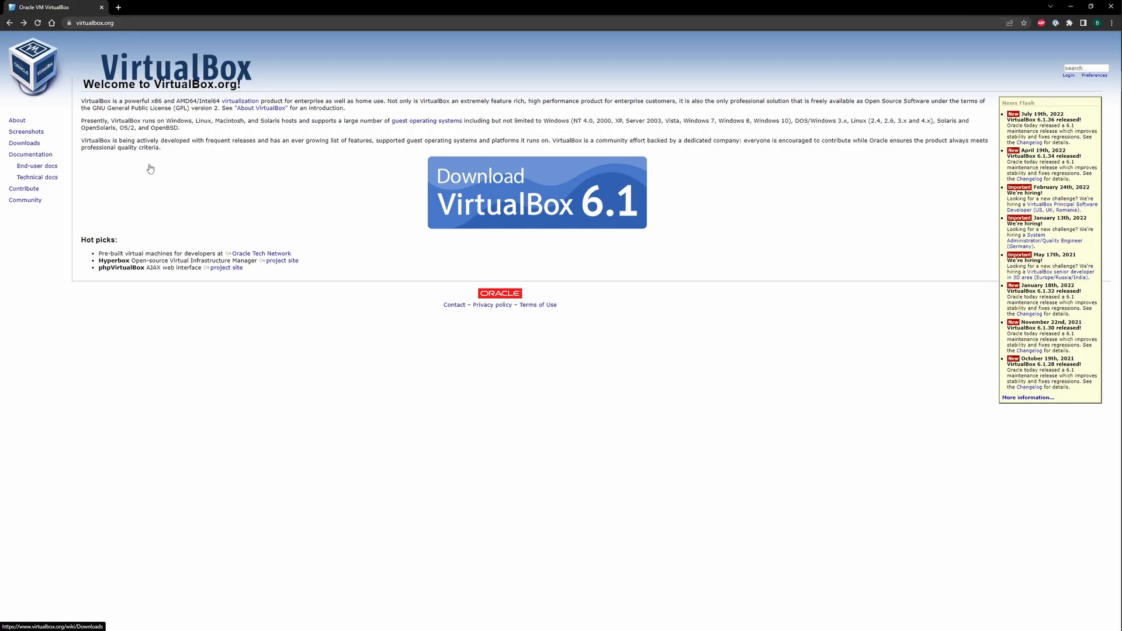
# - Download the VirtualBox 6.1.36 platform package for Windows hosts from the VirtualBox downloads page
pyautogui.click(24, 144)
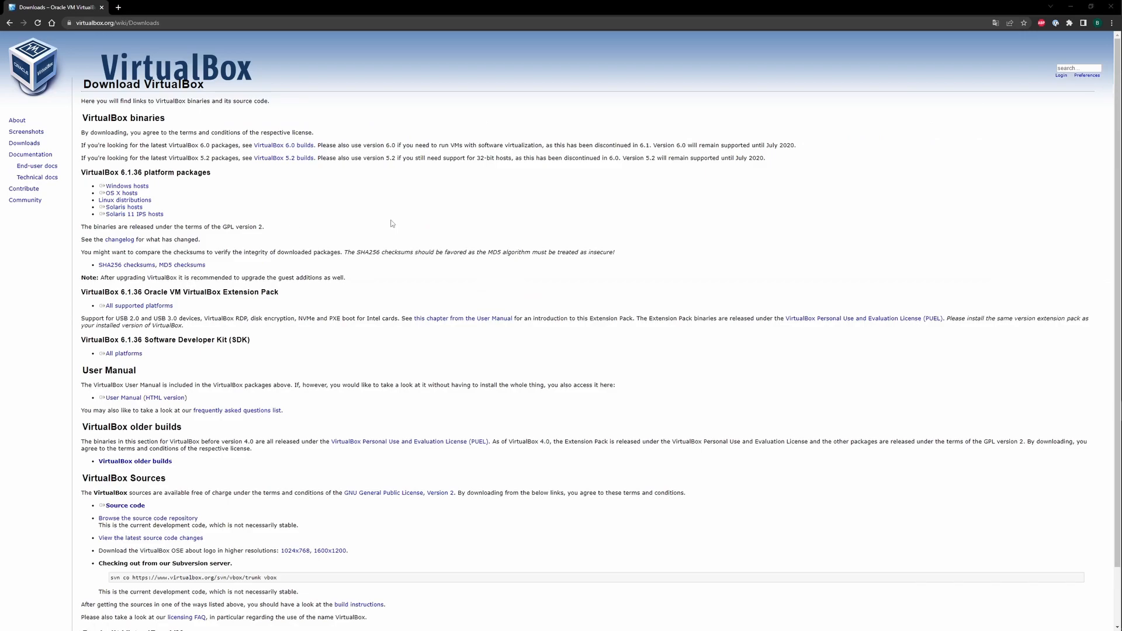
pyautogui.doubleClick(115, 173)
pyautogui.click(103, 177)
pyautogui.click(132, 186)
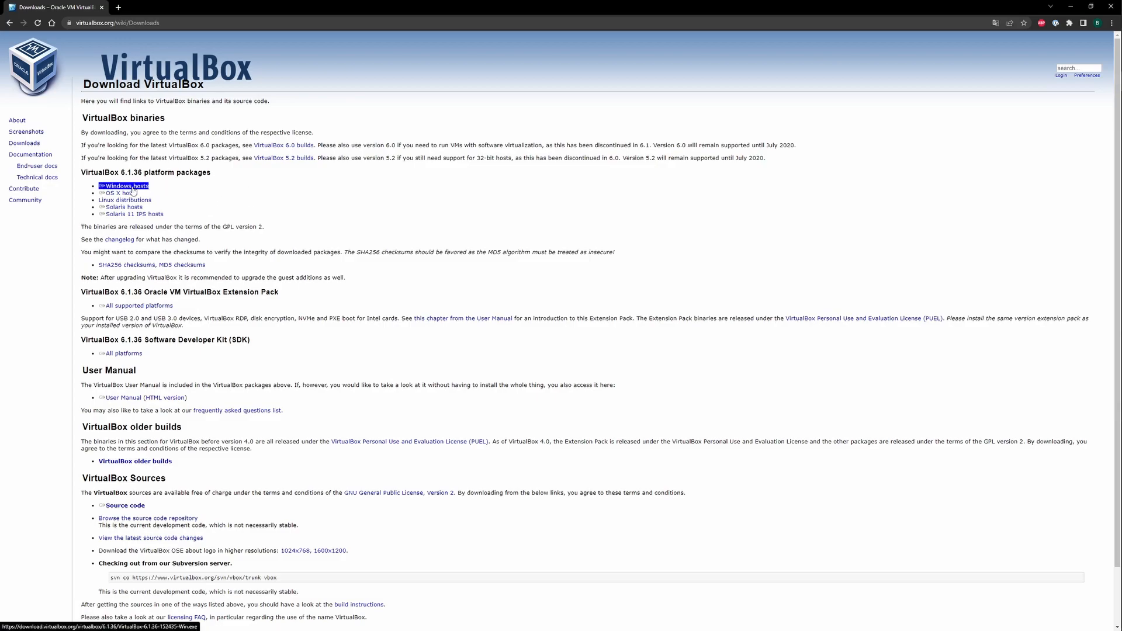
pyautogui.click(452, 301)
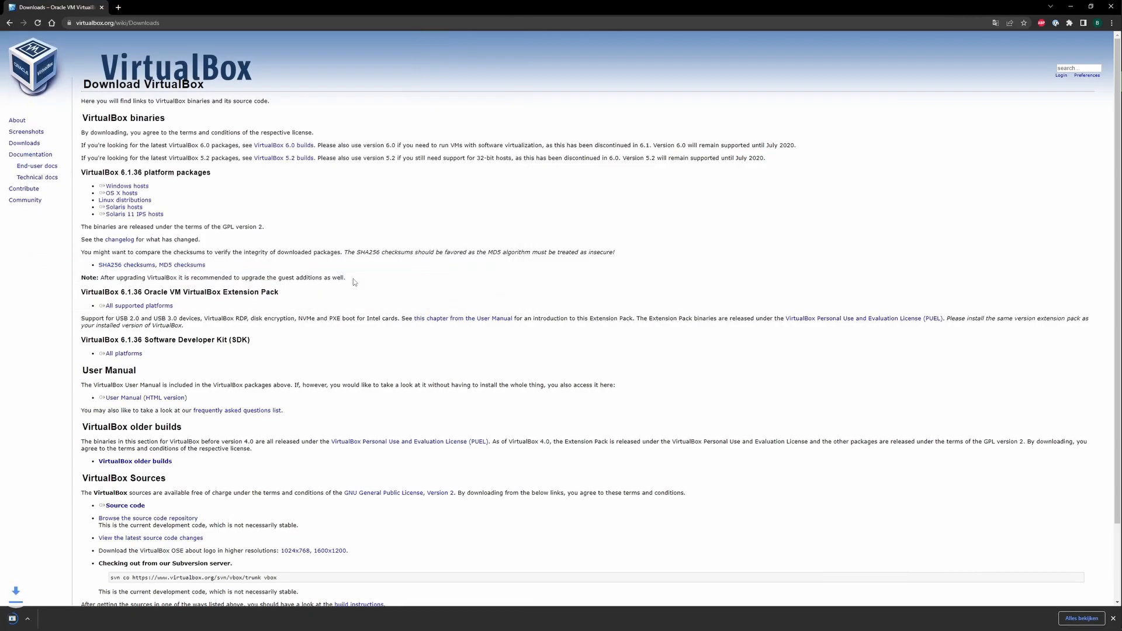
# - Download the VirtualBox 6.1.36 Extension Pack for all supported platforms into the YT downloads folder
pyautogui.doubleClick(81, 293)
pyautogui.click(90, 295)
pyautogui.tripleClick(170, 312)
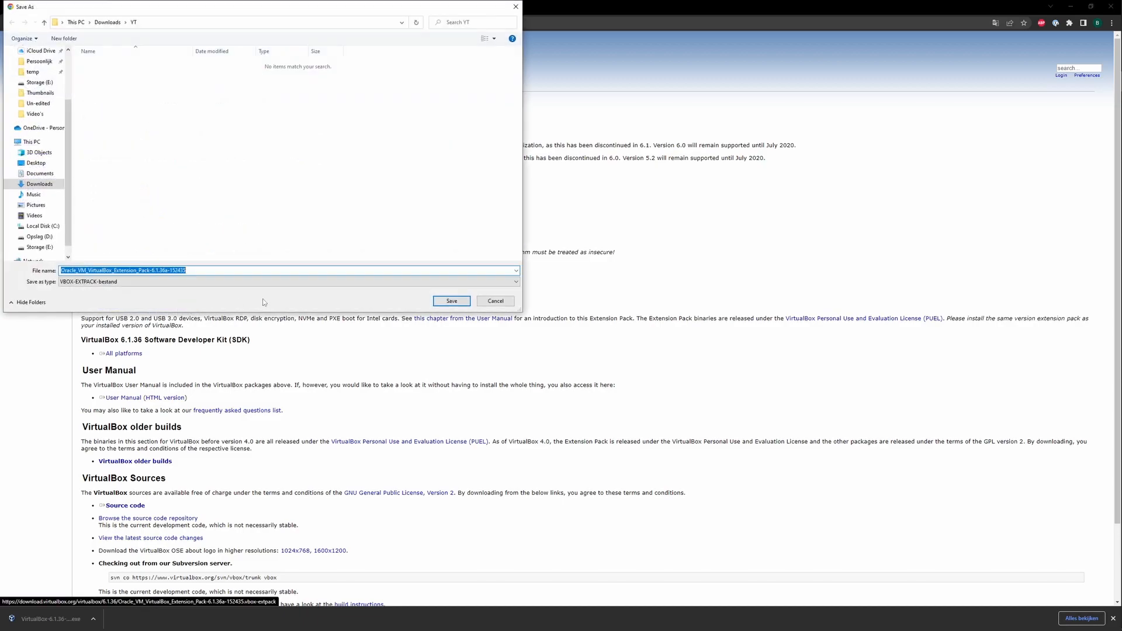
pyautogui.click(452, 301)
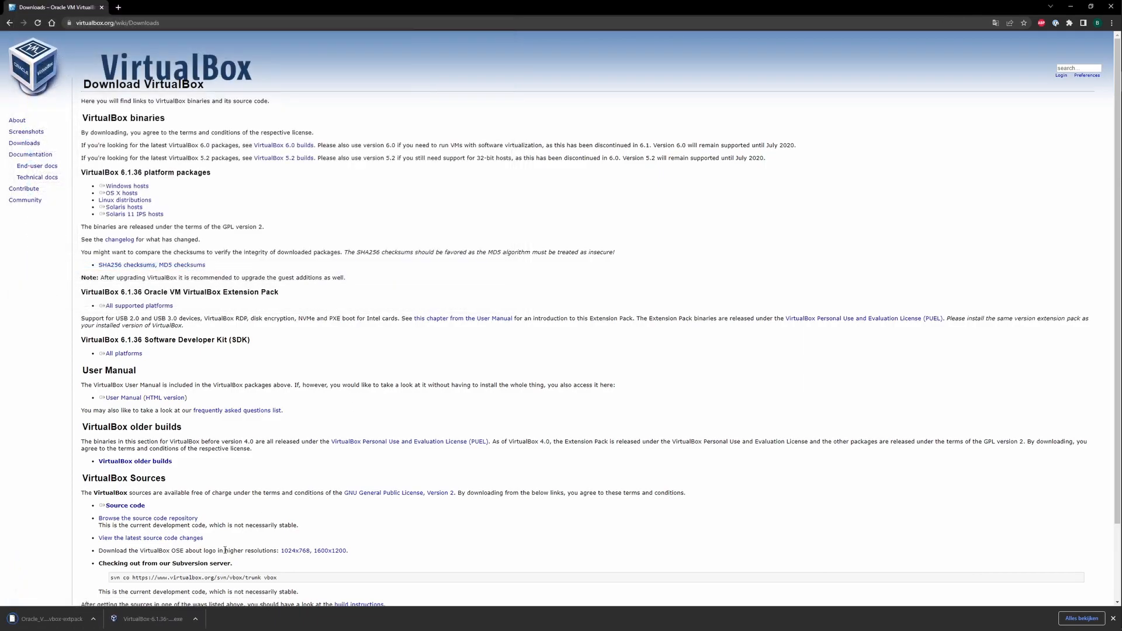
# - Install Oracle VM VirtualBox 6.1.36 from the downloaded installer with the default features and shortcuts, starting it after installation
pyautogui.click(149, 621)
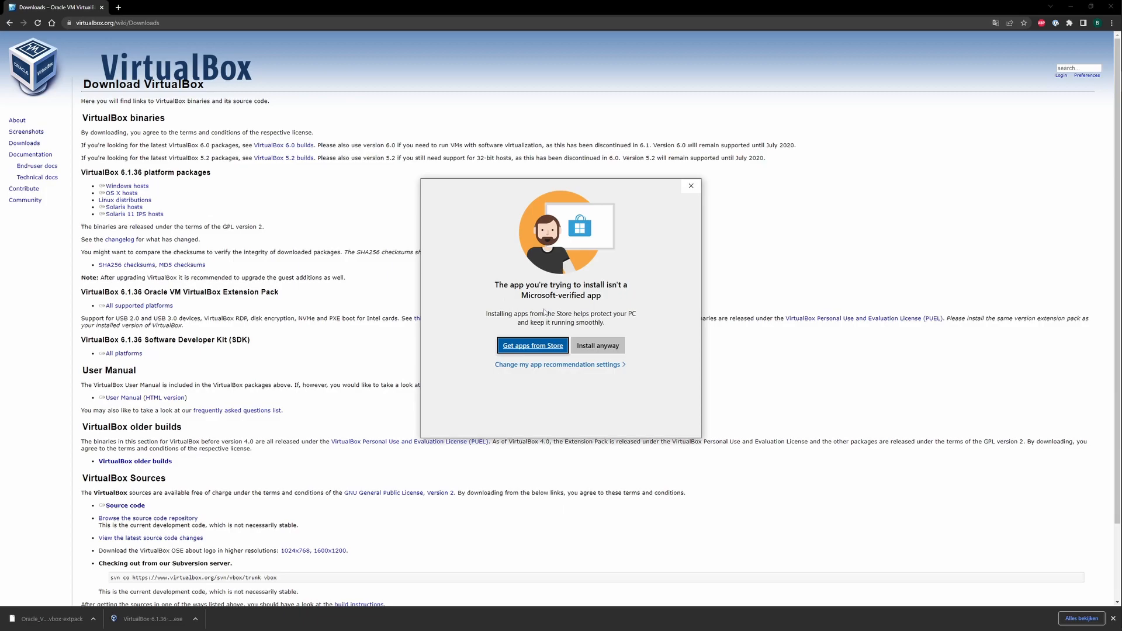
pyautogui.click(608, 351)
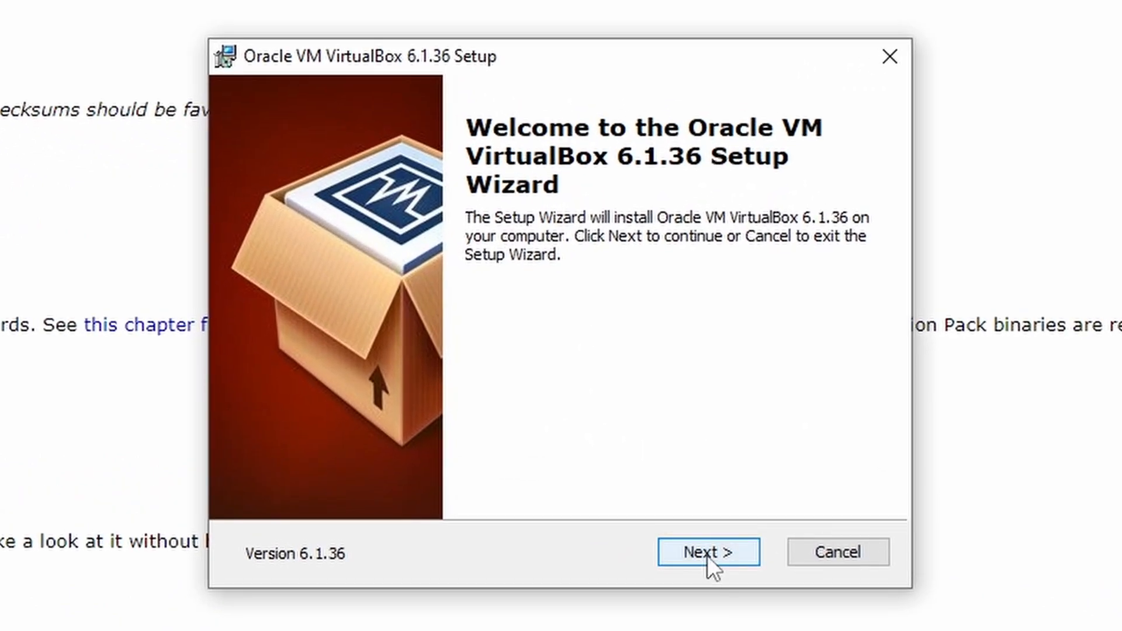
pyautogui.click(707, 555)
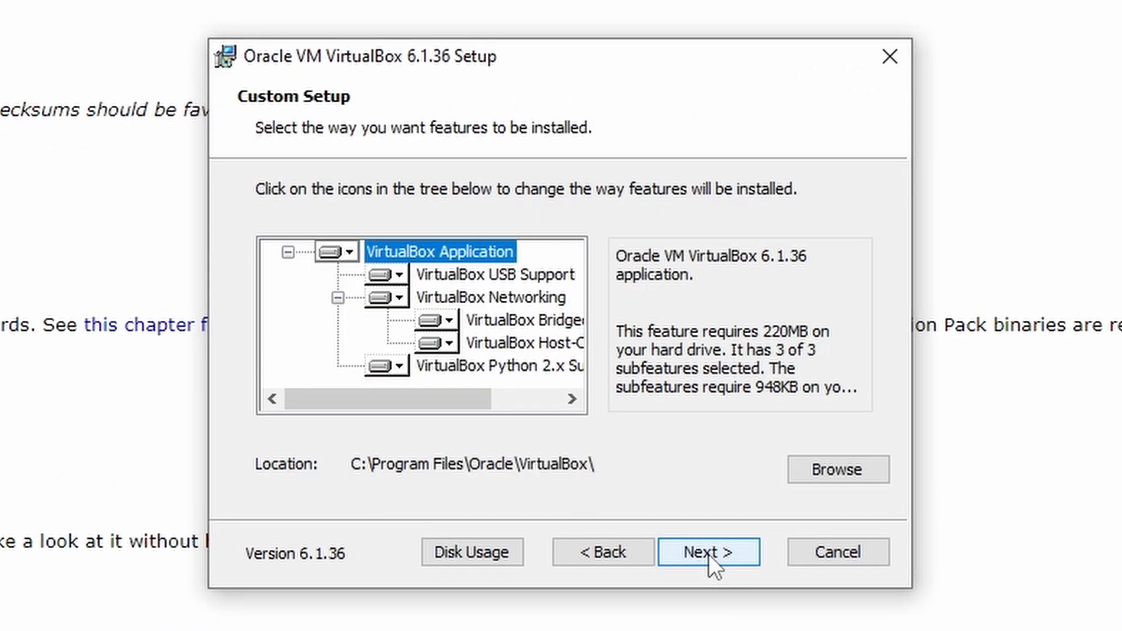
pyautogui.click(708, 553)
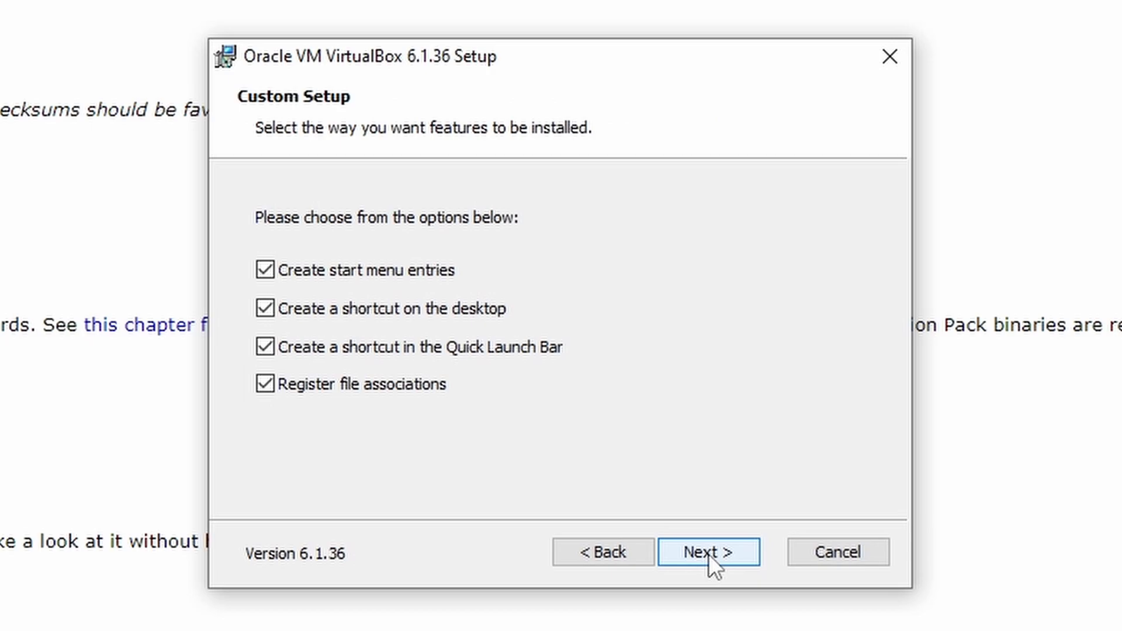
pyautogui.click(714, 555)
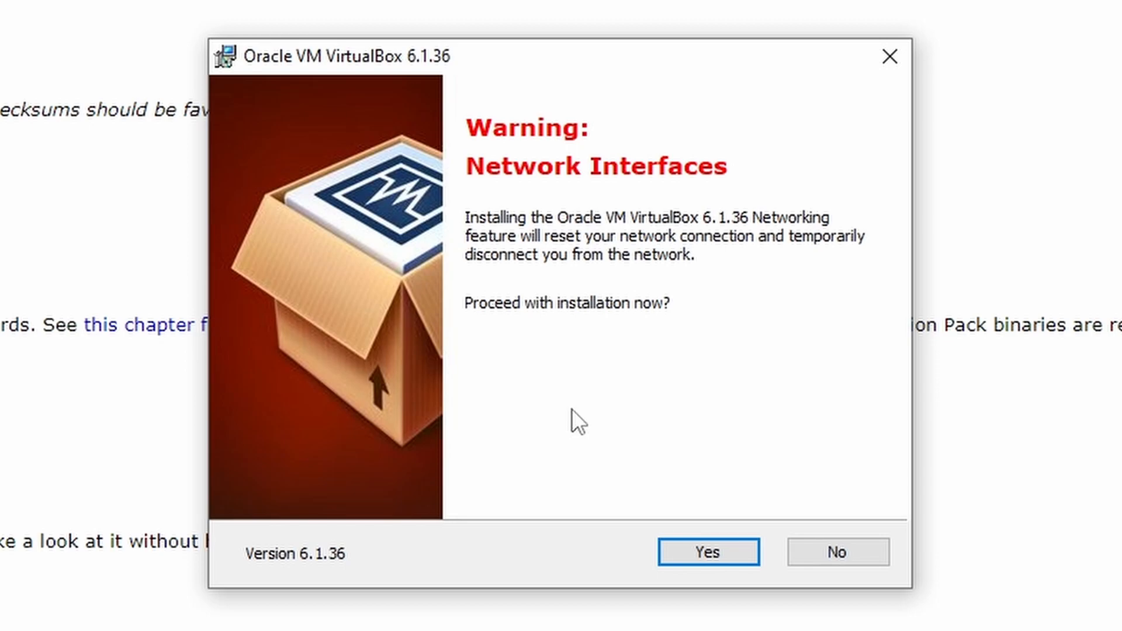
pyautogui.click(712, 543)
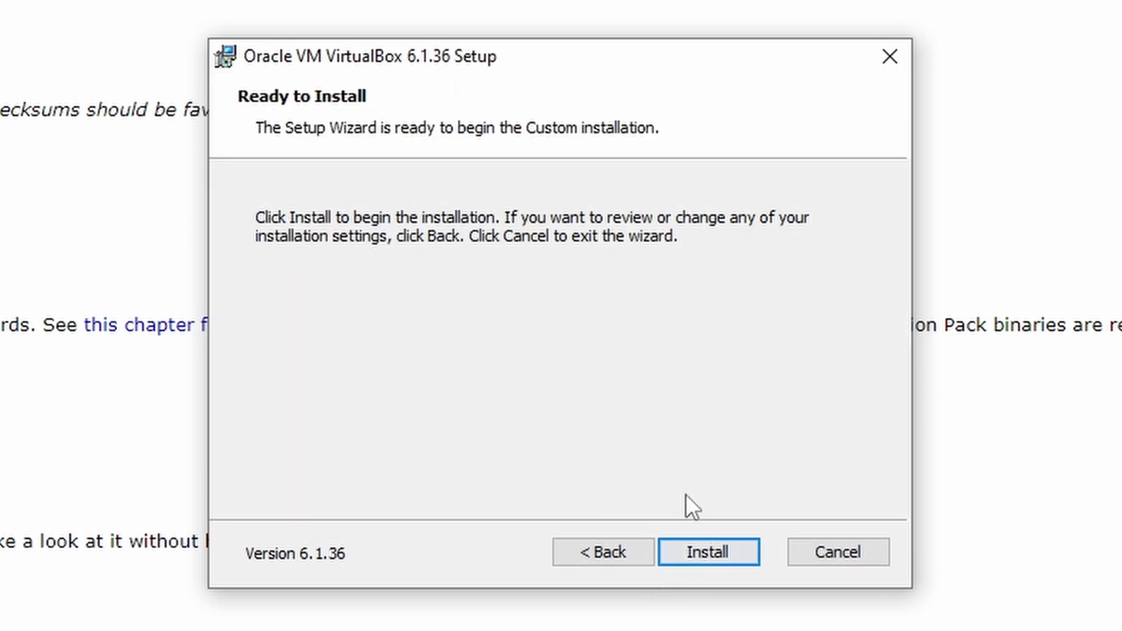
pyautogui.click(719, 554)
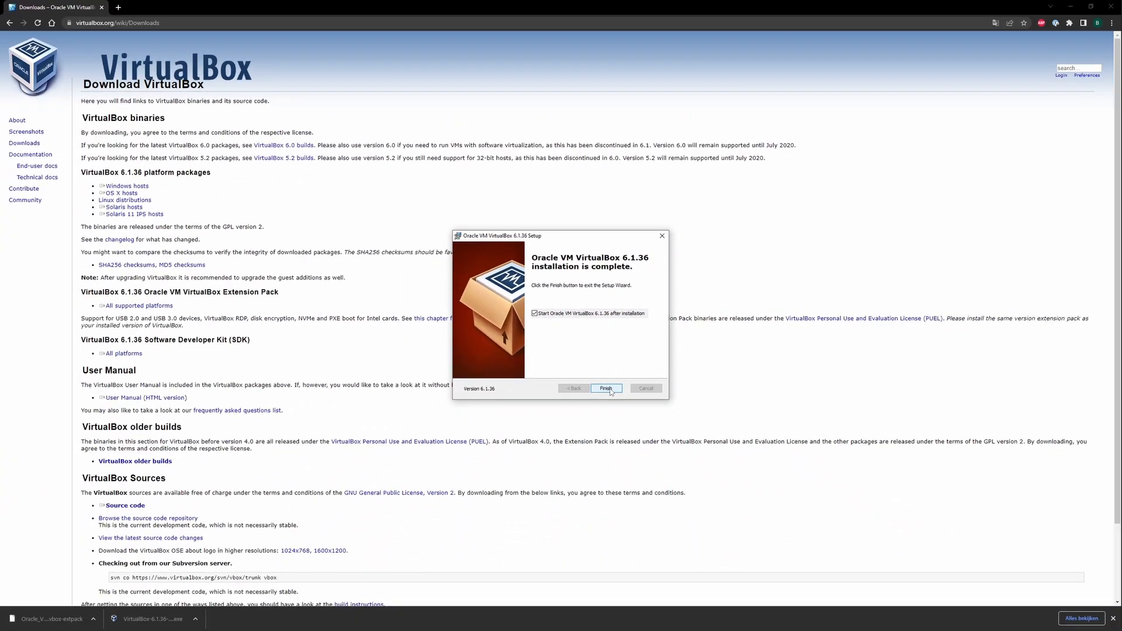
pyautogui.click(609, 392)
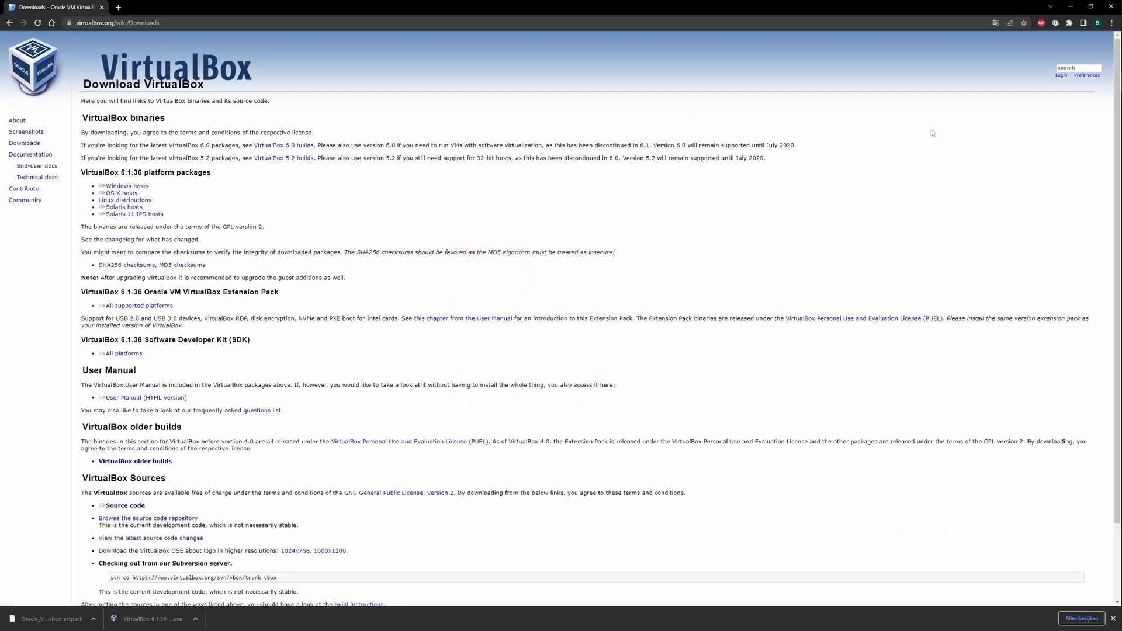
# - Switch to a maximized VirtualBox Manager and review the details of the Ubuntu and Ubuntu 22.04 Software raid 1 machines
pyautogui.click(1078, 6)
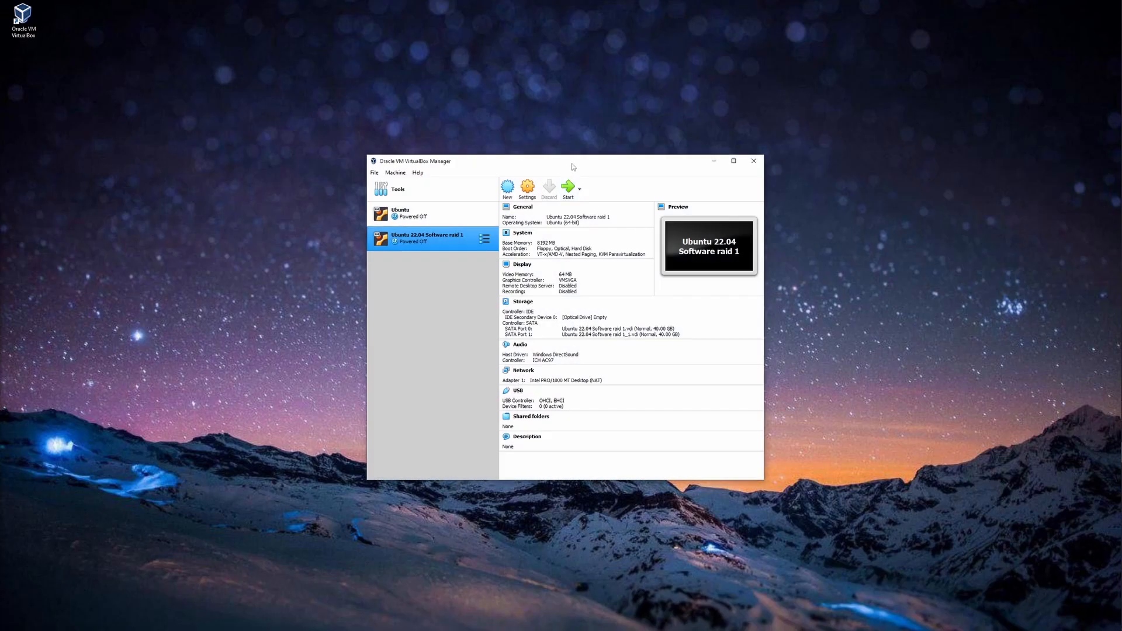
pyautogui.doubleClick(571, 163)
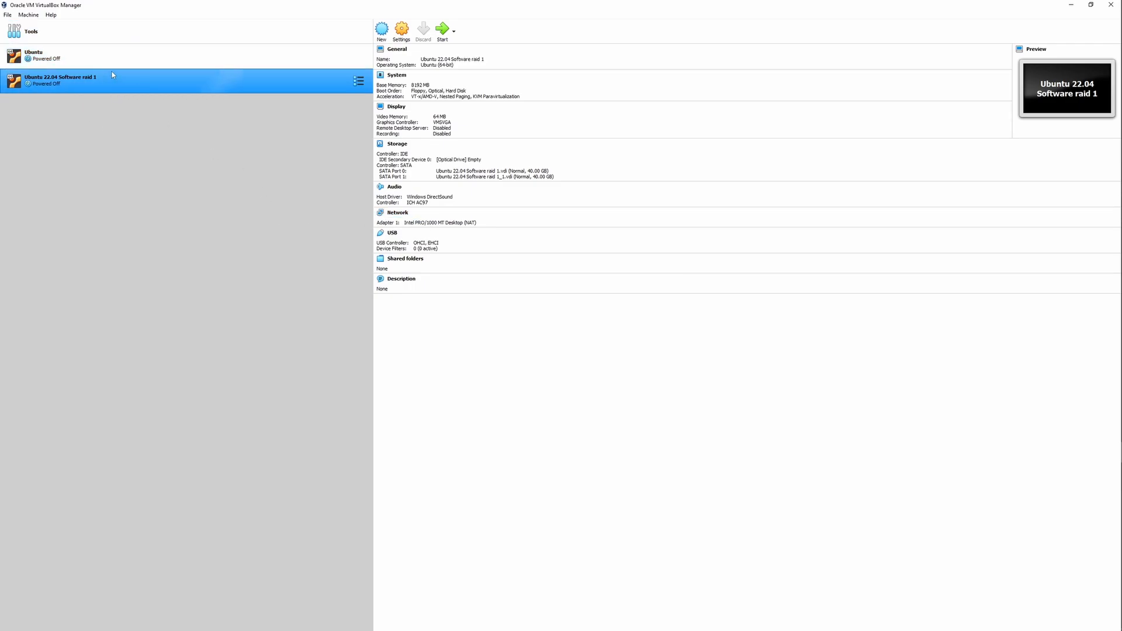
pyautogui.click(101, 58)
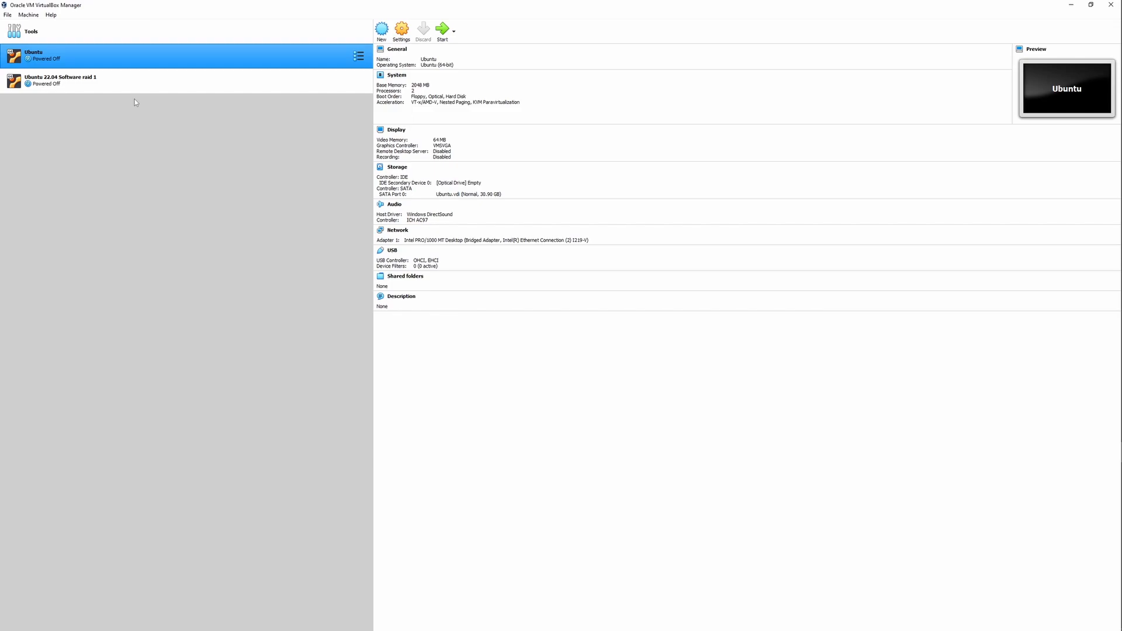
pyautogui.press('Down')
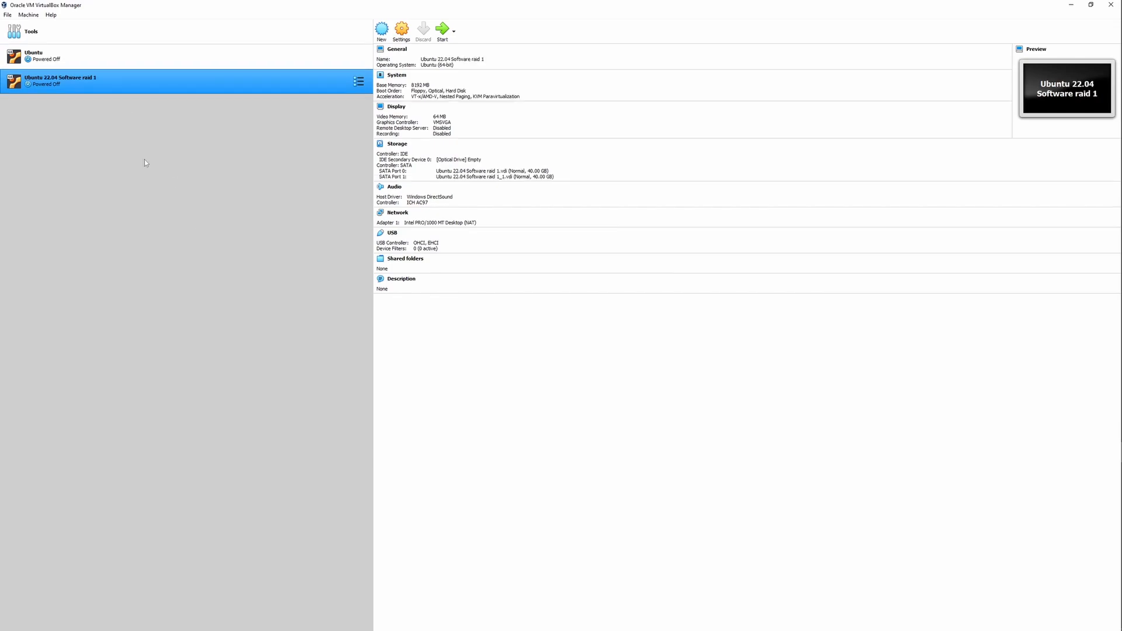
# - Check the default machine folder in VirtualBox's general preferences
pyautogui.click(8, 15)
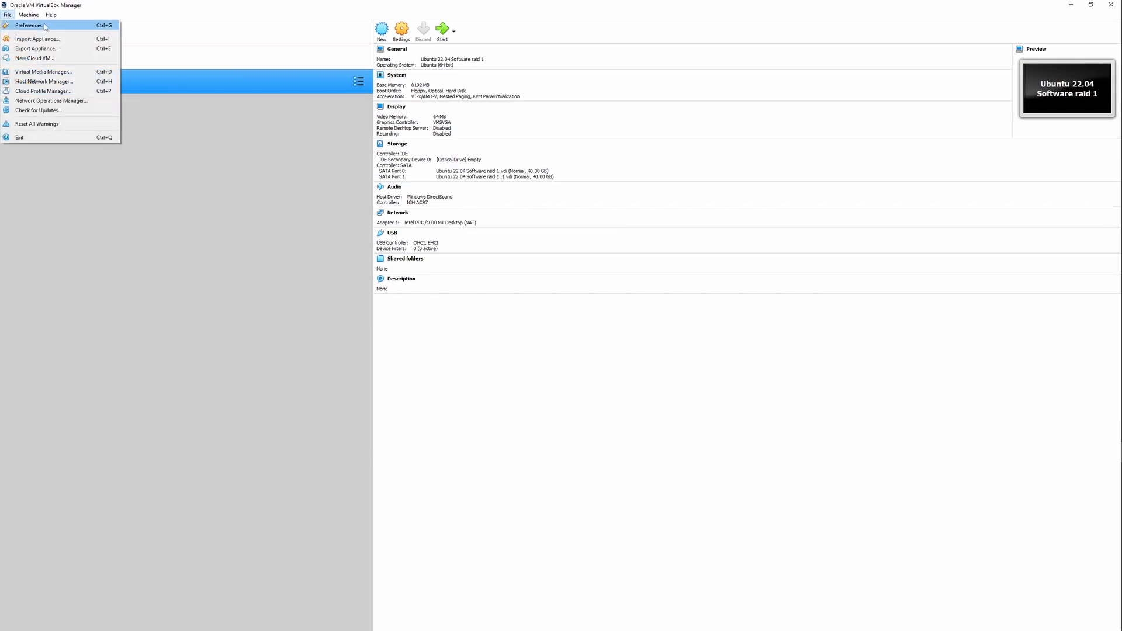
pyautogui.click(29, 25)
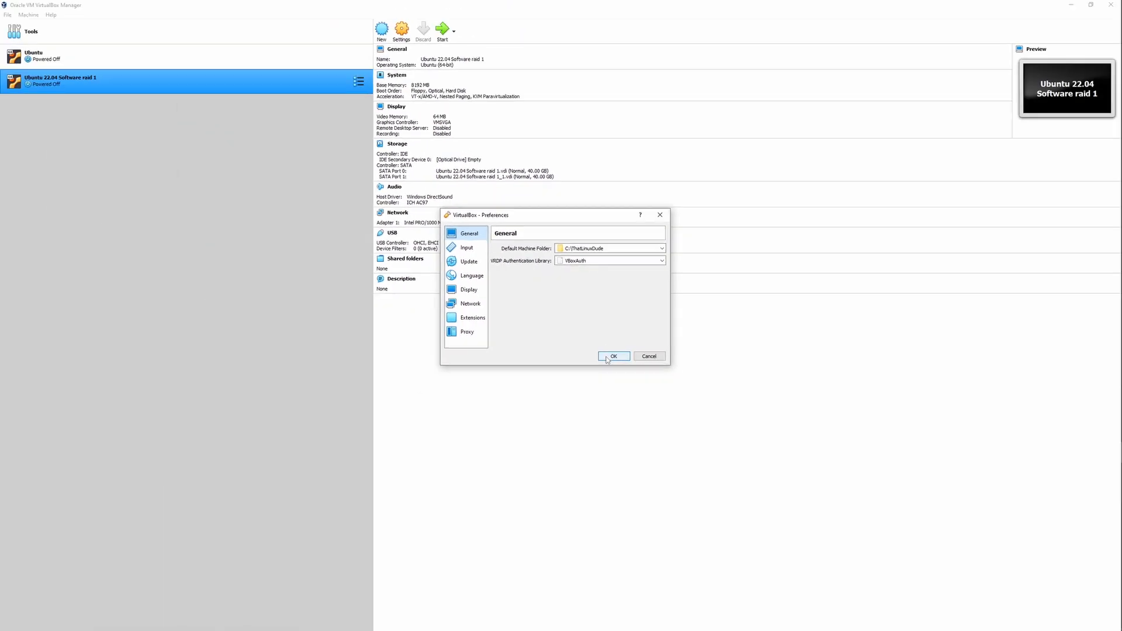
pyautogui.click(607, 358)
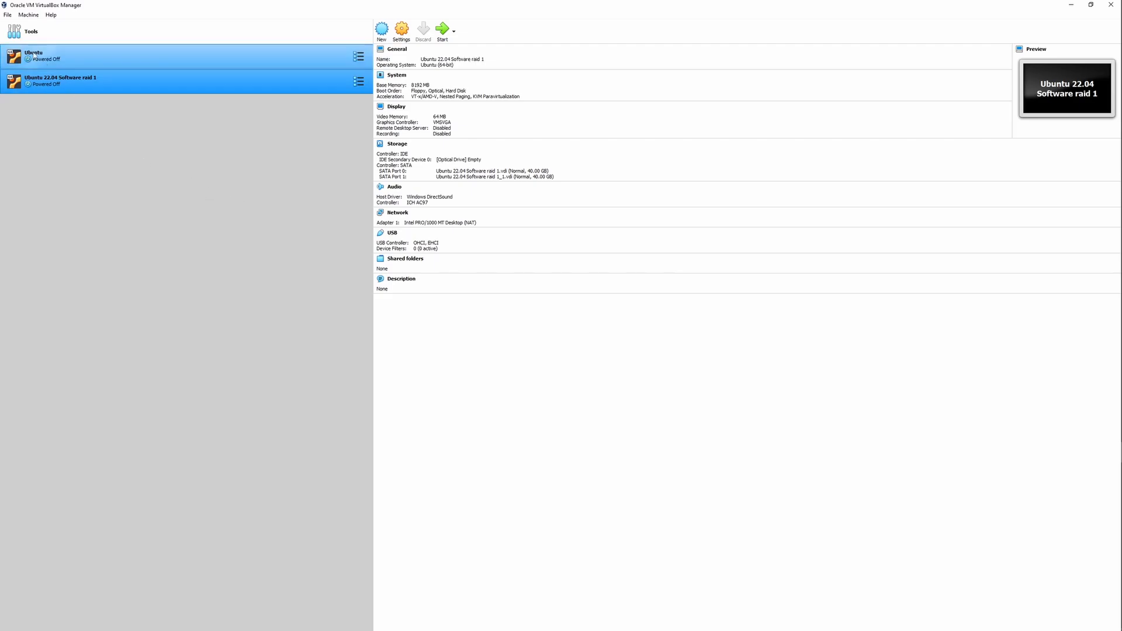
# - Review the registered hard disks and optical disks in the Virtual Media Manager
pyautogui.click(7, 14)
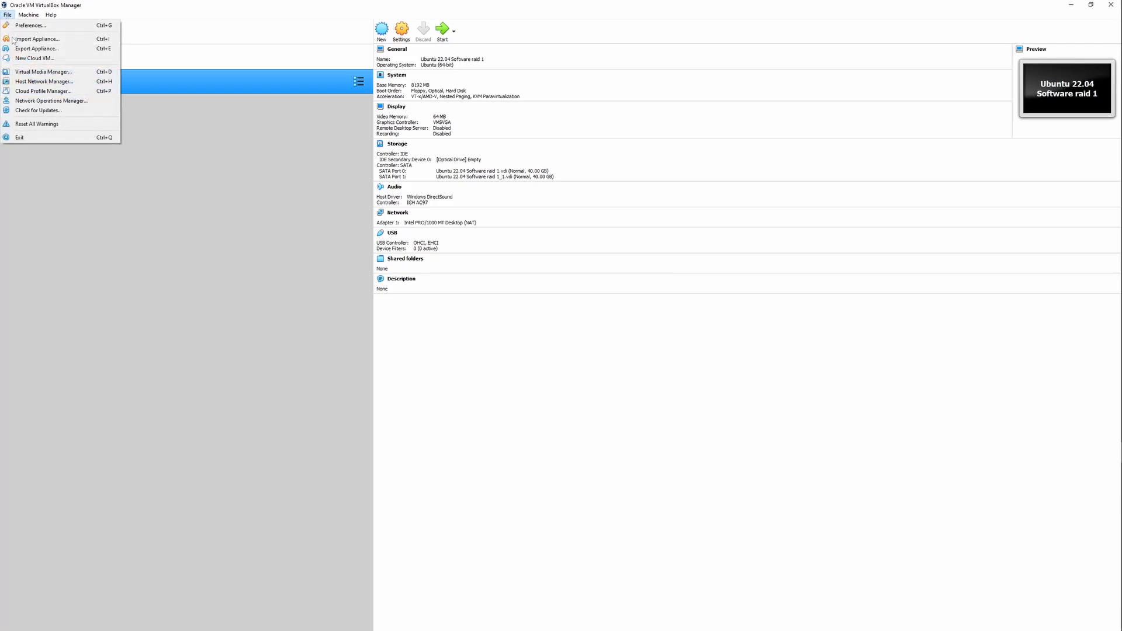
pyautogui.click(43, 71)
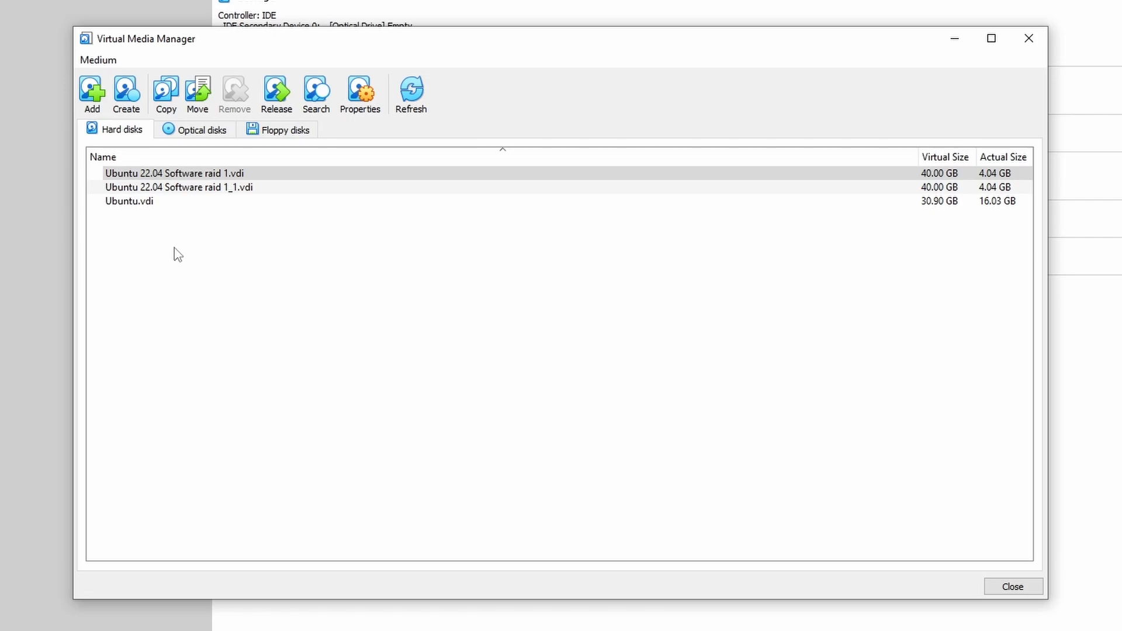
pyautogui.click(198, 179)
pyautogui.click(204, 135)
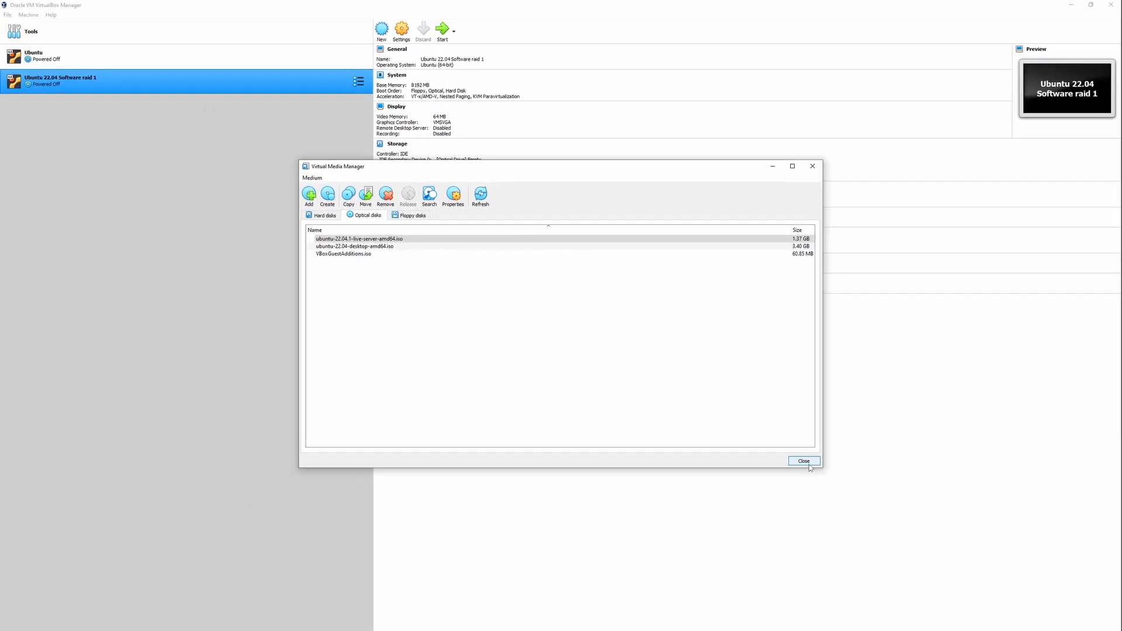
pyautogui.click(1002, 579)
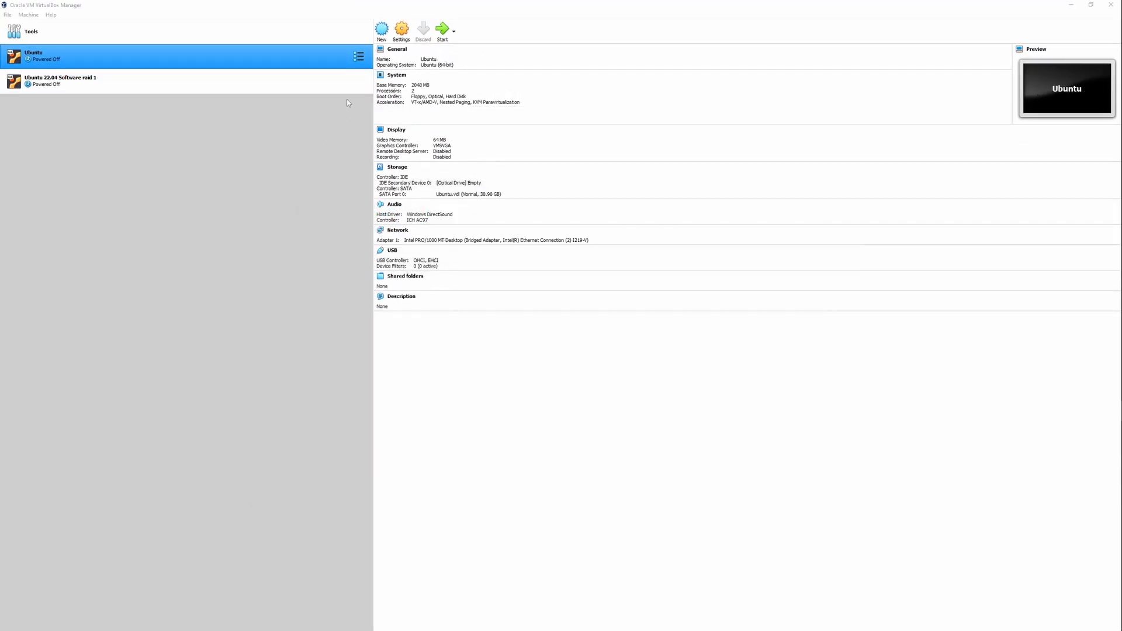
# - Start a new virtual machine named Ubuntu 22.04 LTS with type Linux and version Ubuntu (64-bit)
pyautogui.click(383, 32)
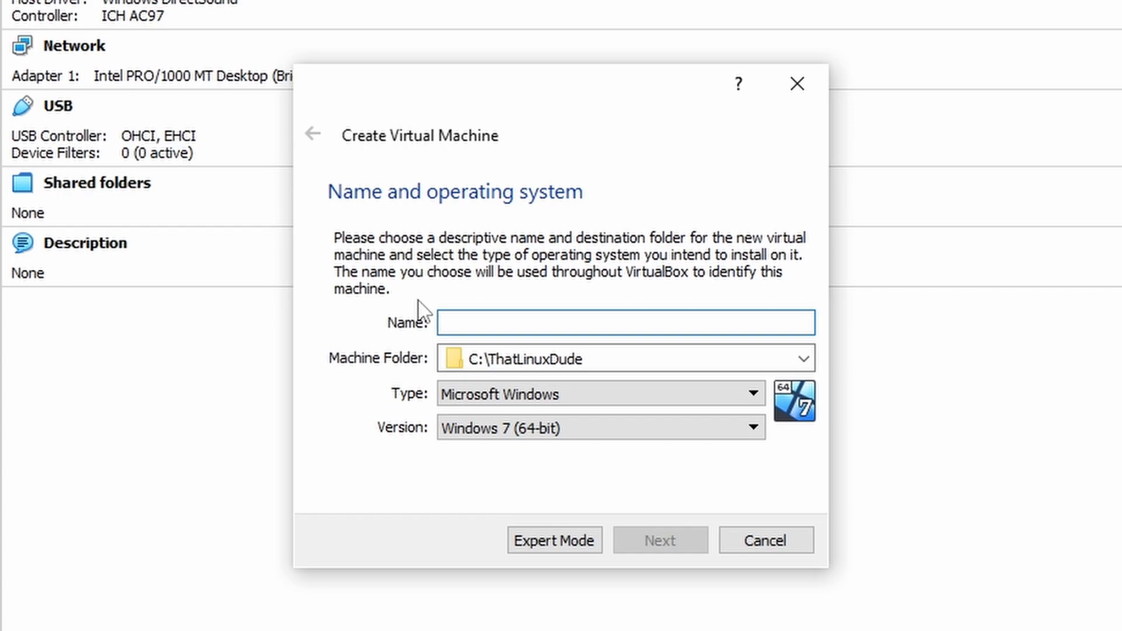
pyautogui.write('Ub')
pyautogui.write('untu ')
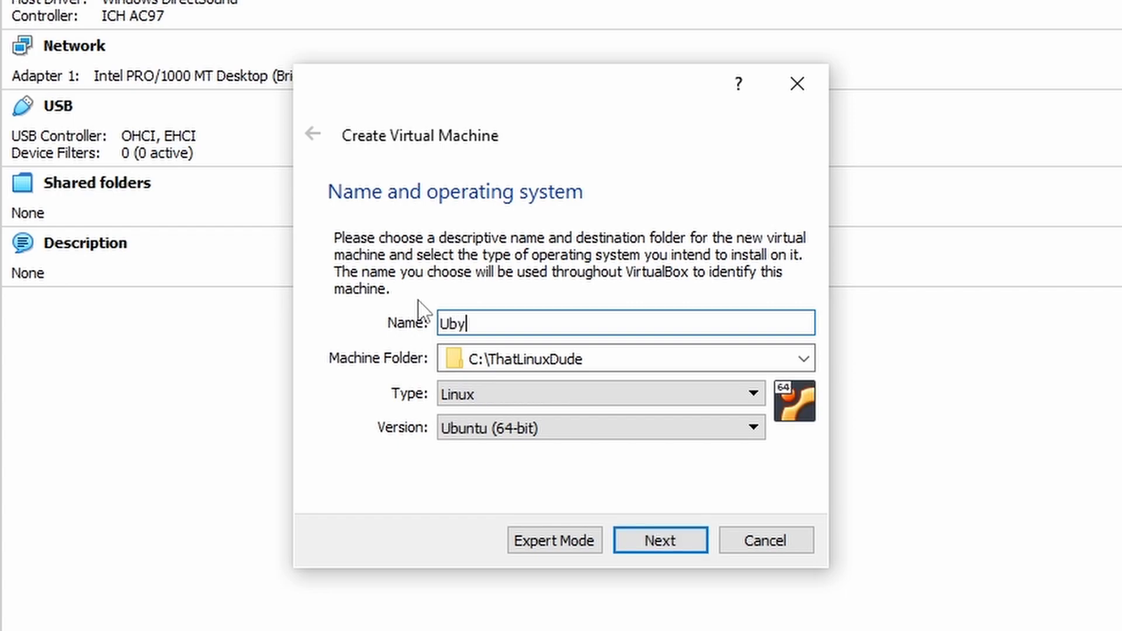
pyautogui.write('22.04 LTS')
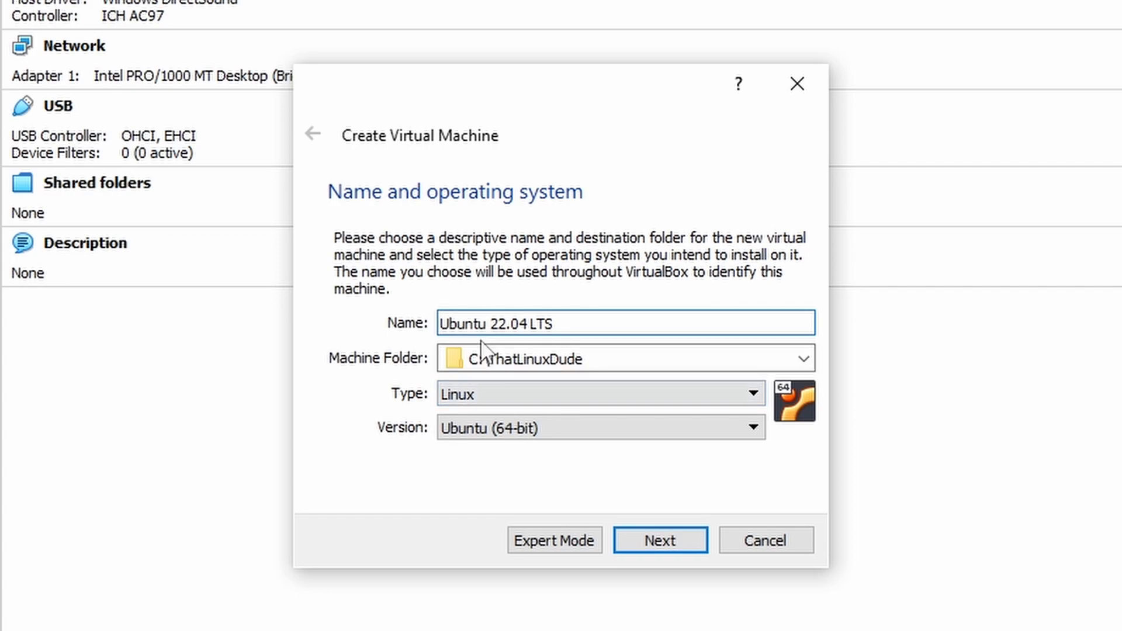
pyautogui.moveTo(480, 324); pyautogui.dragTo(409, 320)
pyautogui.click(491, 324)
pyautogui.click(496, 398)
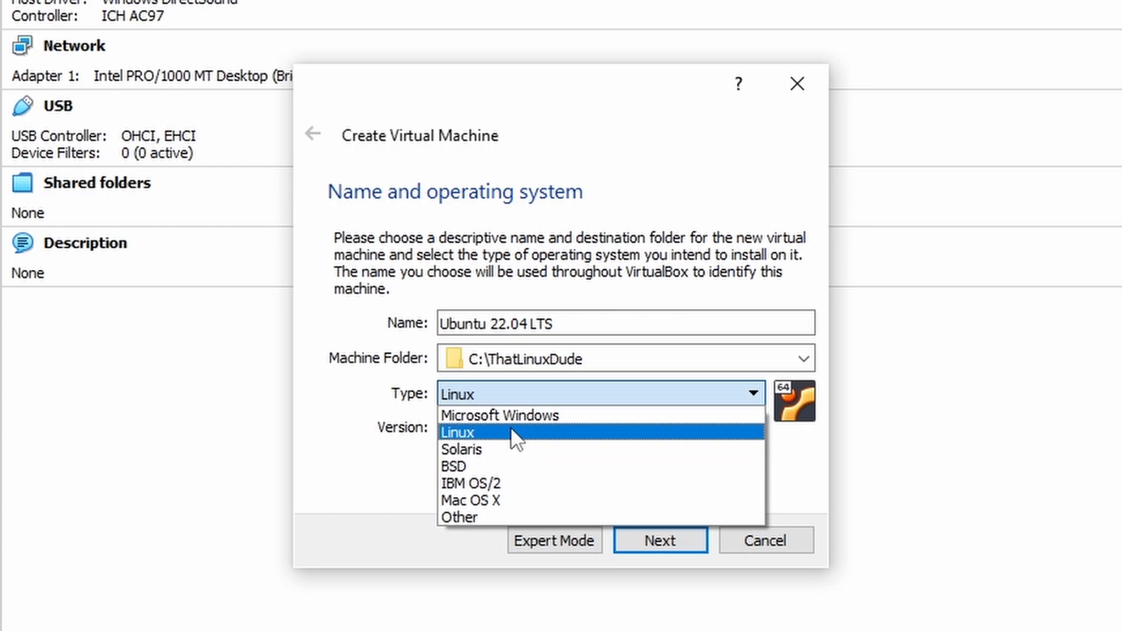
pyautogui.click(511, 430)
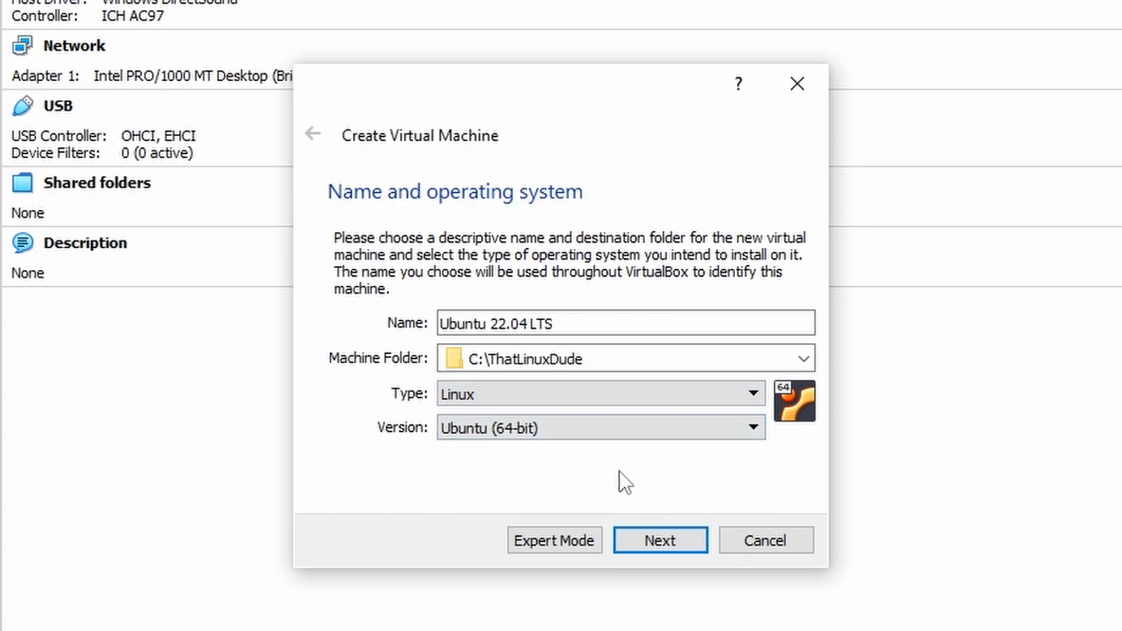
pyautogui.click(671, 541)
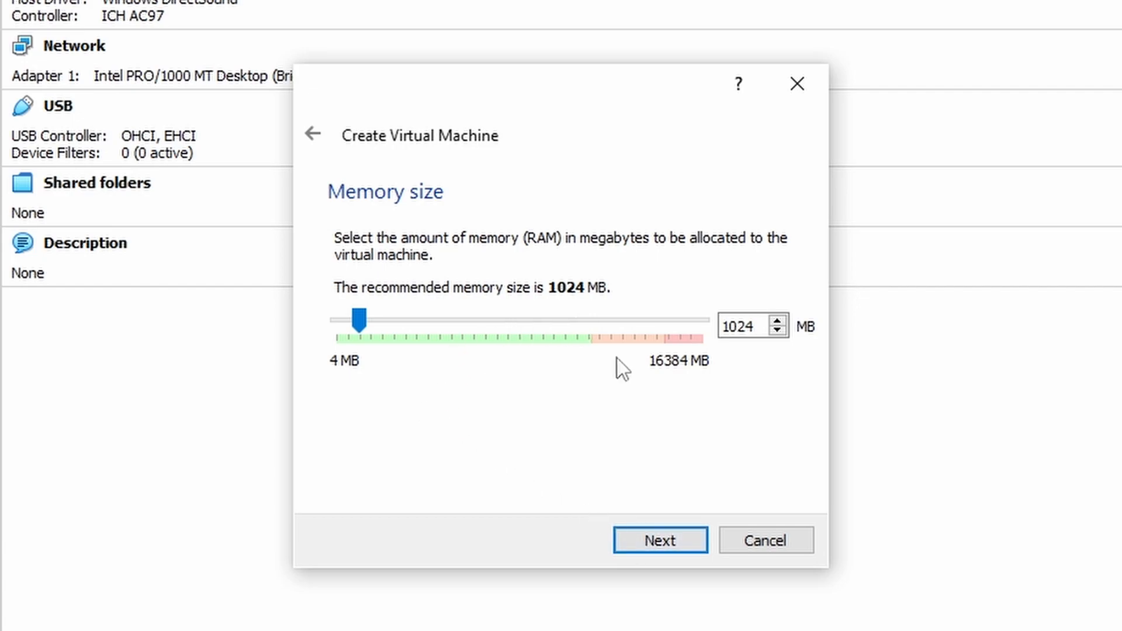
# - Allocate 2048 MB of memory to the new virtual machine and choose to create a virtual hard disk now
pyautogui.moveTo(357, 319); pyautogui.dragTo(384, 325)
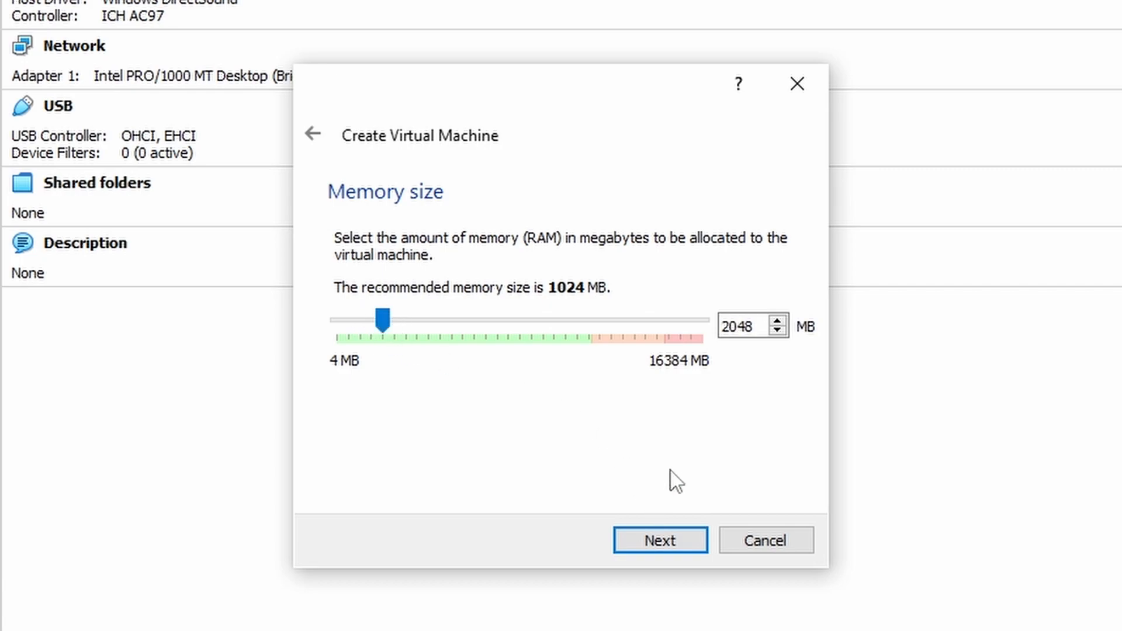
pyautogui.click(657, 536)
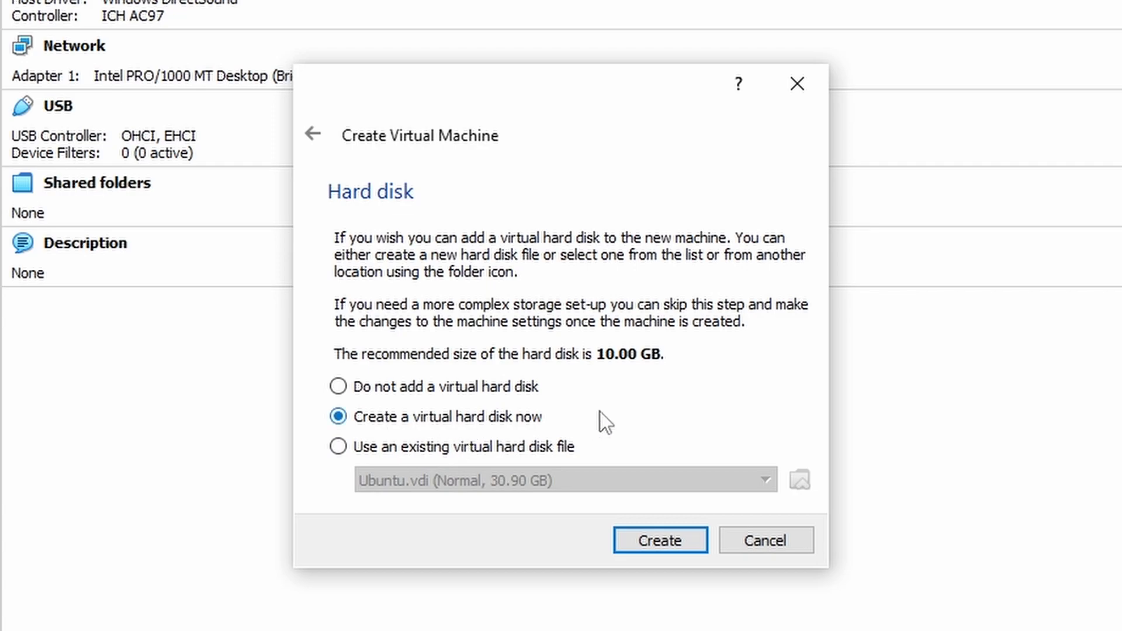
pyautogui.click(655, 542)
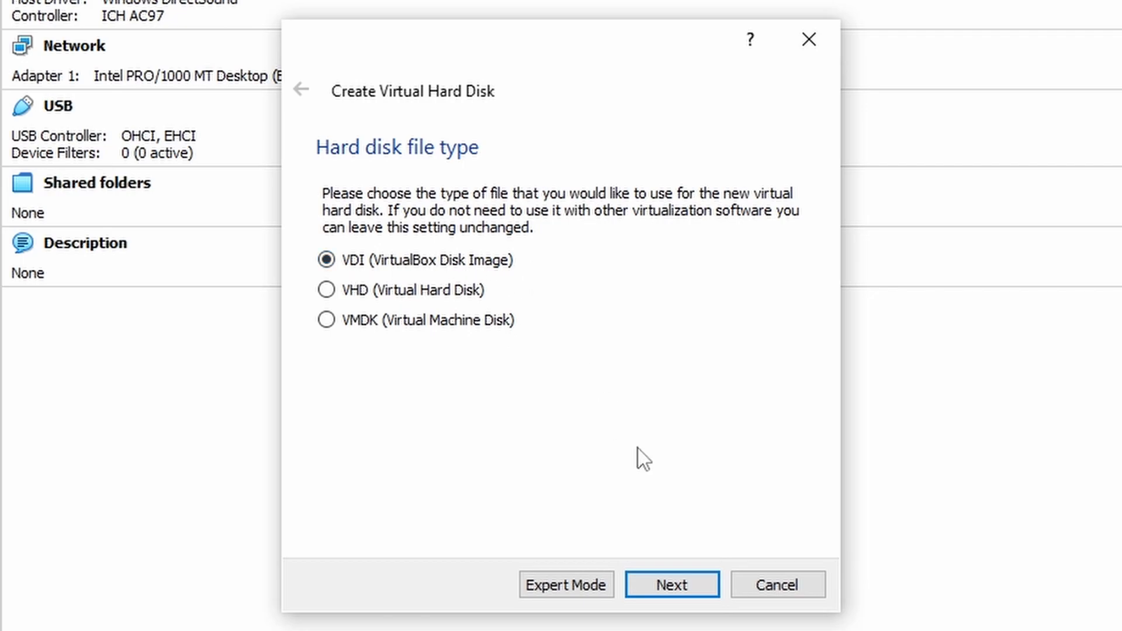
# - Create the virtual hard disk as a dynamically allocated VDI with a size of 25 GB
pyautogui.click(674, 584)
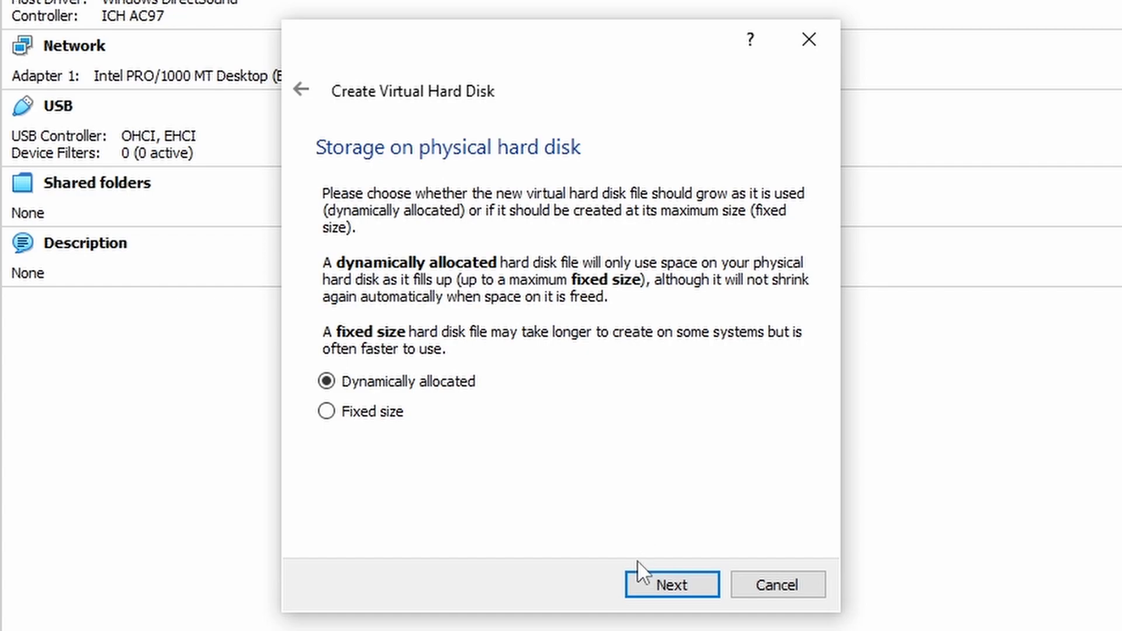
pyautogui.click(653, 587)
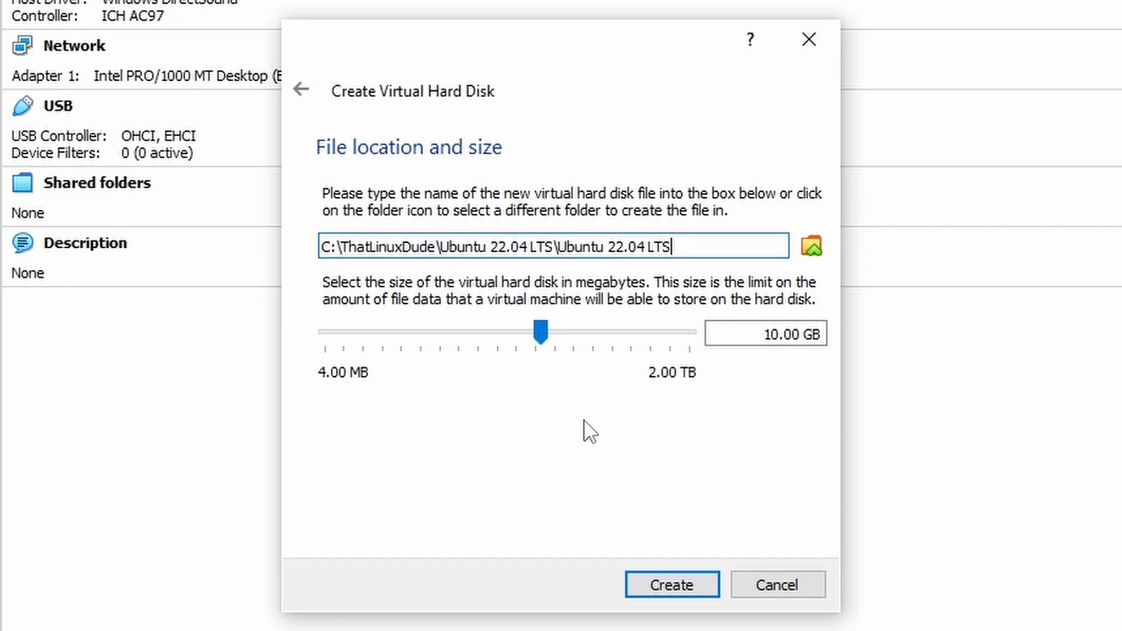
pyautogui.doubleClick(774, 335)
pyautogui.write('25')
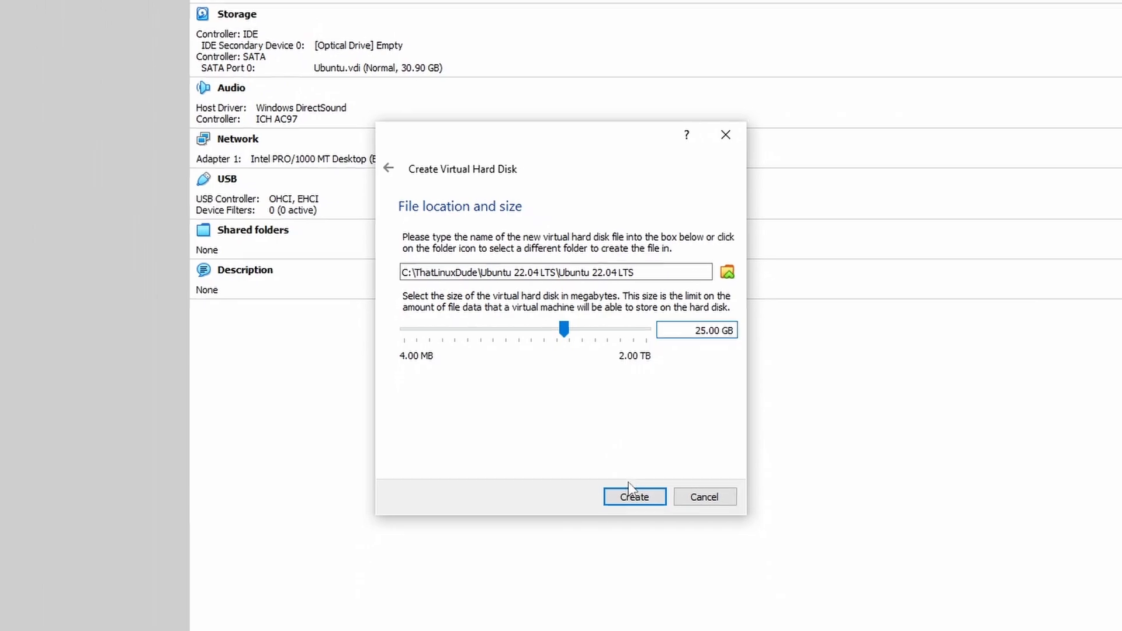
pyautogui.click(612, 494)
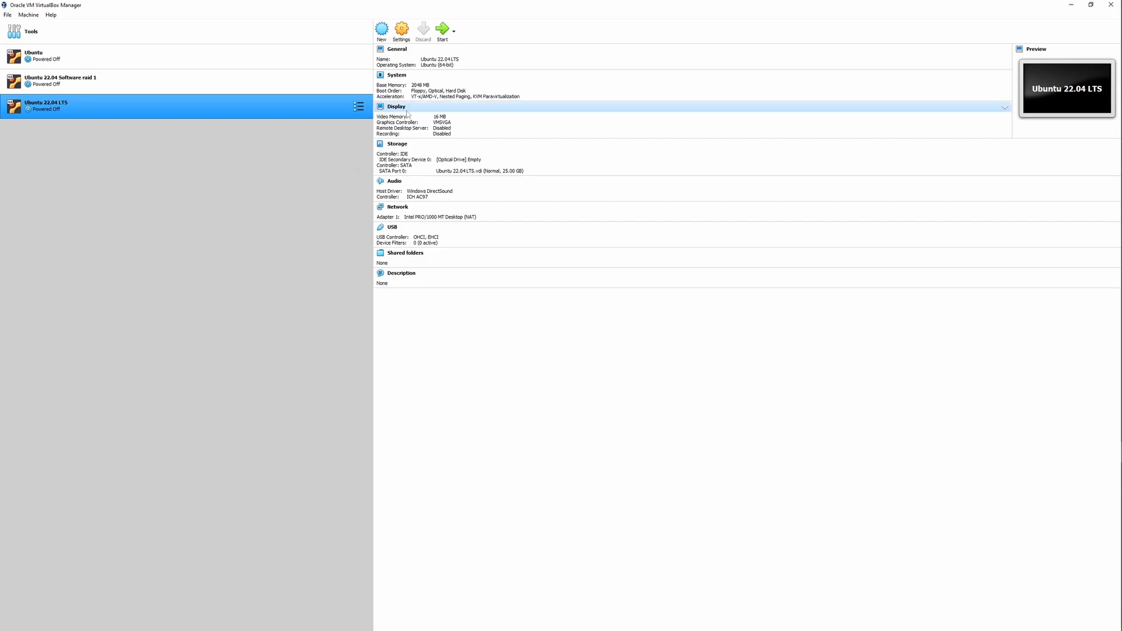
# - Load ubuntu-22.04-desktop-amd64.iso into the empty IDE optical drive in the Ubuntu 22.04 LTS machine's storage settings
pyautogui.click(408, 35)
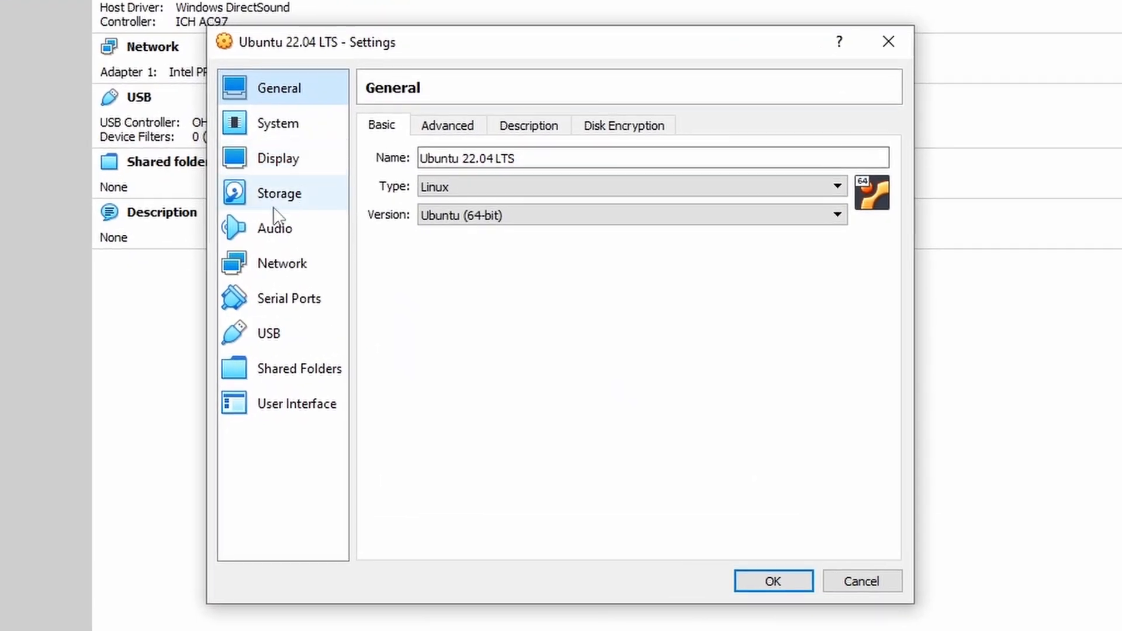
pyautogui.click(287, 202)
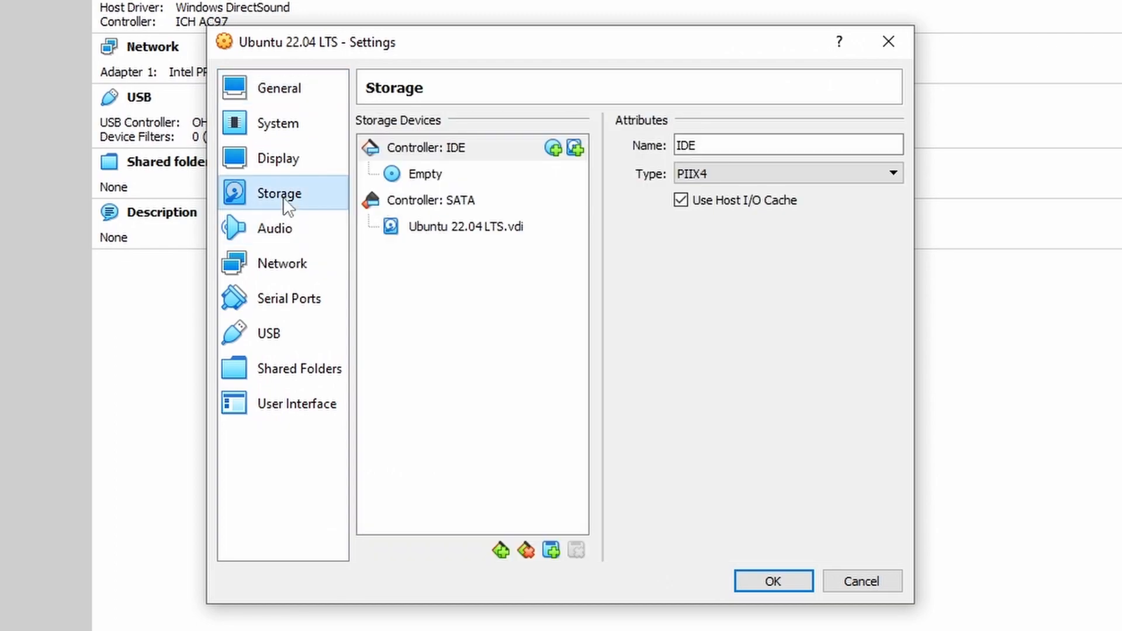
pyautogui.click(432, 174)
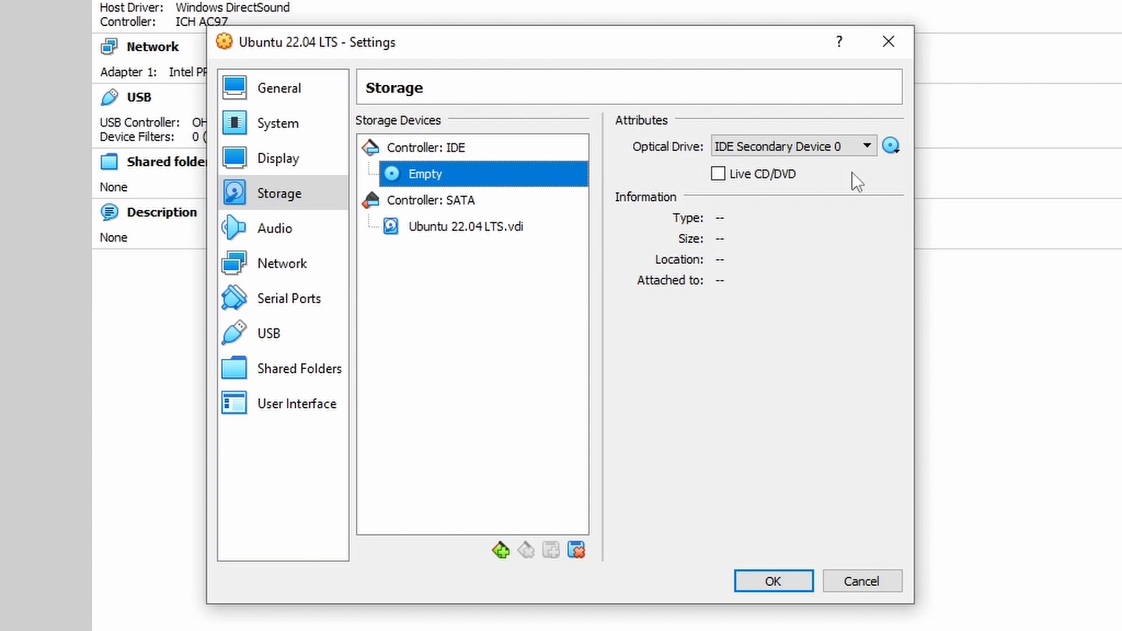
pyautogui.click(893, 146)
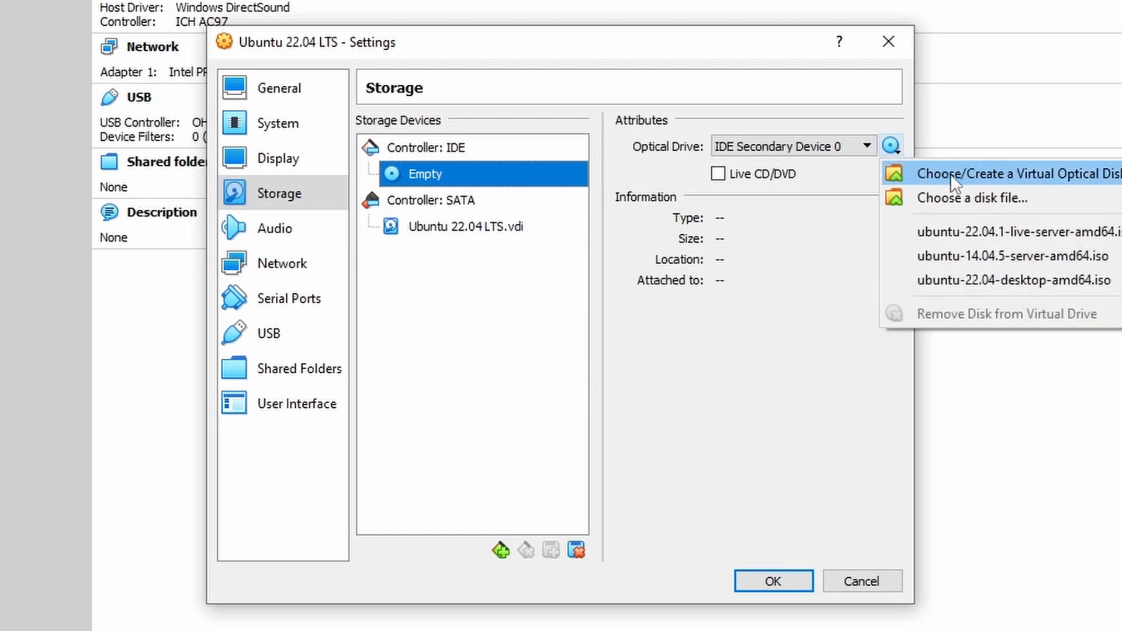
pyautogui.click(1006, 172)
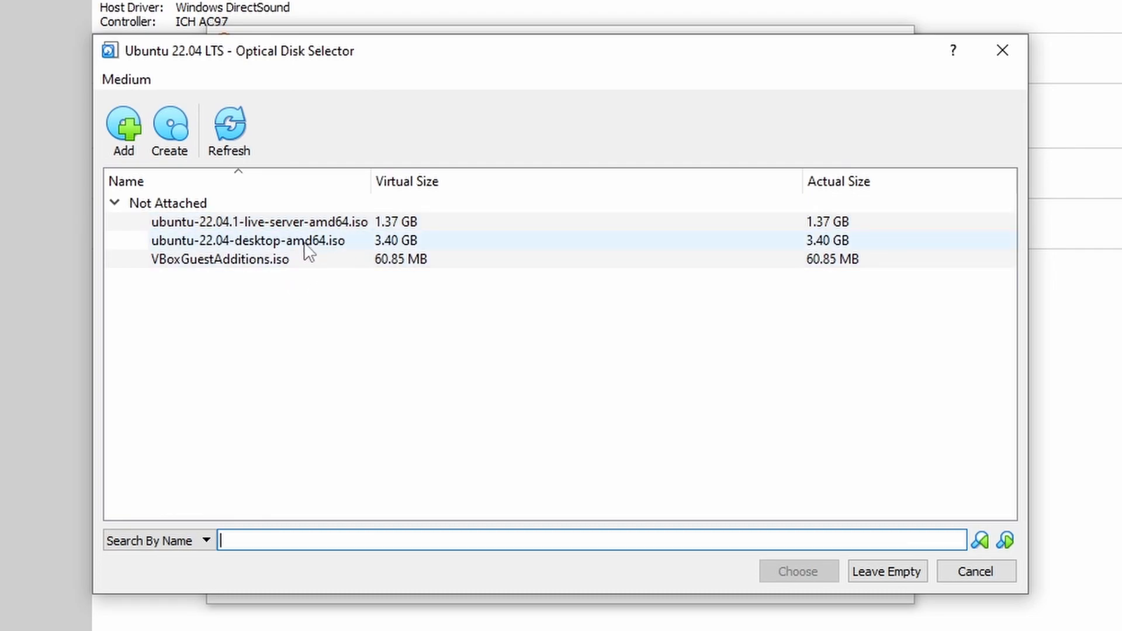
pyautogui.click(308, 250)
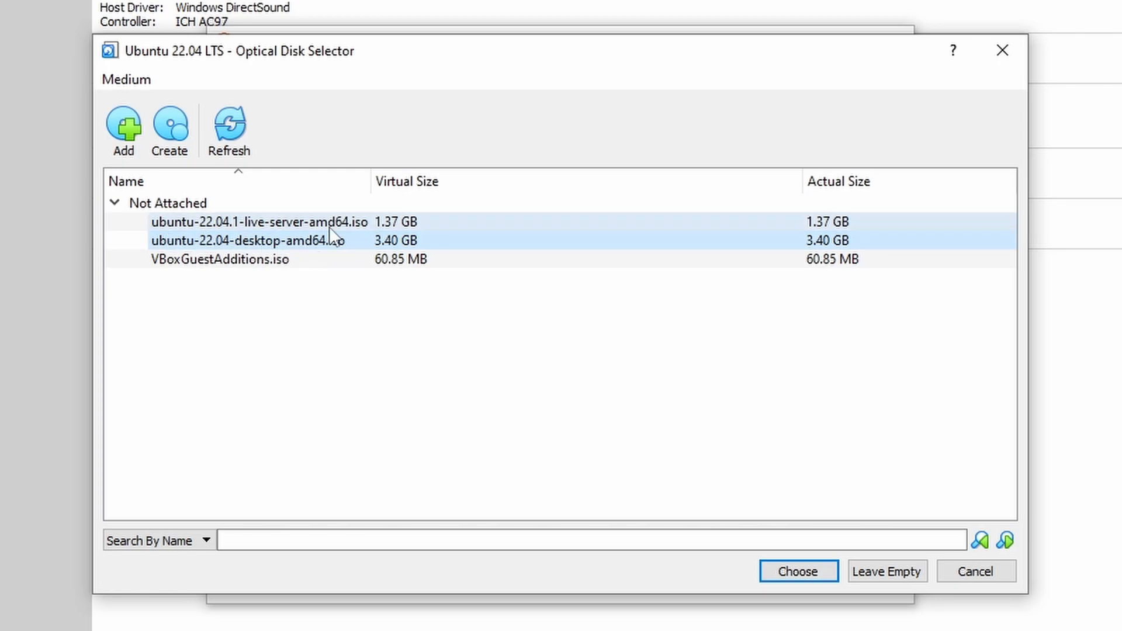
pyautogui.click(811, 571)
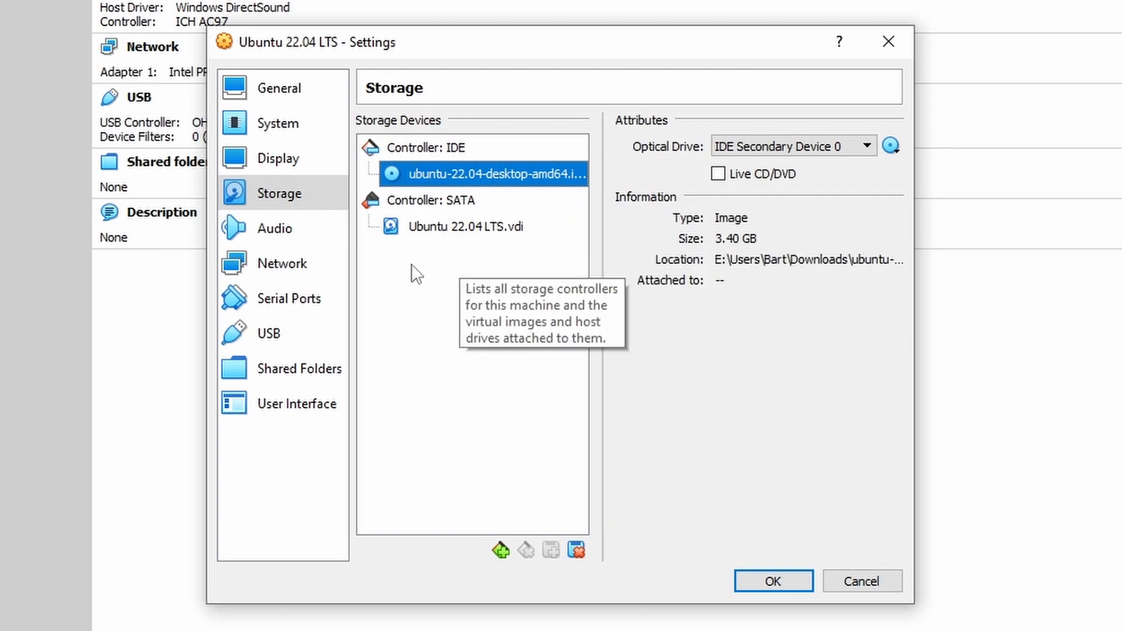
# - Attach network Adapter 1 of the machine to a Bridged Adapter and save the settings
pyautogui.click(311, 266)
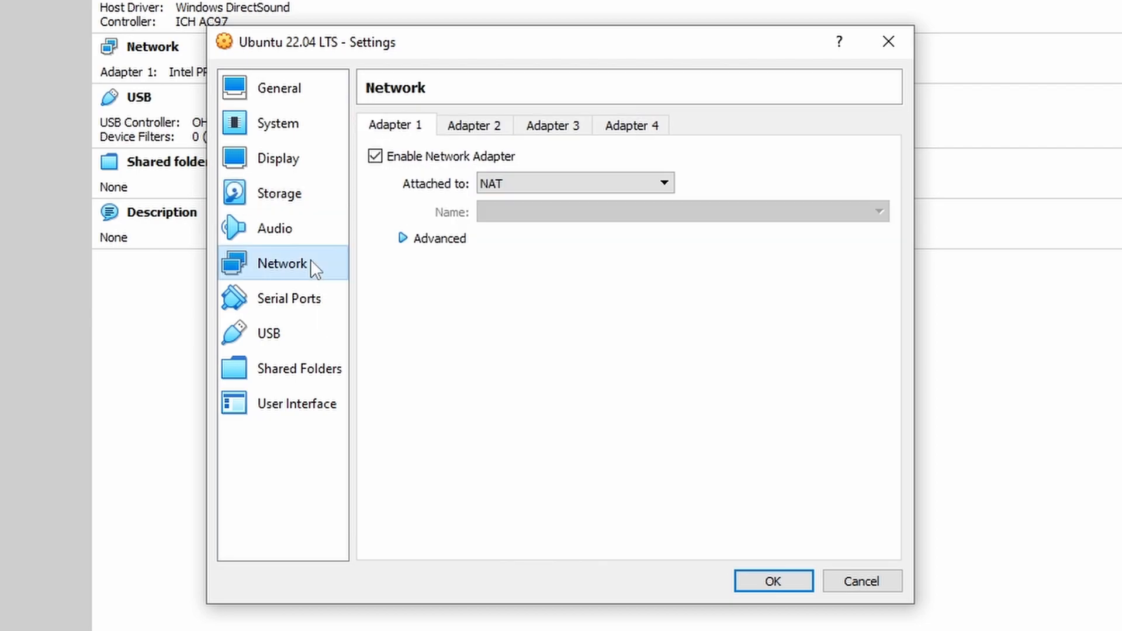
pyautogui.click(520, 182)
pyautogui.click(523, 214)
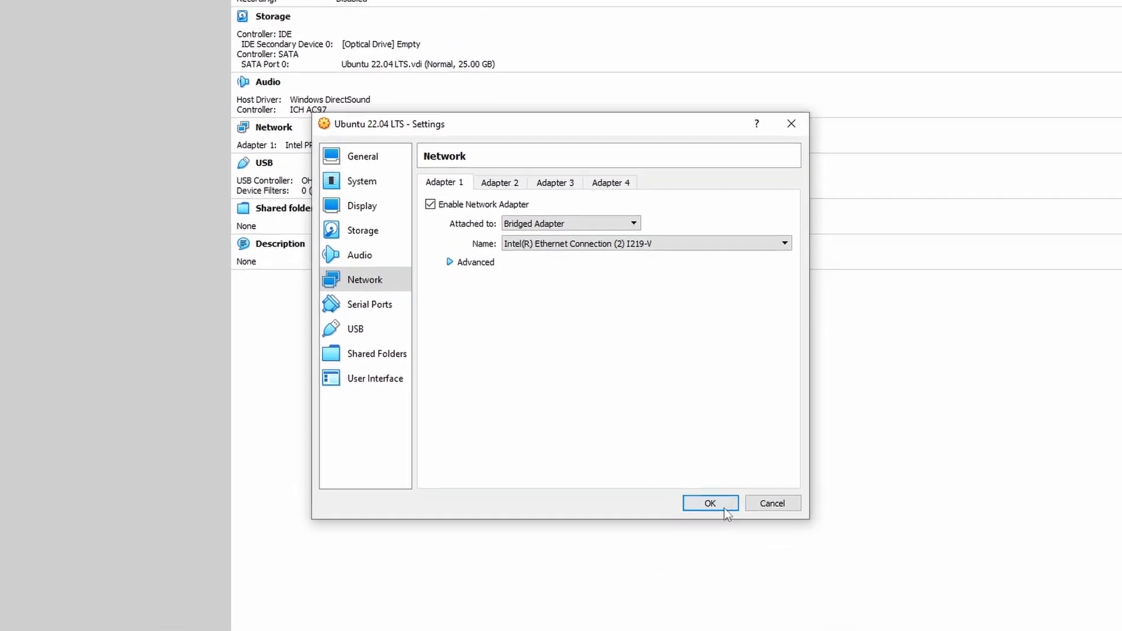
pyautogui.click(683, 454)
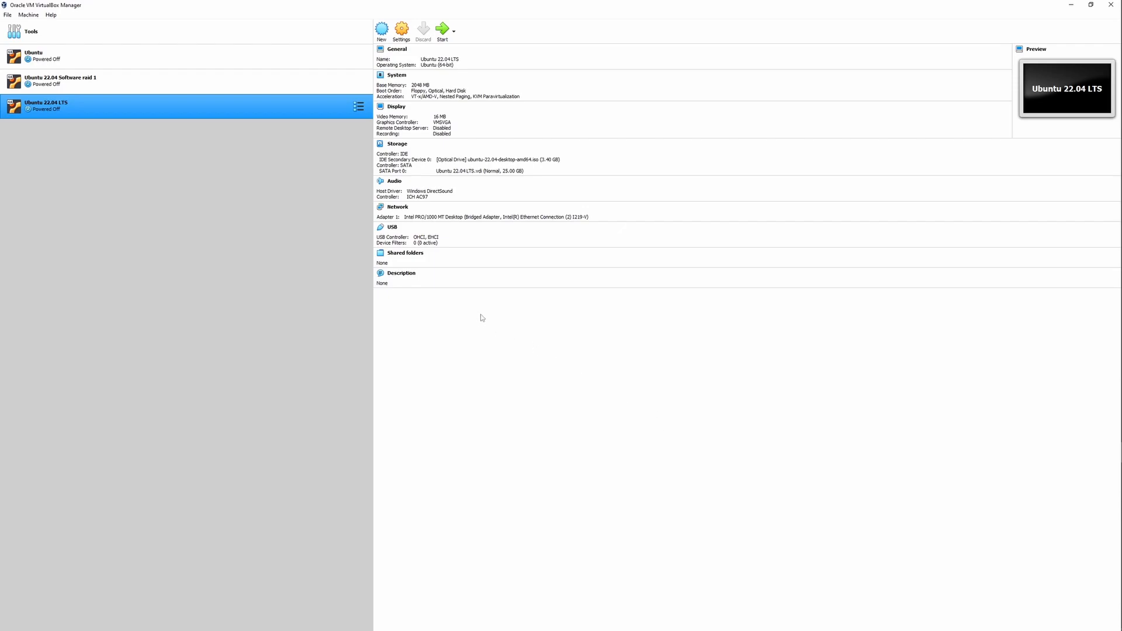
# - Start the Ubuntu 22.04 LTS machine and boot the Try or Install Ubuntu entry
pyautogui.click(442, 32)
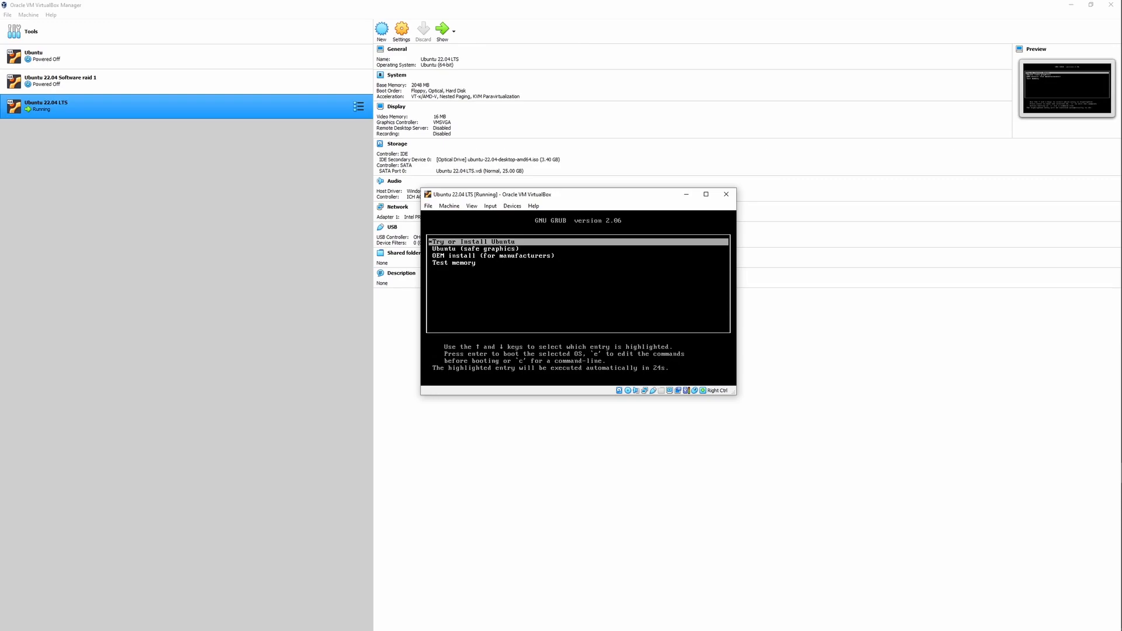
pyautogui.press('Return')
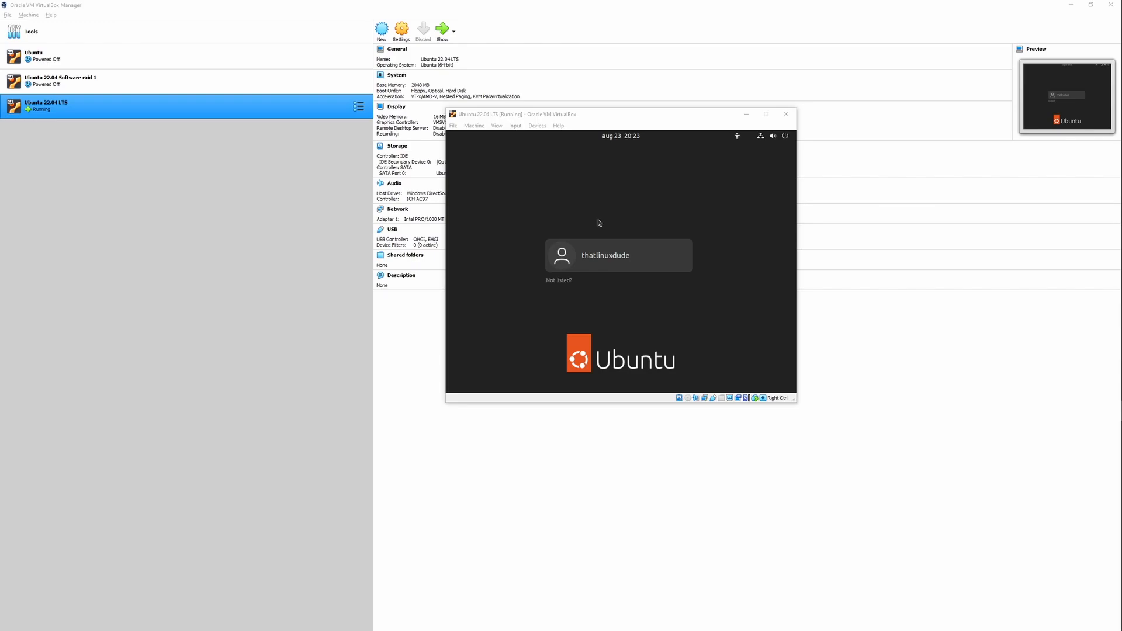
# - Log in to the Ubuntu desktop by choosing the listed user and entering the account password
pyautogui.click(606, 257)
pyautogui.write('**********')
pyautogui.press('Return')
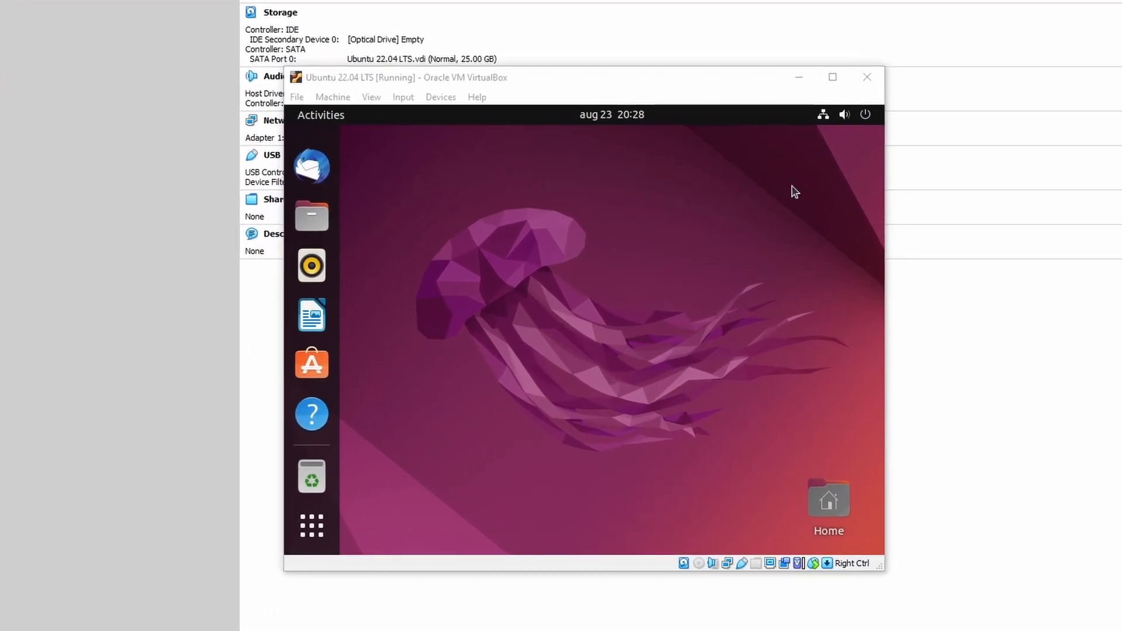
# - Check the IPv4 address in the details of Ubuntu's wired network connection
pyautogui.click(824, 122)
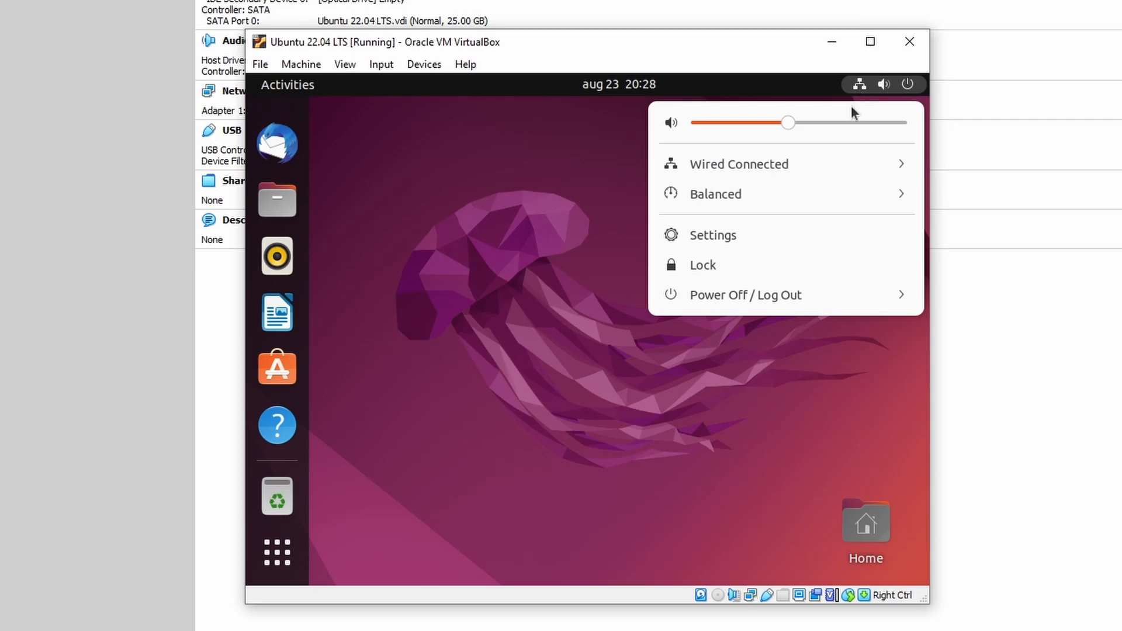
pyautogui.click(780, 164)
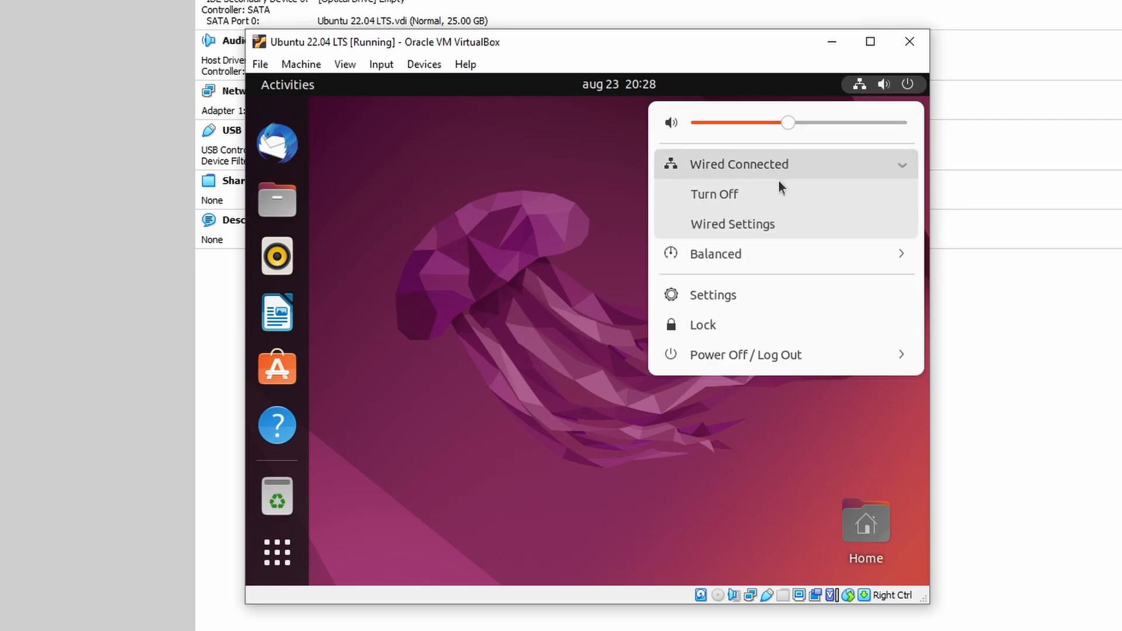
pyautogui.click(749, 225)
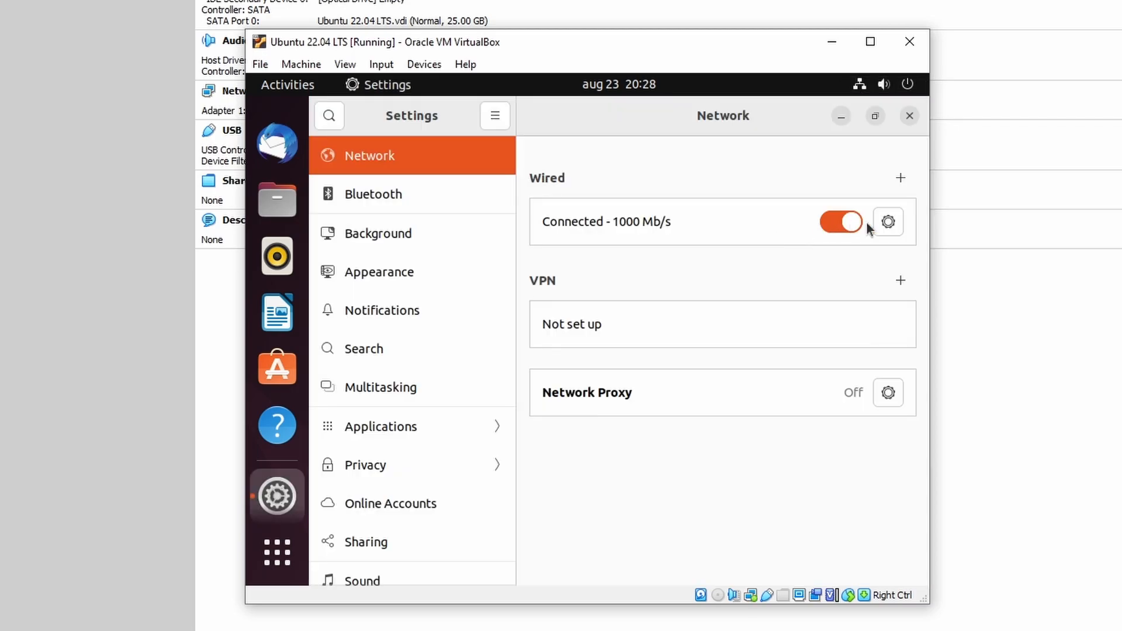
pyautogui.click(888, 222)
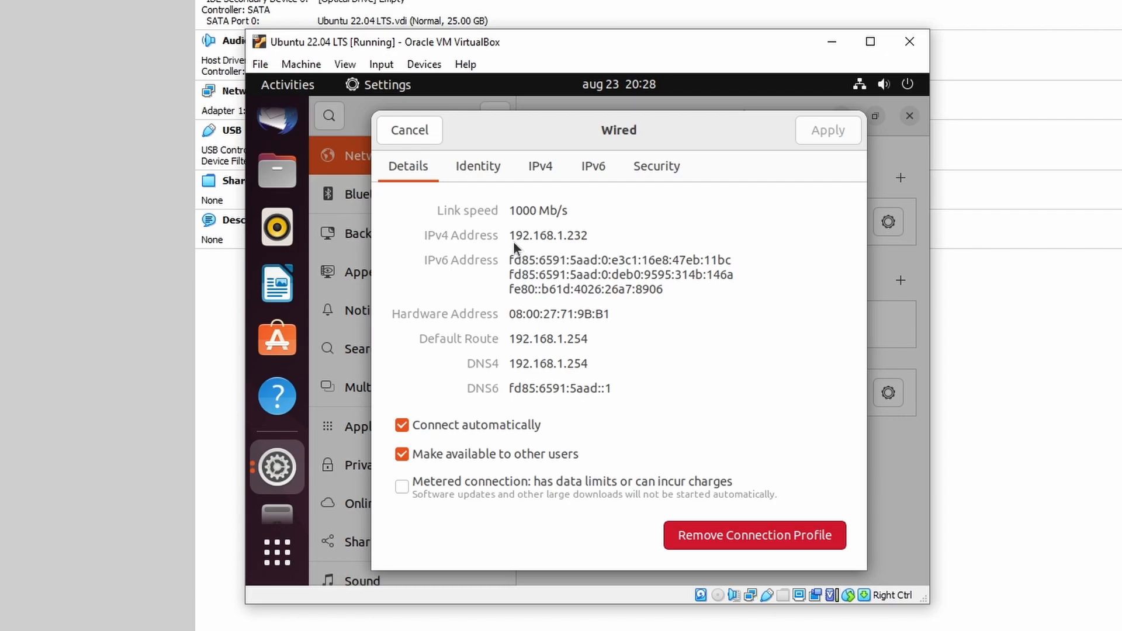
pyautogui.moveTo(541, 235); pyautogui.dragTo(588, 236)
pyautogui.click(587, 235)
# - Open a terminal in Ubuntu, run sudo ping google.com with the account password, and stop the ping
pyautogui.press('super')
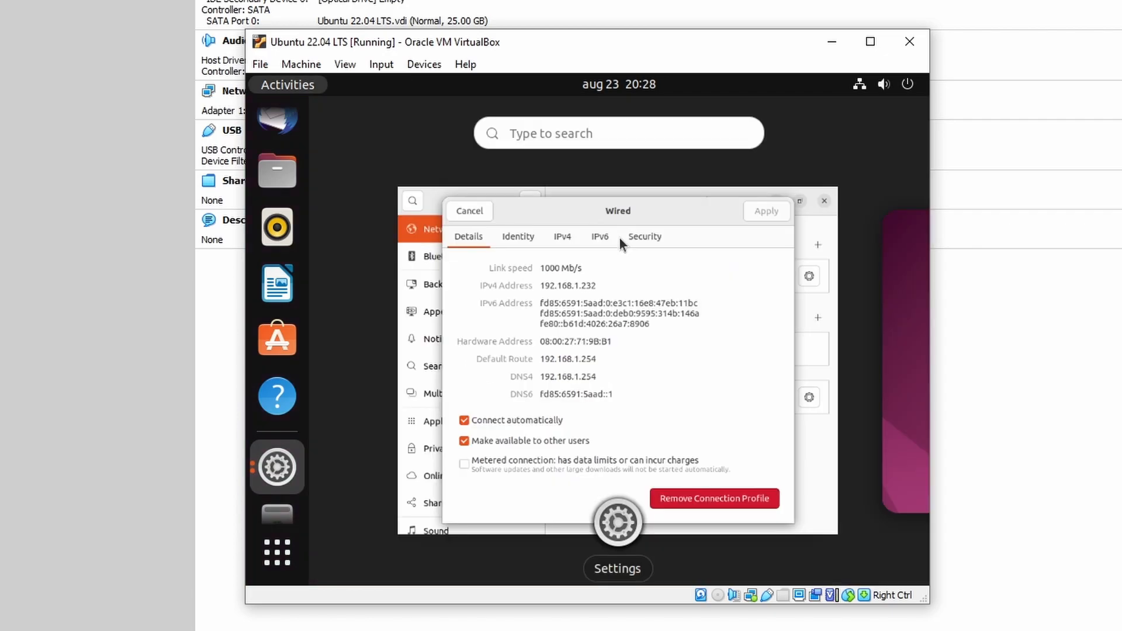
pyautogui.write('terminal')
pyautogui.click(619, 238)
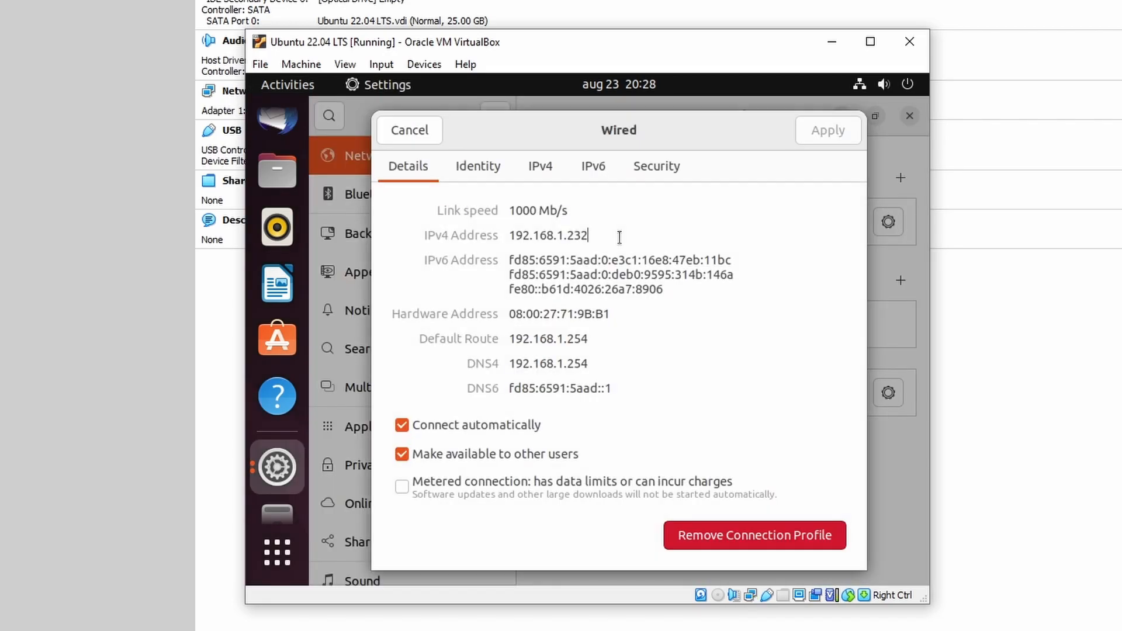
pyautogui.write('sudo ping google.com')
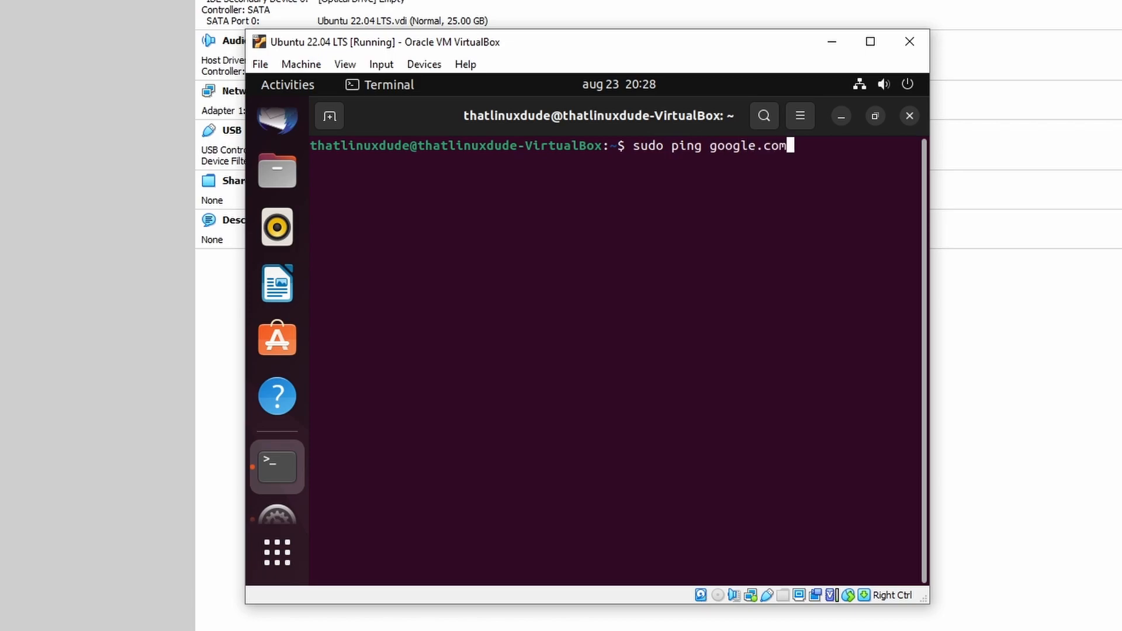
pyautogui.press('Return')
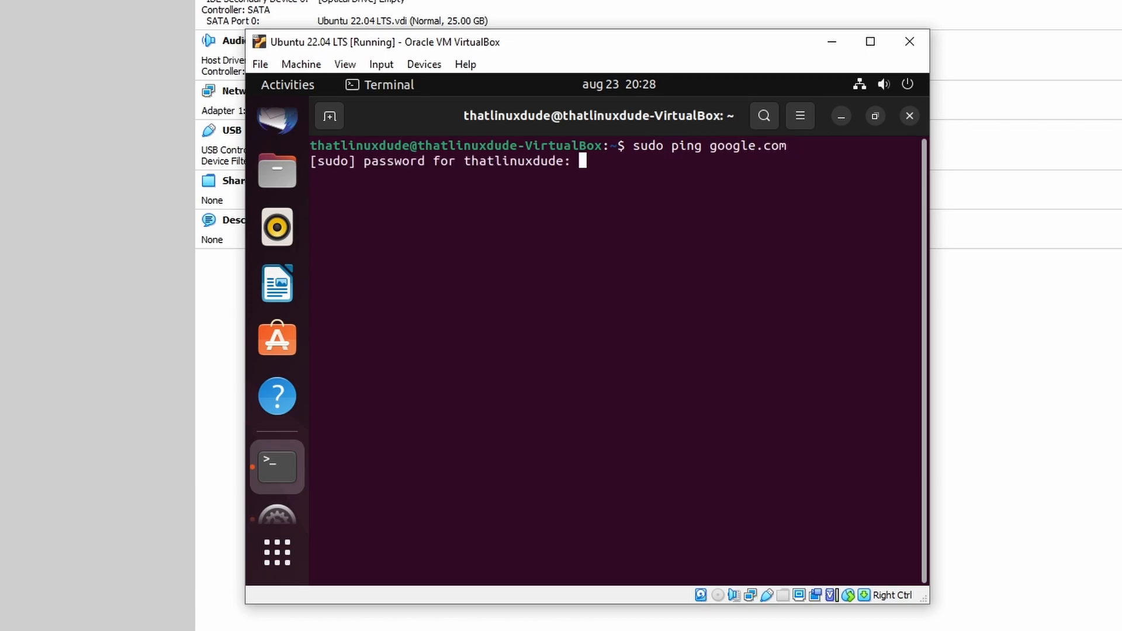
pyautogui.press('Return')
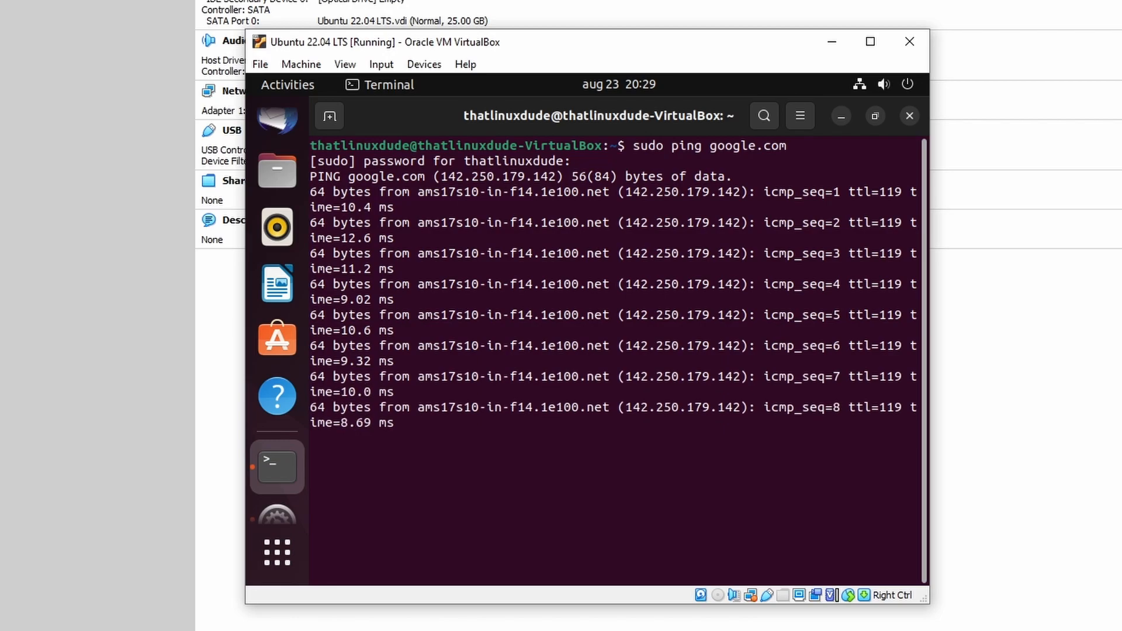
pyautogui.hotkey('ctrl', 'c')
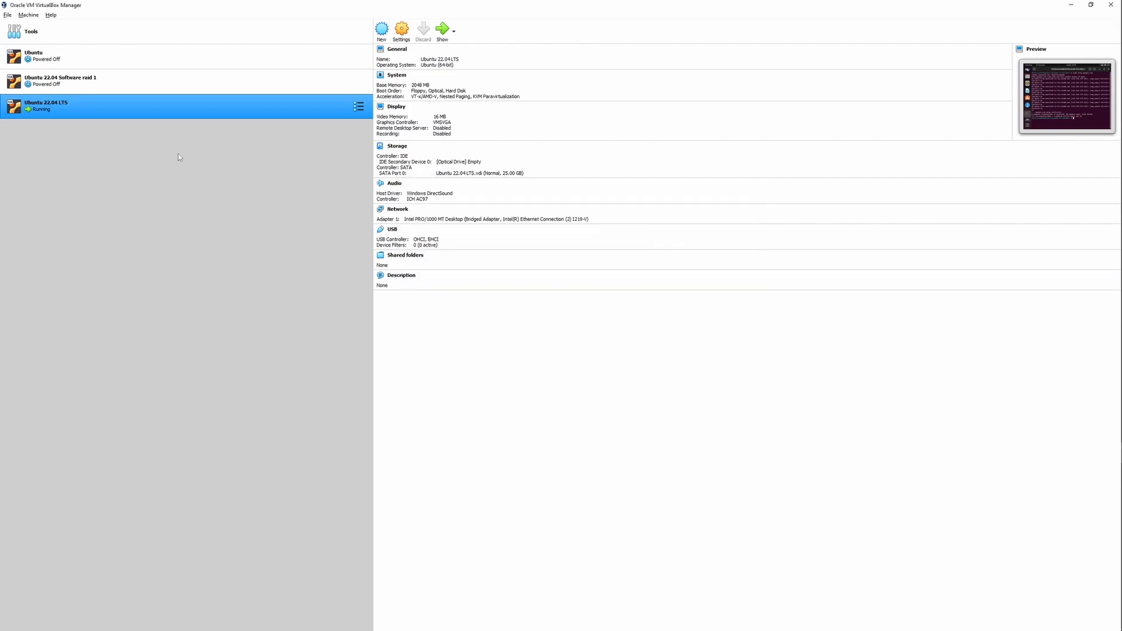
# - Review the host-only adapter's DHCP server settings, including the lower and upper address bounds, in VirtualBox's Host Network Manager
pyautogui.click(7, 16)
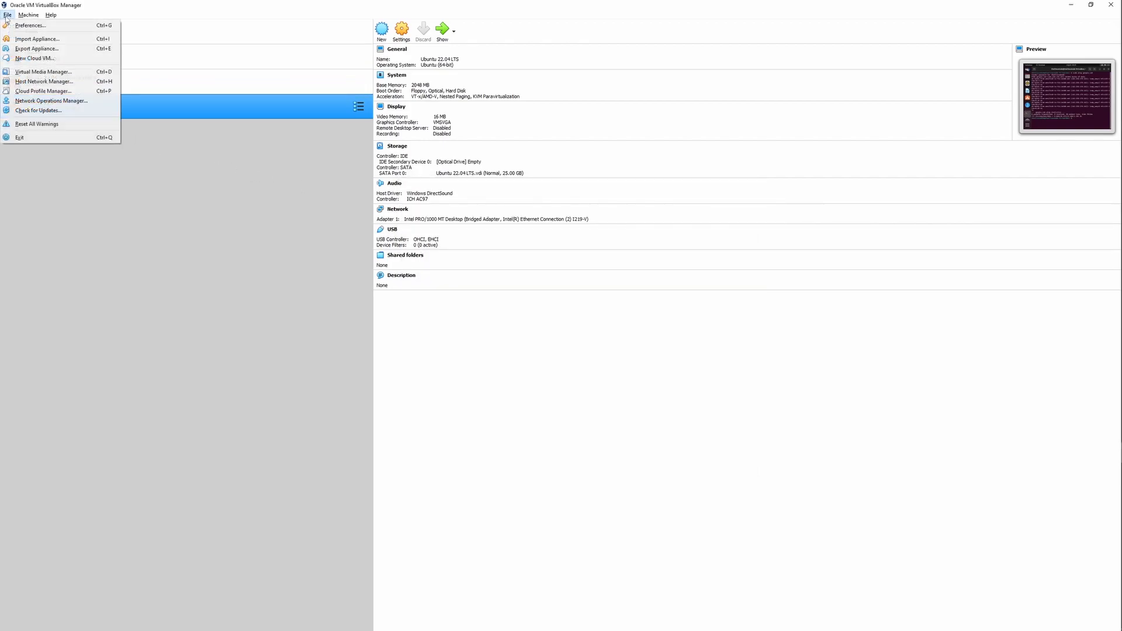
pyautogui.click(37, 81)
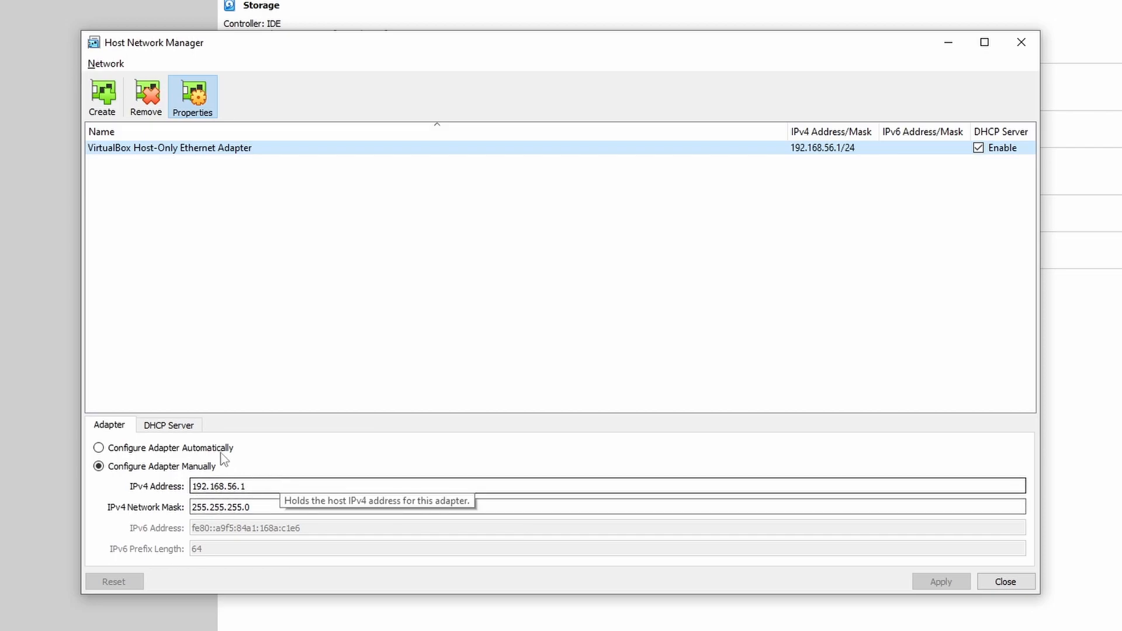
pyautogui.click(194, 427)
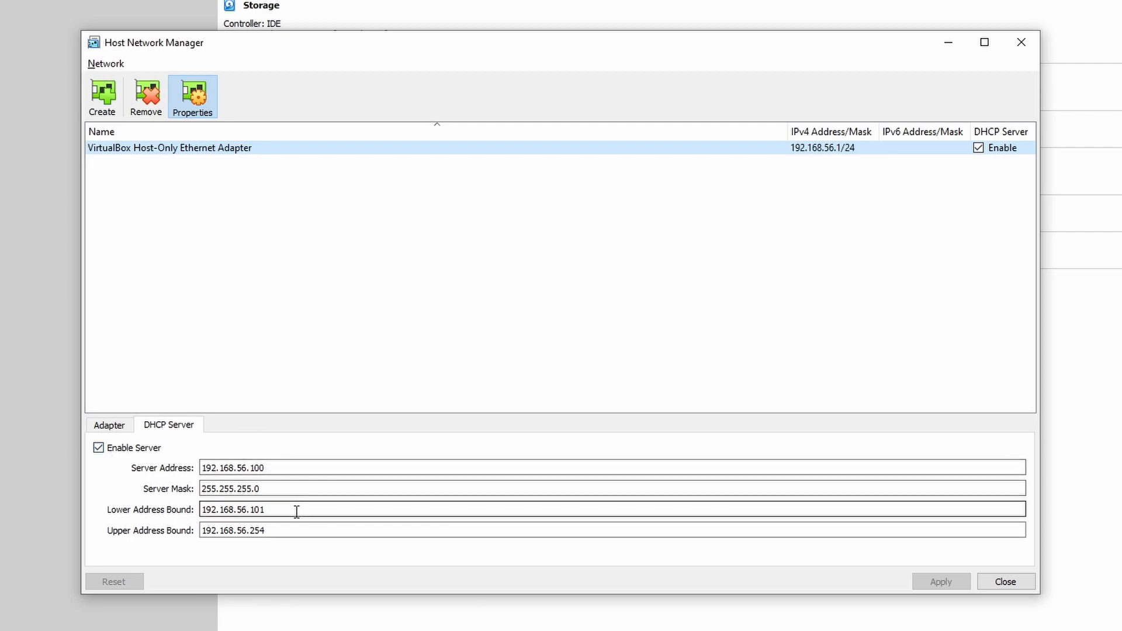
pyautogui.moveTo(295, 510); pyautogui.dragTo(105, 513)
pyautogui.moveTo(335, 531); pyautogui.dragTo(177, 538)
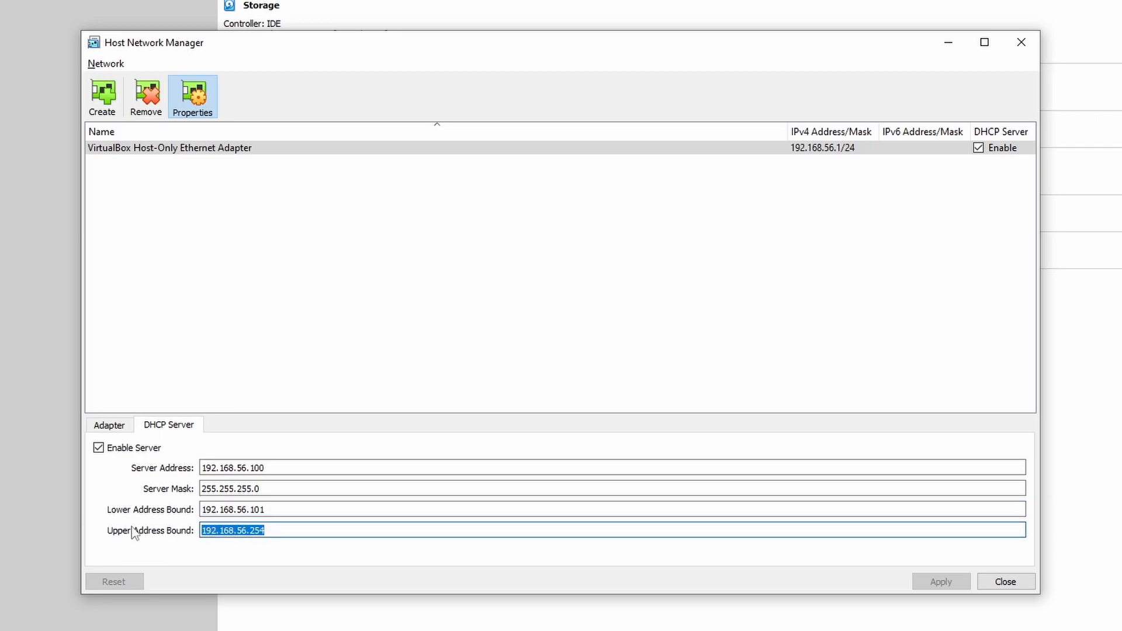
pyautogui.click(294, 507)
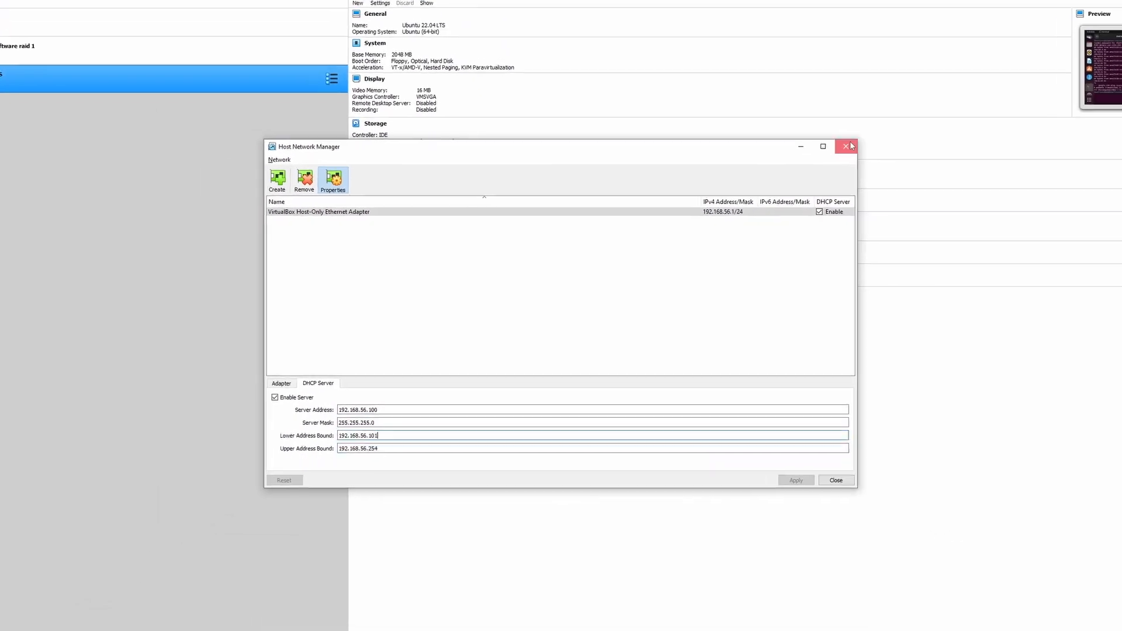
# - Close the Host Network Manager and check the VirtualBox Host-Only Ethernet Adapter in the Windows Network Connections window, closing it when done
pyautogui.click(1021, 42)
pyautogui.press('super+r')
pyautogui.press('Return')
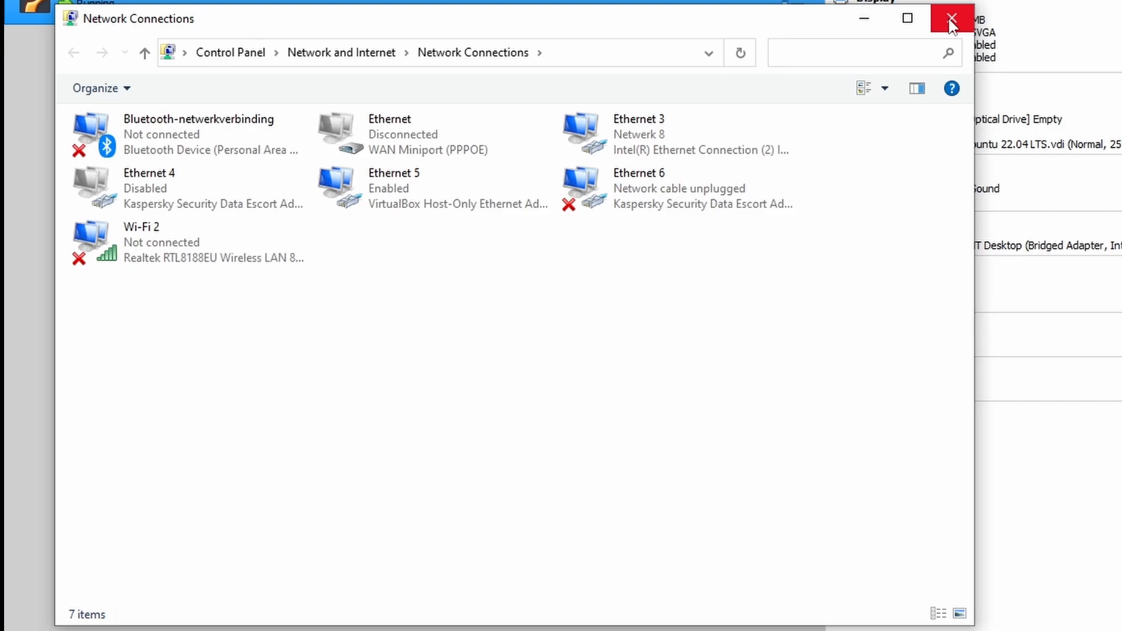
pyautogui.click(951, 21)
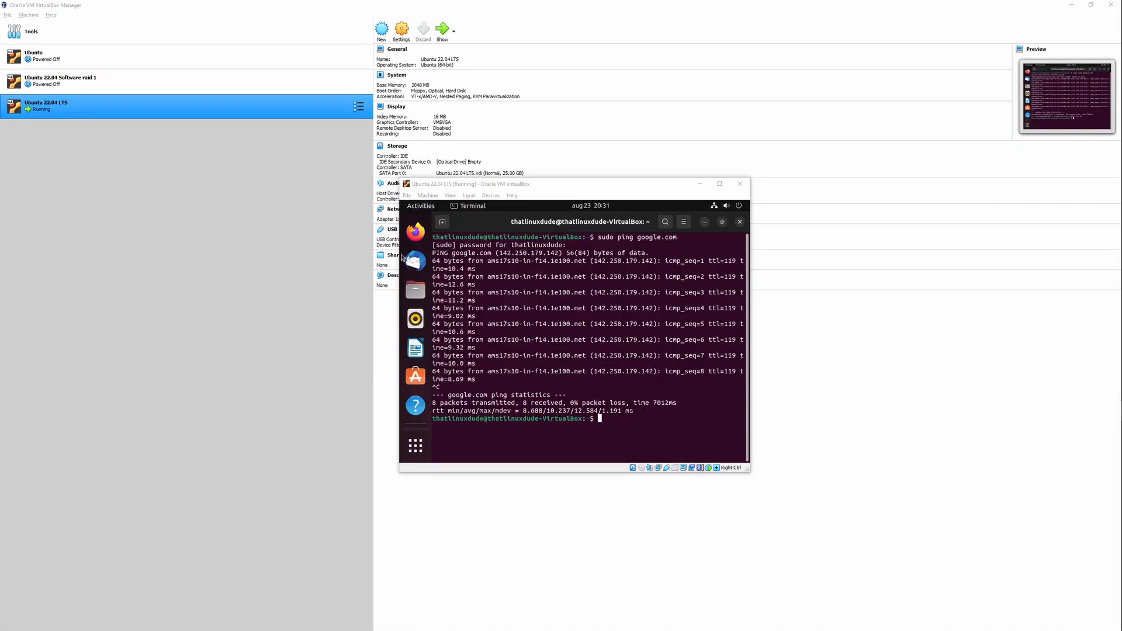
# - Close the terminal and Settings windows inside Ubuntu and power off the Ubuntu 22.04 LTS virtual machine
pyautogui.click(413, 197)
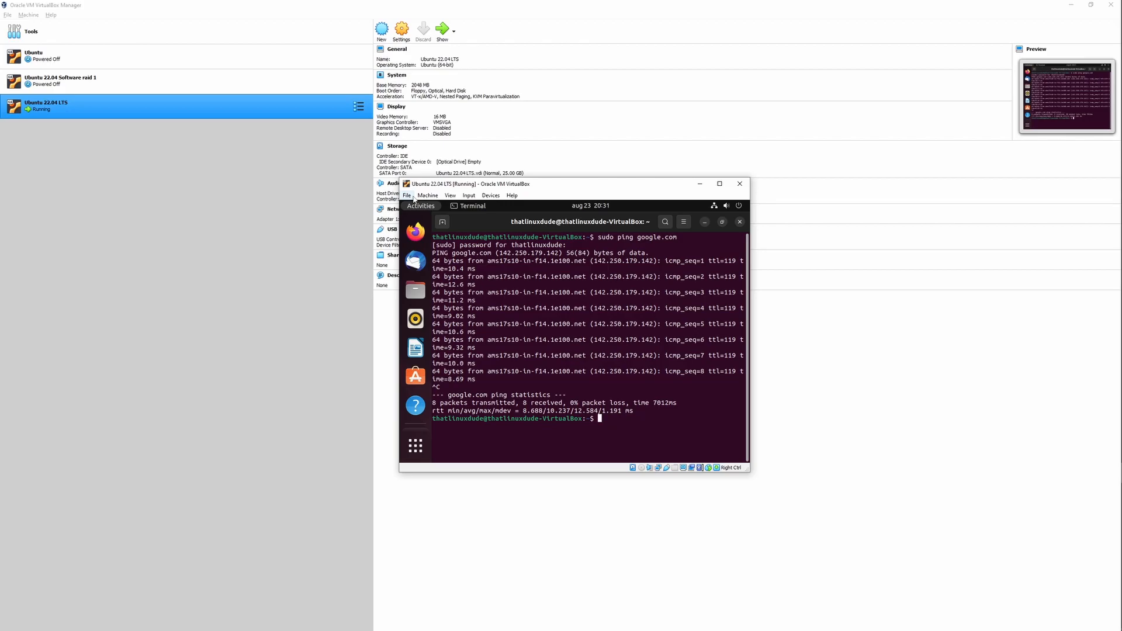
pyautogui.click(739, 222)
pyautogui.click(470, 229)
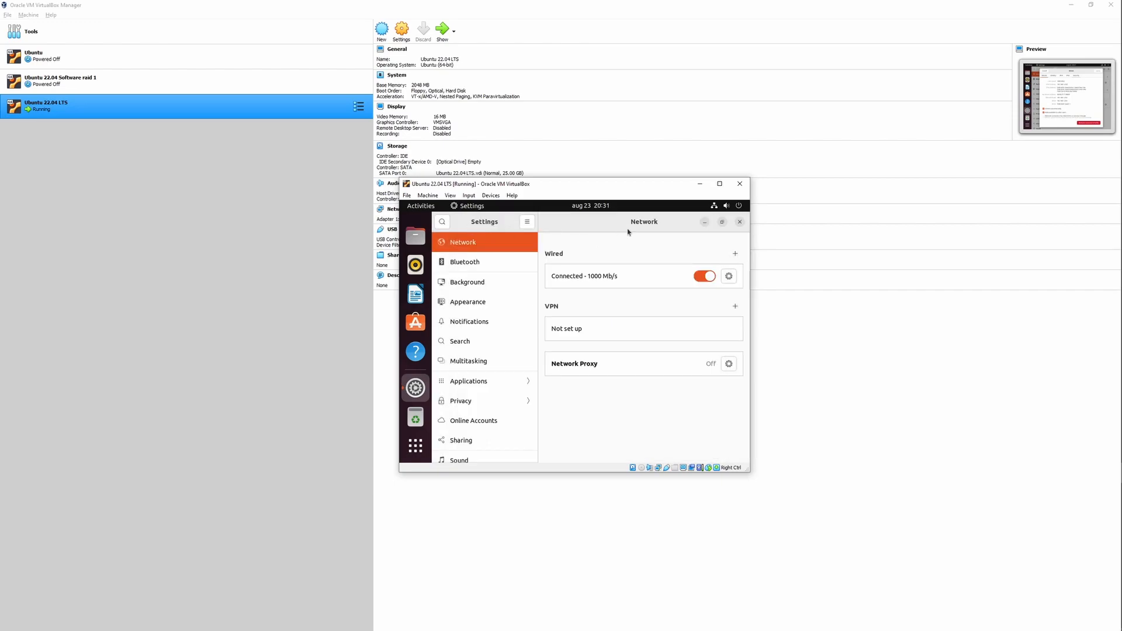
pyautogui.click(741, 223)
pyautogui.click(737, 206)
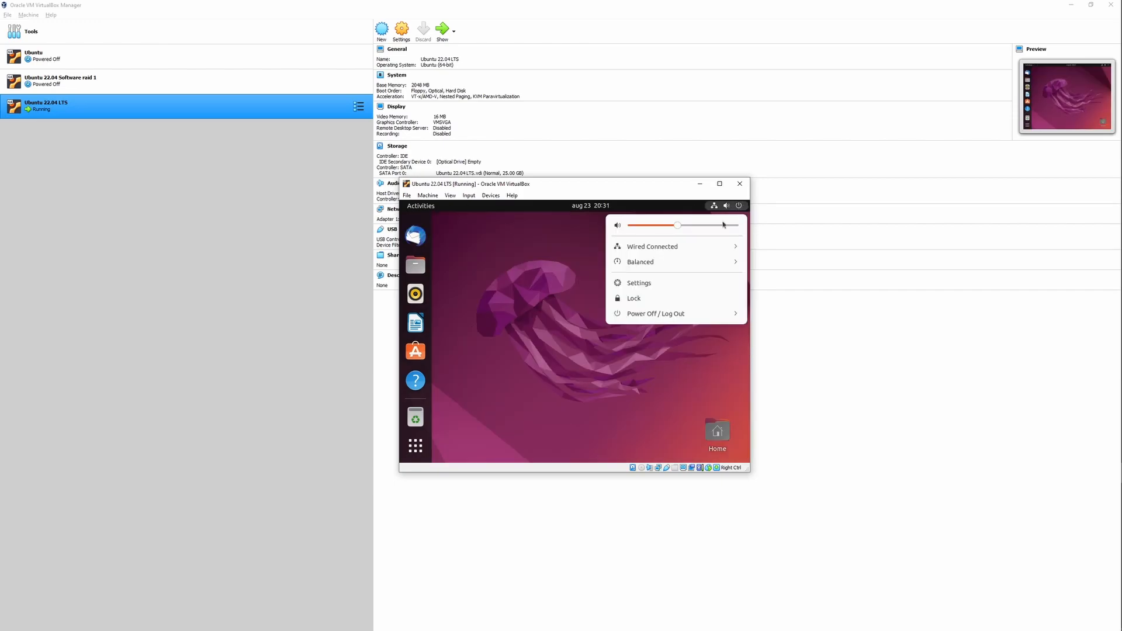
pyautogui.click(653, 312)
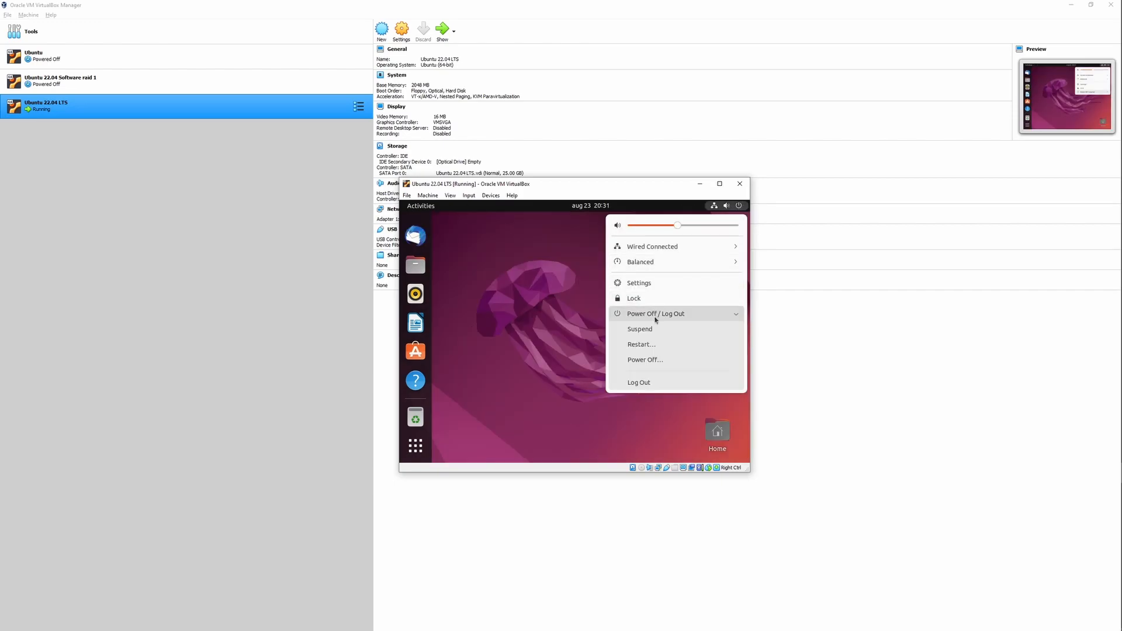
pyautogui.click(643, 360)
pyautogui.click(611, 359)
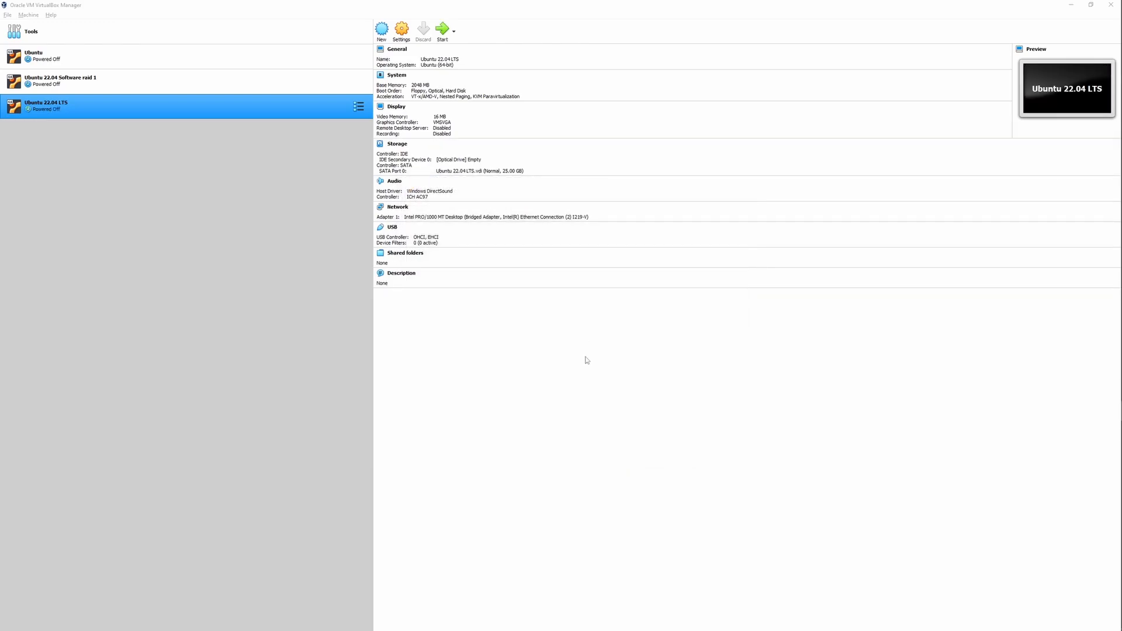
# - Create a full clone of Ubuntu 22.04 LTS named Ubuntu 22.04 LTS Clone, including only NAT network adapter MAC addresses
pyautogui.rightClick(193, 113)
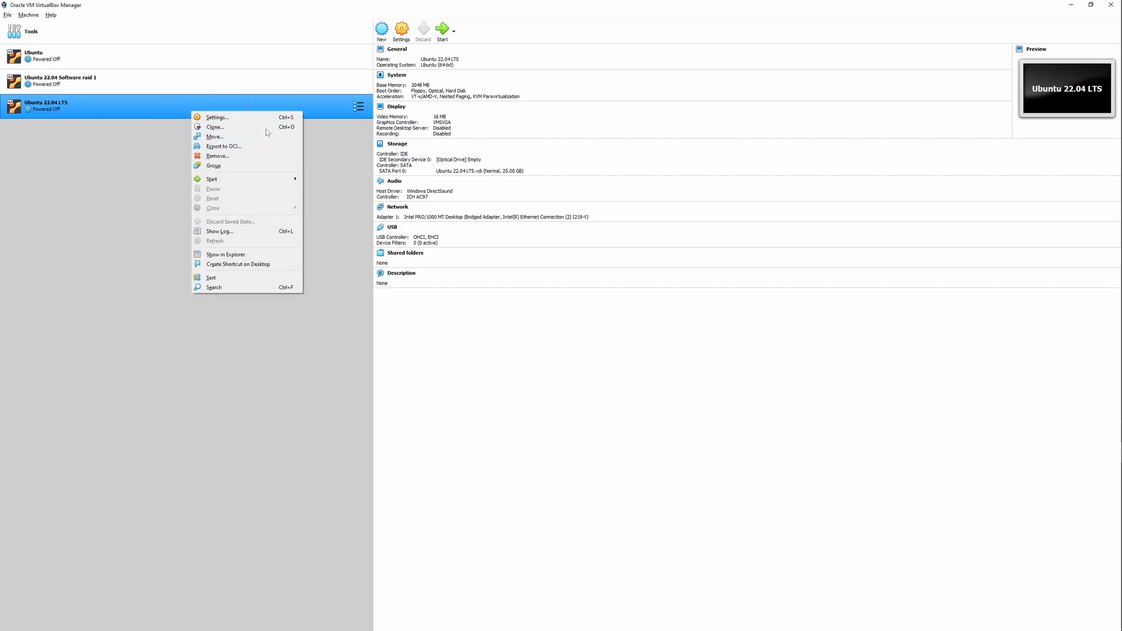
pyautogui.click(215, 126)
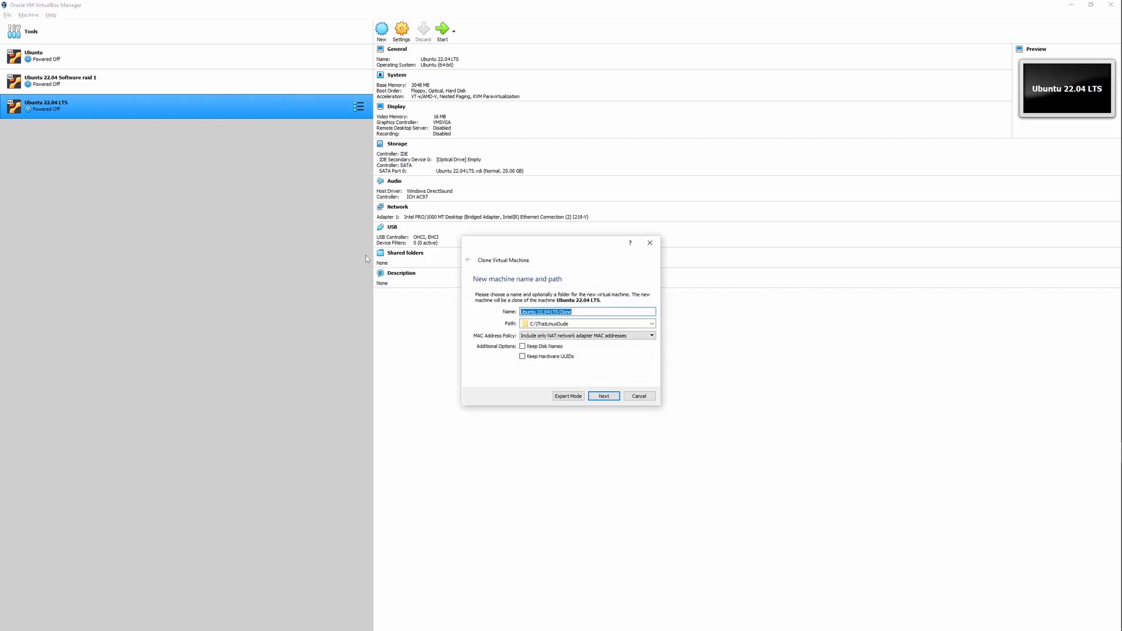
pyautogui.click(622, 298)
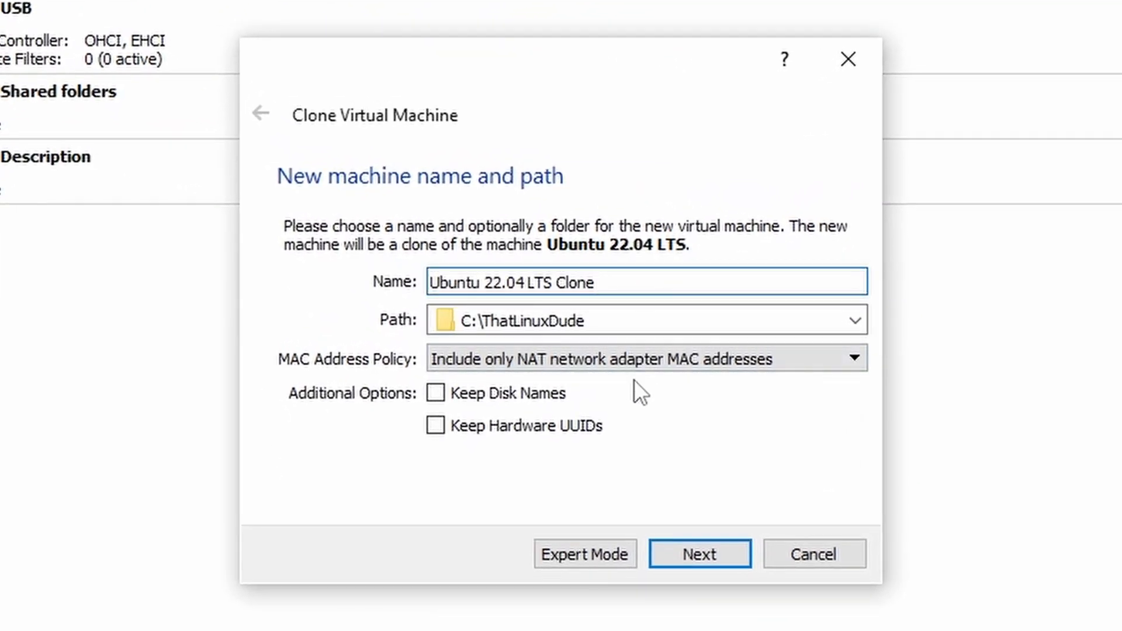
pyautogui.click(443, 359)
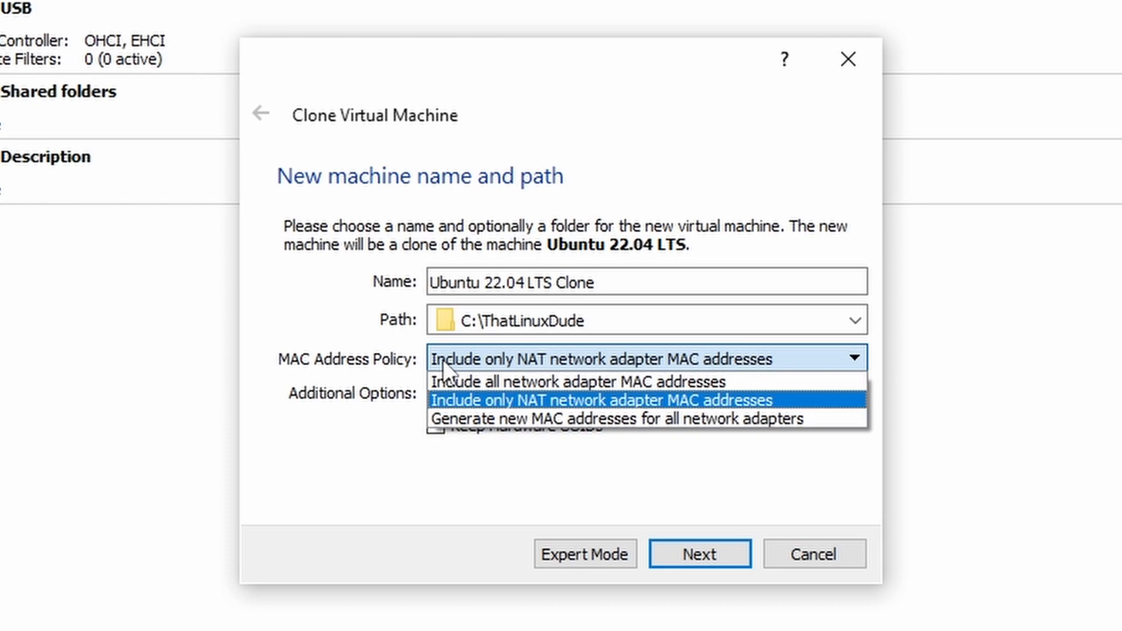
pyautogui.click(443, 359)
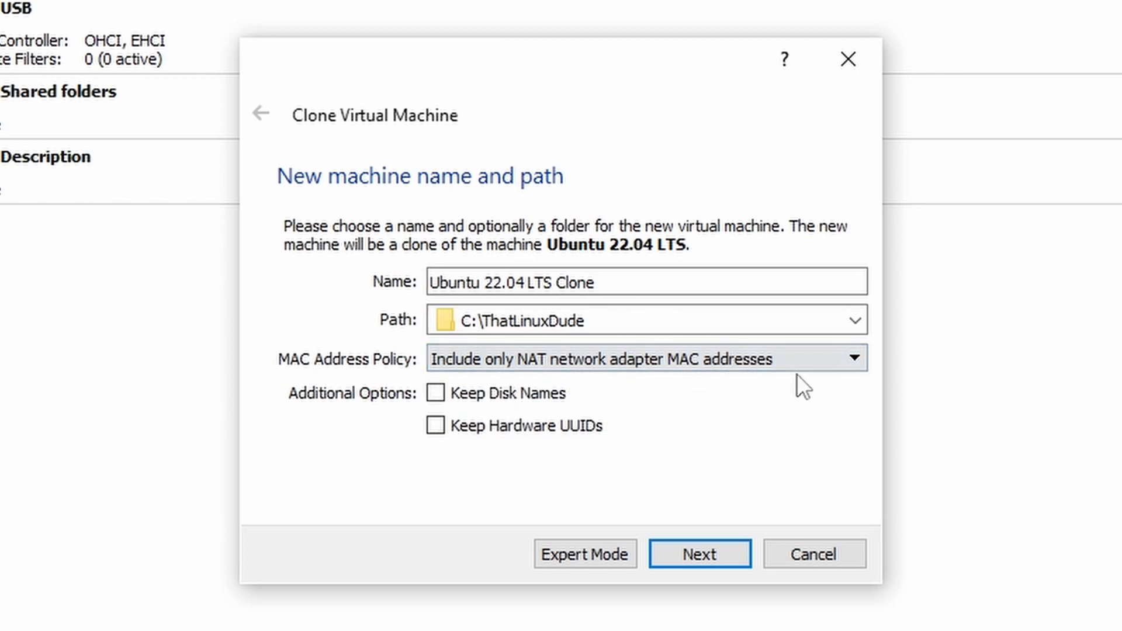
pyautogui.click(681, 552)
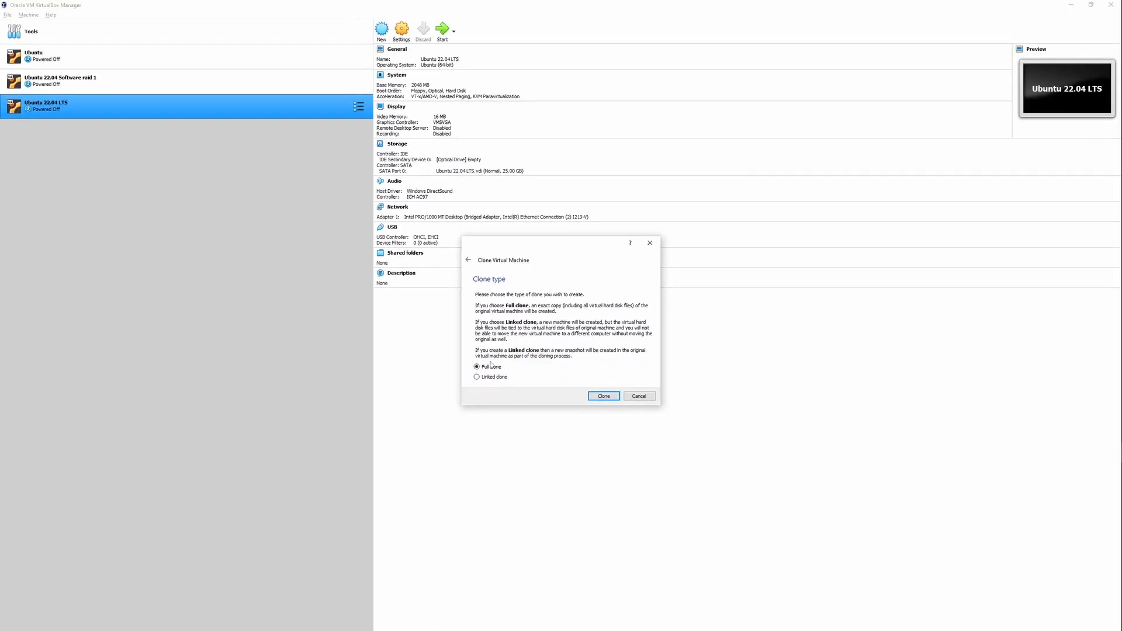
pyautogui.click(604, 396)
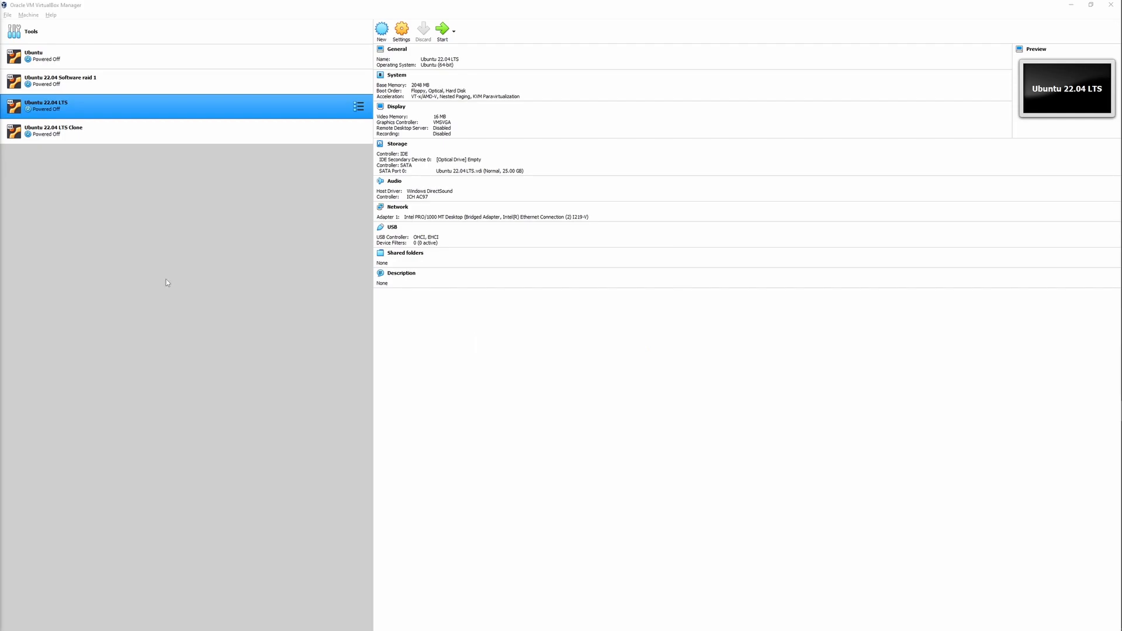
# - Start both the Ubuntu 22.04 LTS virtual machine and Ubuntu 22.04 LTS Clone
pyautogui.click(110, 135)
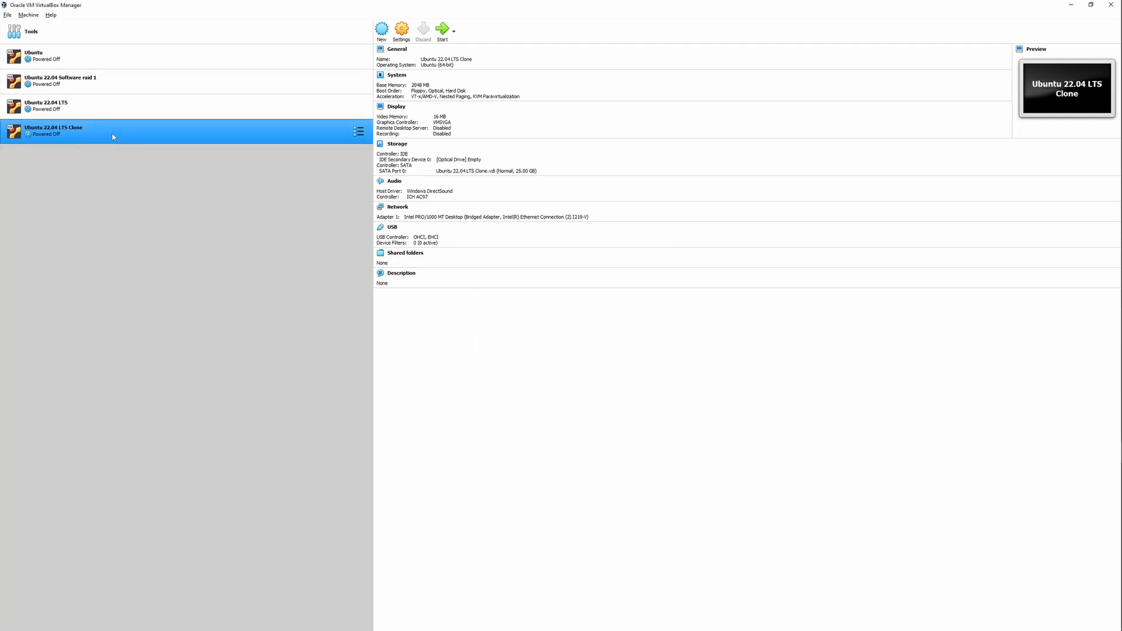
pyautogui.click(115, 108)
pyautogui.click(123, 136)
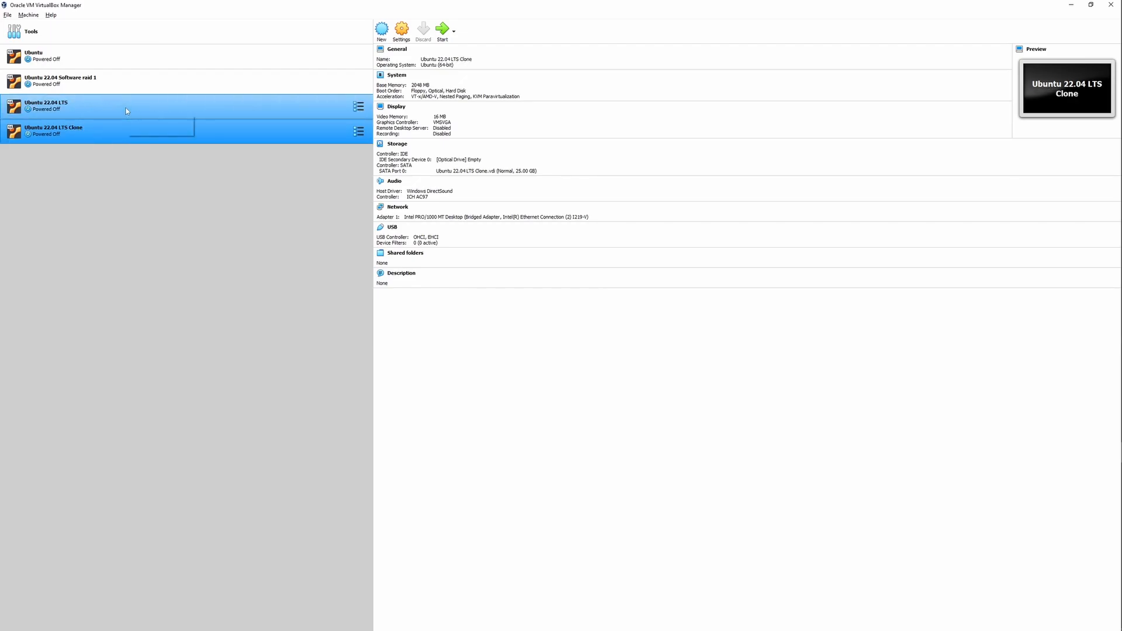
pyautogui.click(126, 111)
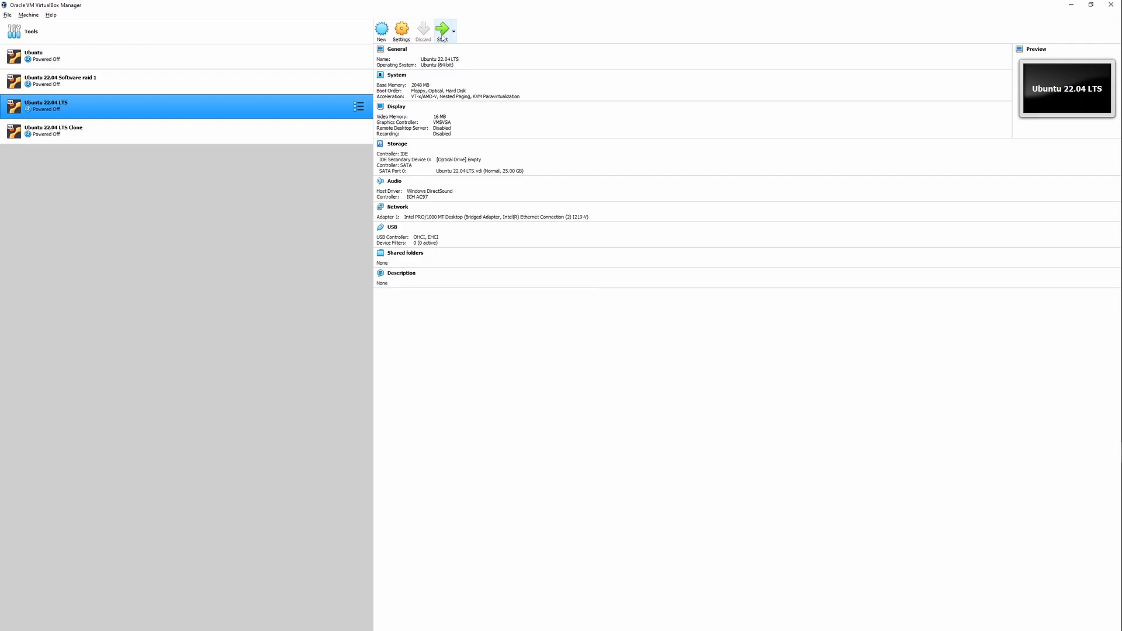
pyautogui.click(257, 126)
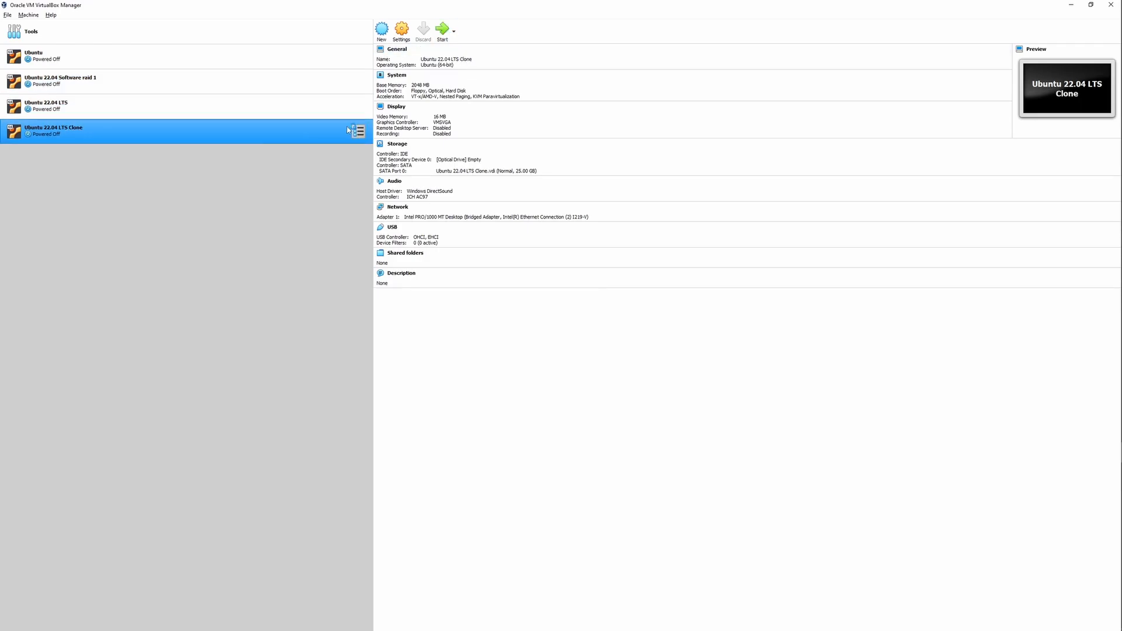
pyautogui.click(442, 33)
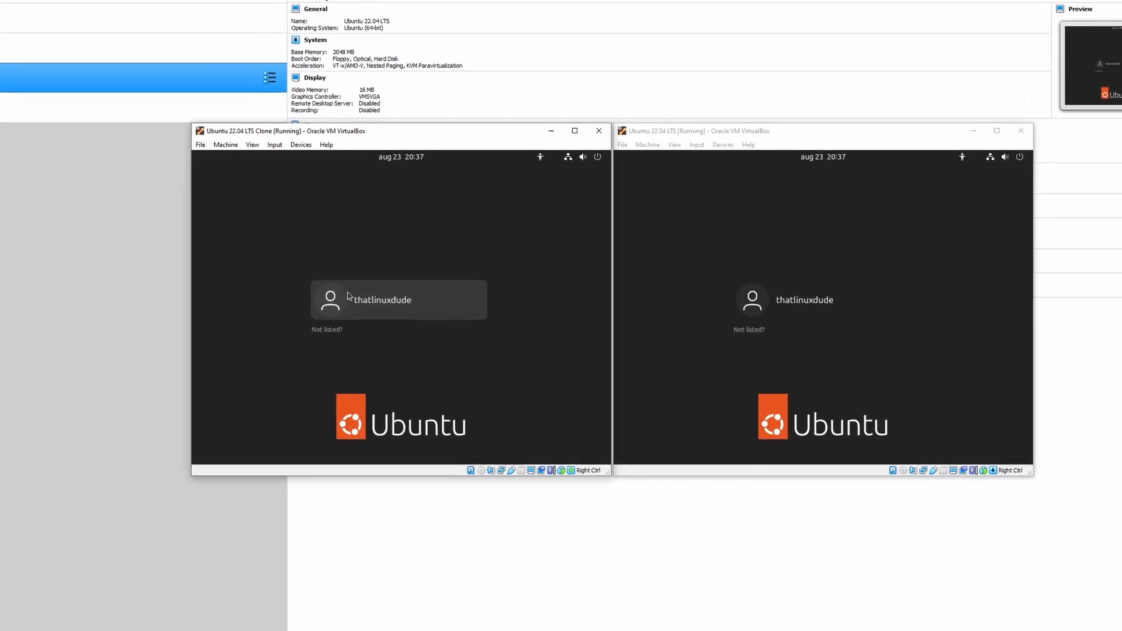
# - Log in to the clone and the original Ubuntu machine by choosing the listed user and entering the account password on each
pyautogui.click(412, 310)
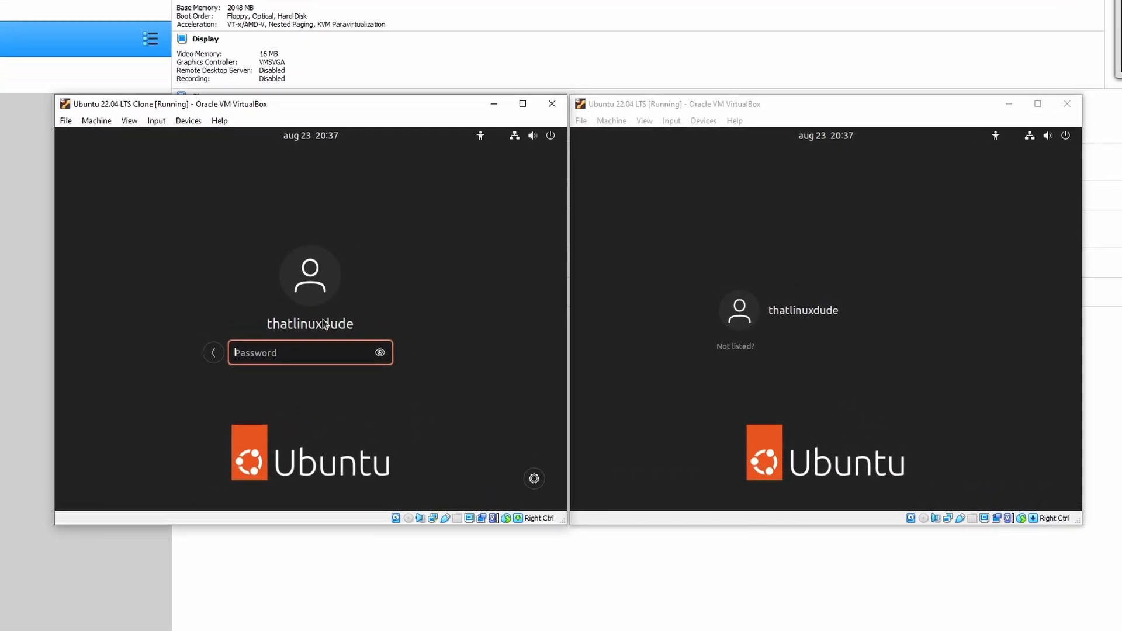
pyautogui.write('•••••••••••')
pyautogui.press('Return')
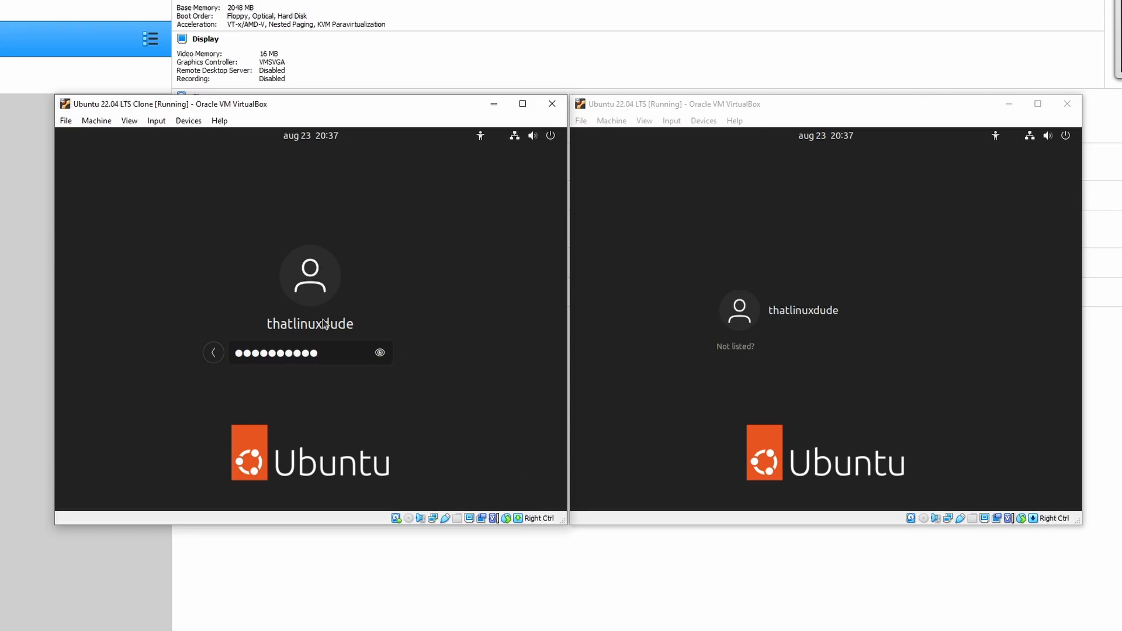
pyautogui.click(781, 317)
pyautogui.write('••••••••••')
pyautogui.press('Return')
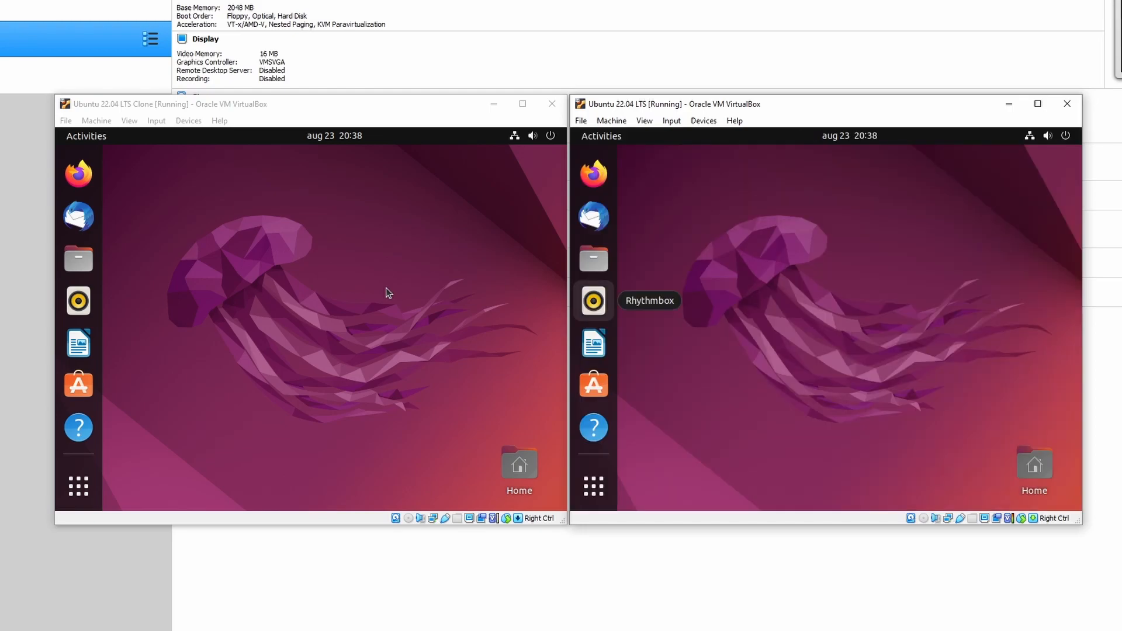
# - Open a terminal in the original Ubuntu 22.04 LTS machine and run sudo ip a with the account password
pyautogui.press('super')
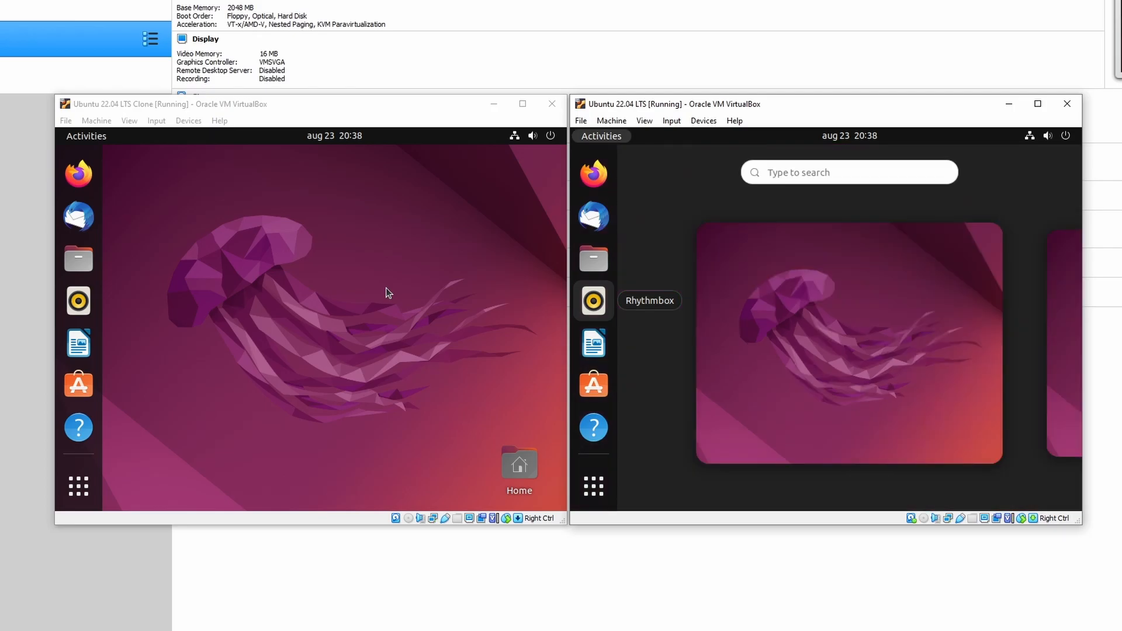
pyautogui.write('termi')
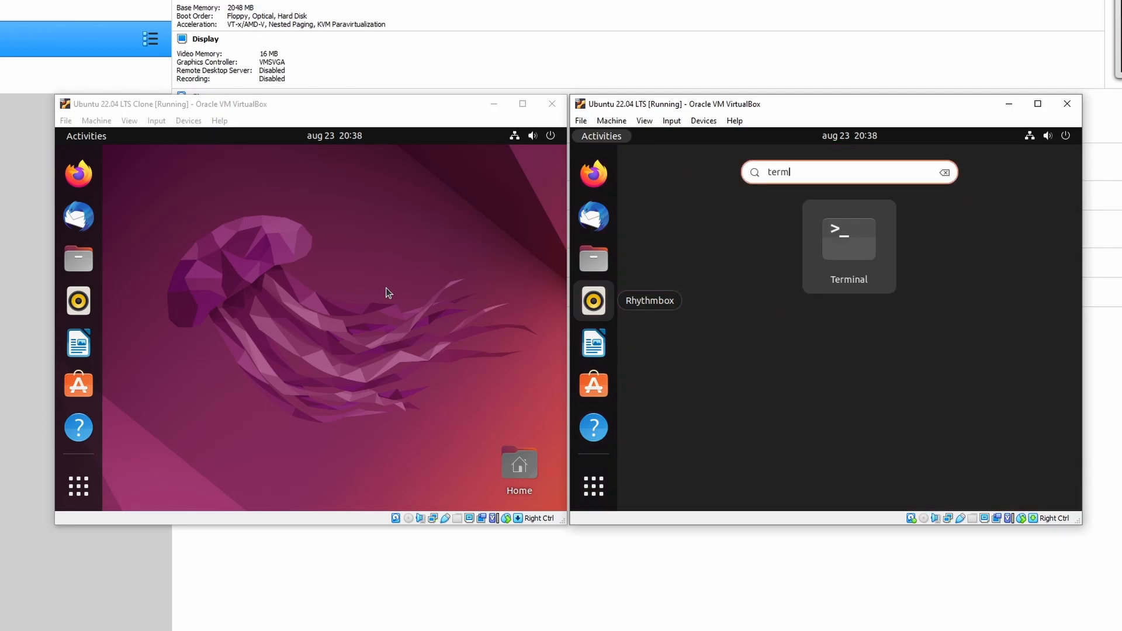
pyautogui.press('Return')
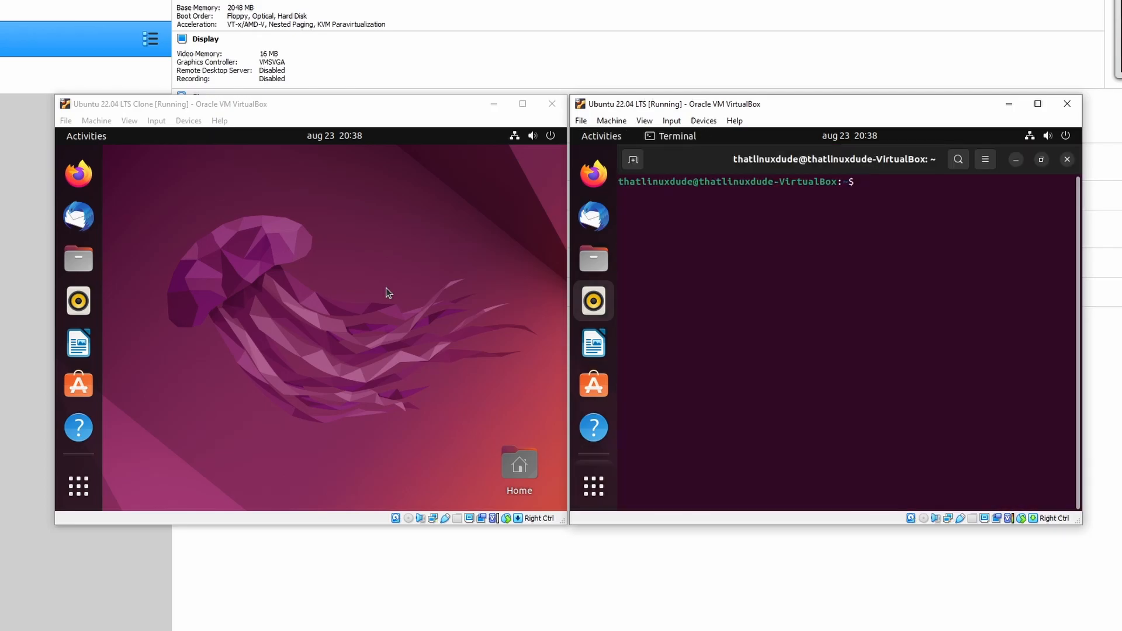
pyautogui.write('sudo ip a')
pyautogui.press('Return')
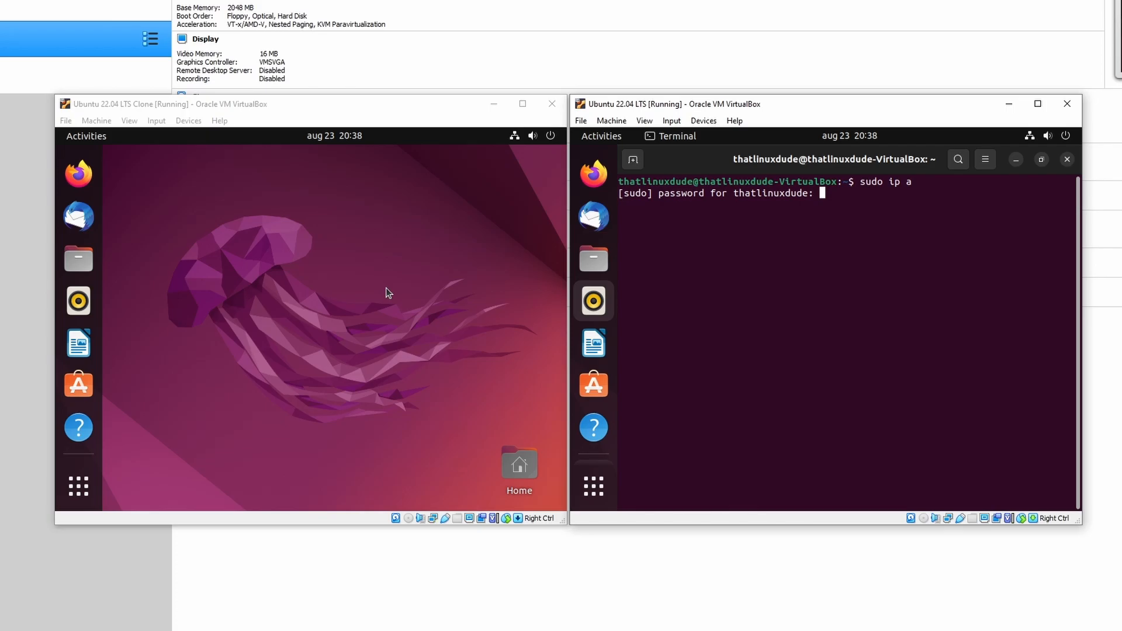
pyautogui.press('Return')
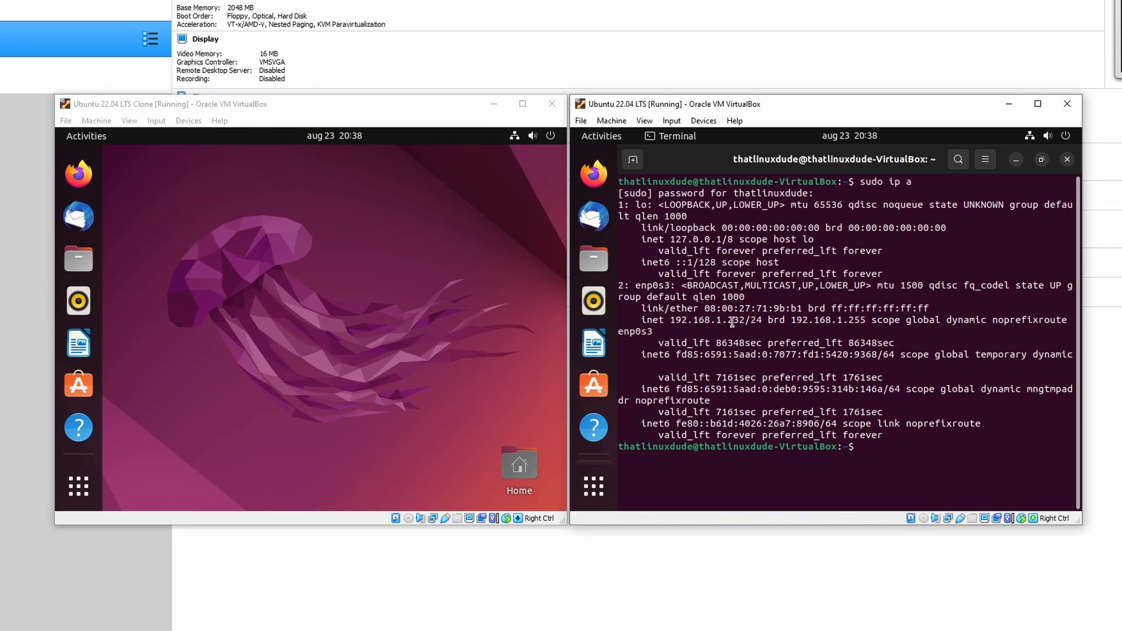
# - Open a terminal in Ubuntu 22.04 LTS Clone and run sudo ip a with the account password
pyautogui.click(361, 317)
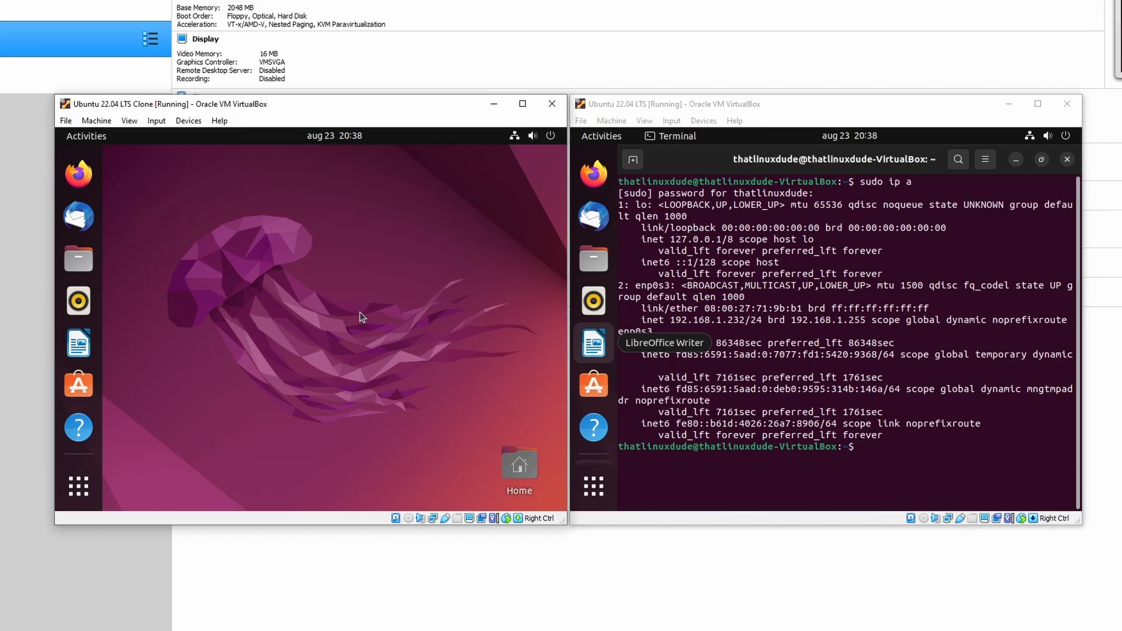
pyautogui.press('super')
pyautogui.write('terml')
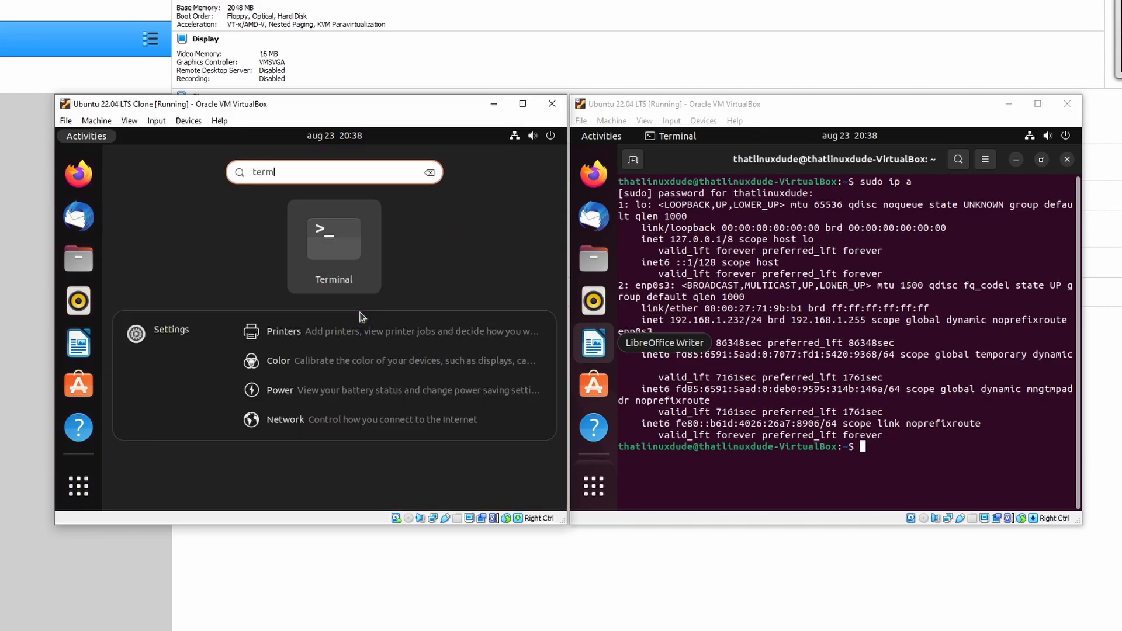
pyautogui.press('Return')
pyautogui.write('sudo ip a')
pyautogui.press('Return')
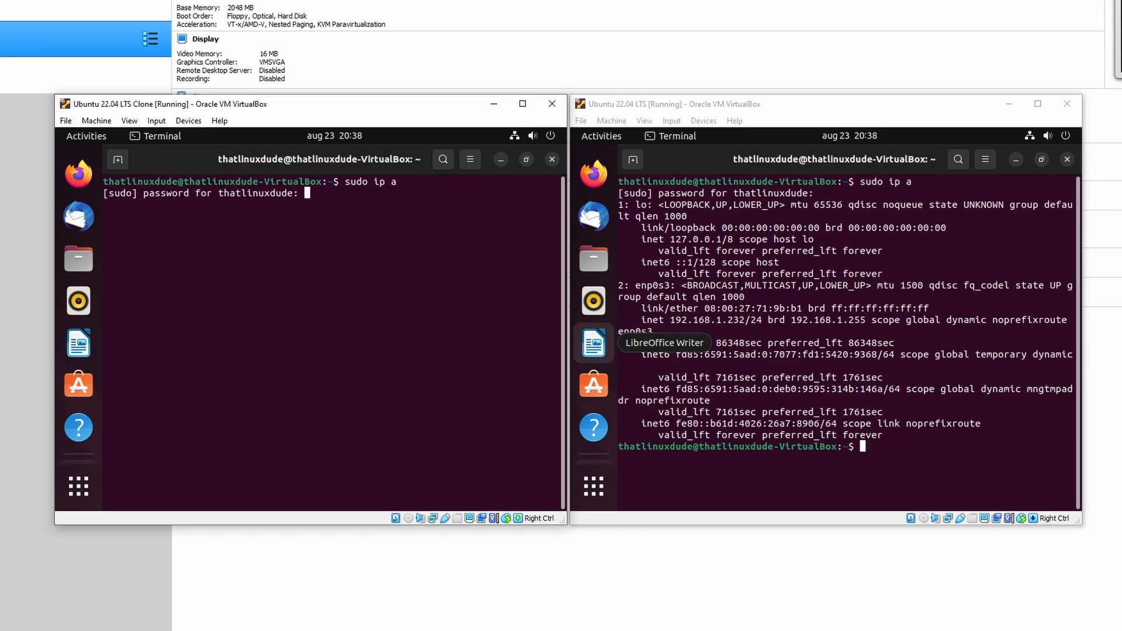
pyautogui.press('Return')
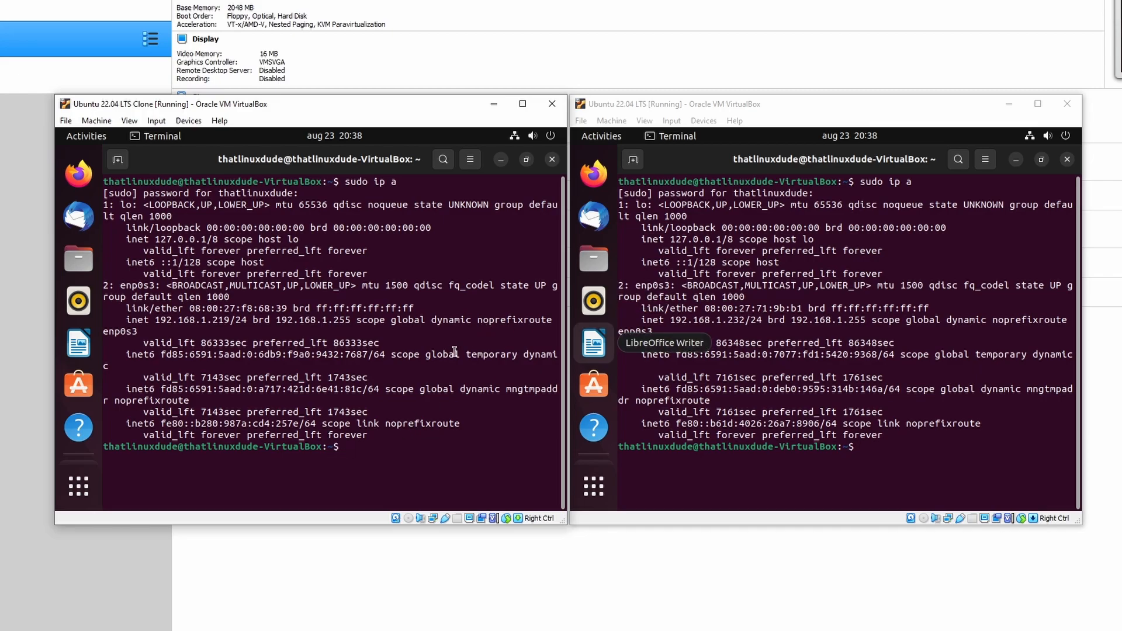
# - Ping the original machine at 192.168.1.232 from the clone's terminal and stop the ping after several replies
pyautogui.write('ping 192.168.1.232')
pyautogui.press('Return')
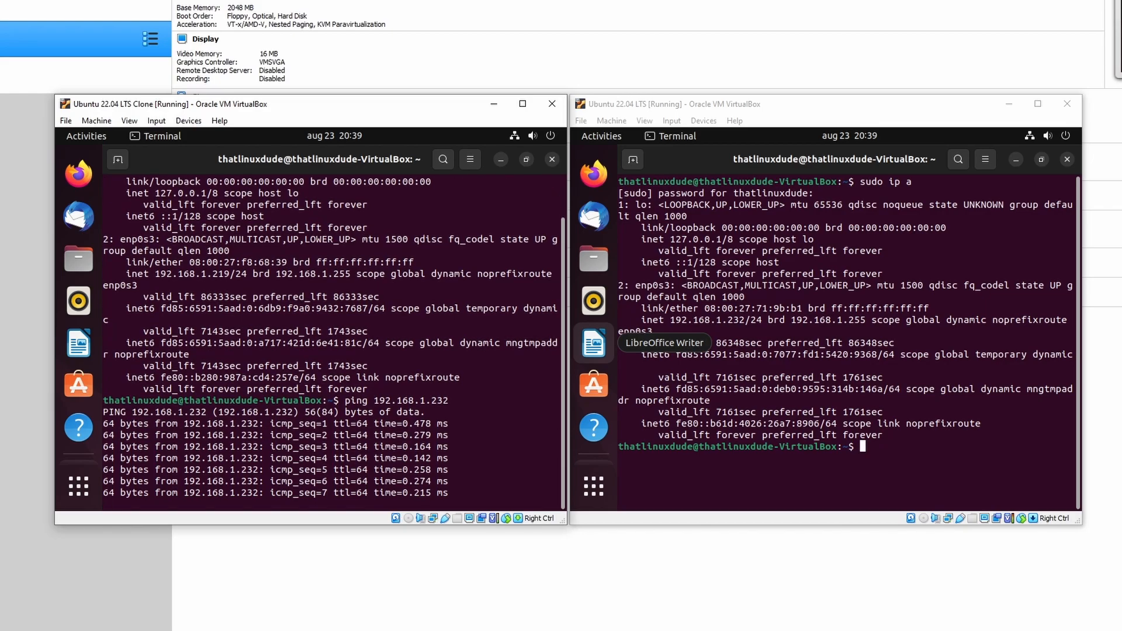
pyautogui.hotkey('ctrl', 'c')
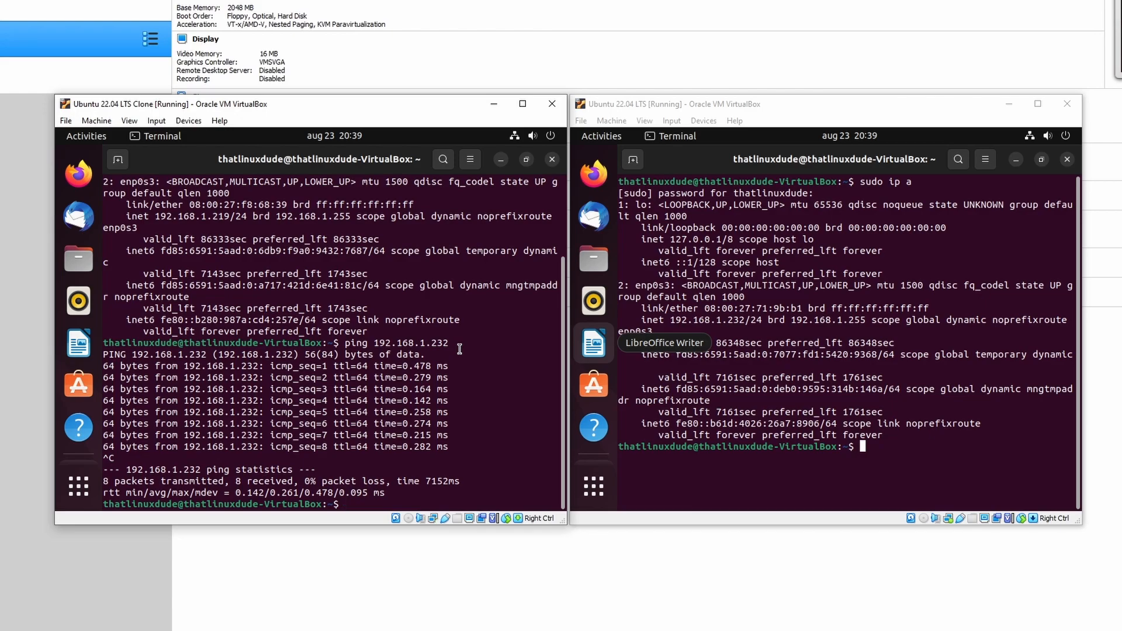
# - Power off the Ubuntu 22.04 LTS Clone machine from within its own desktop and confirm the shutdown
pyautogui.click(552, 139)
pyautogui.click(447, 293)
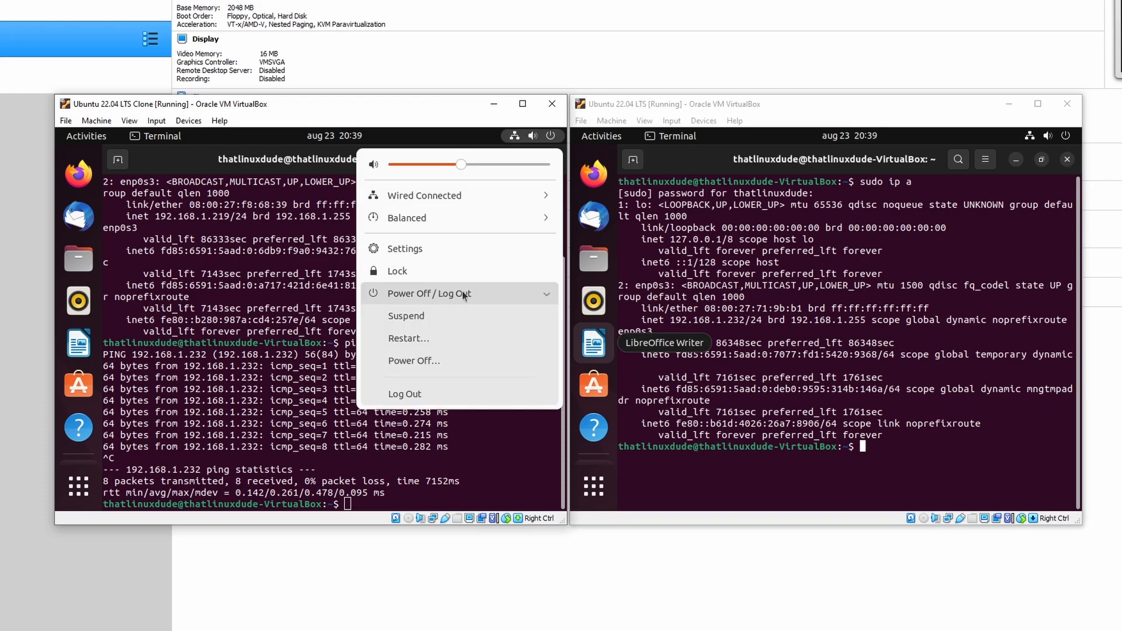
pyautogui.click(441, 360)
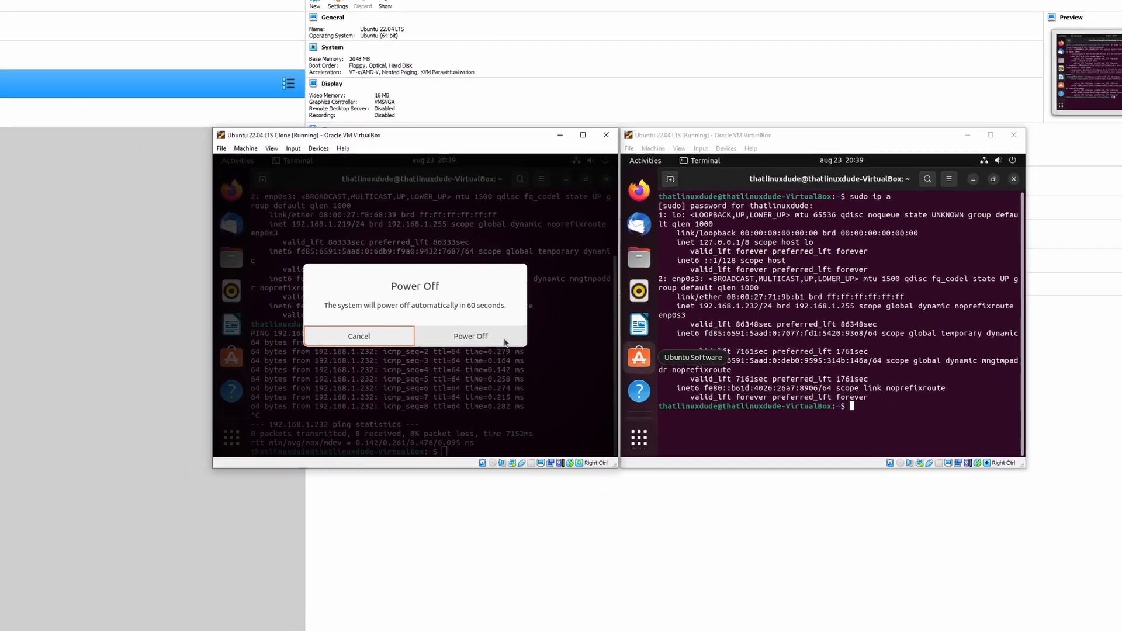
pyautogui.click(442, 359)
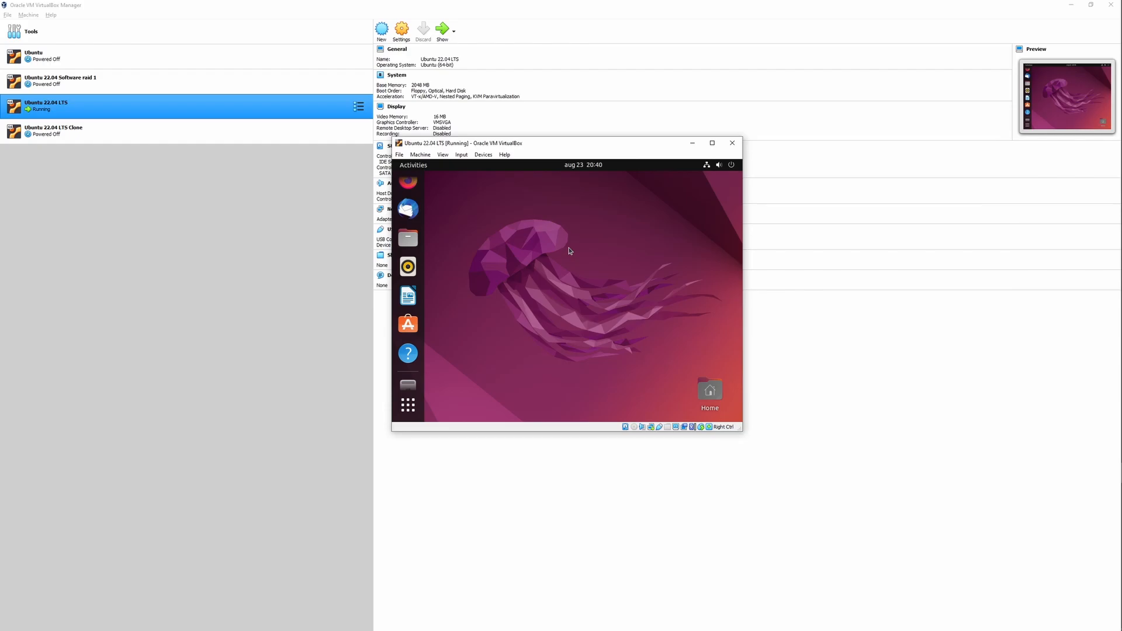
# - Open a terminal in the original Ubuntu 22.04 LTS machine and run sudo apt update with the account password
pyautogui.press('super')
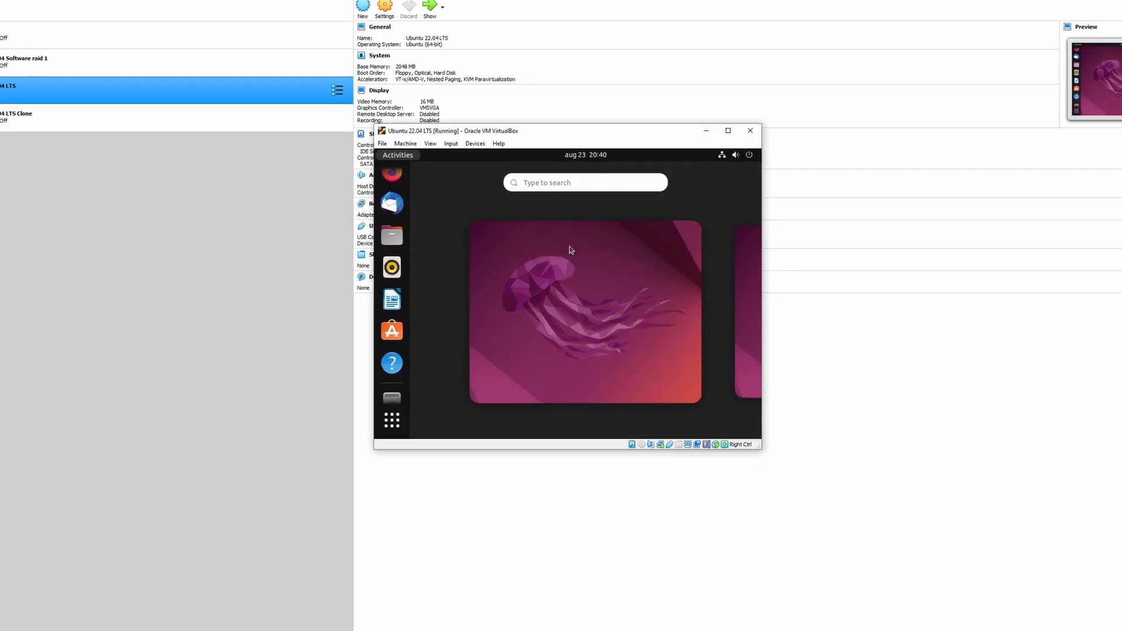
pyautogui.write('terminal')
pyautogui.press('Return')
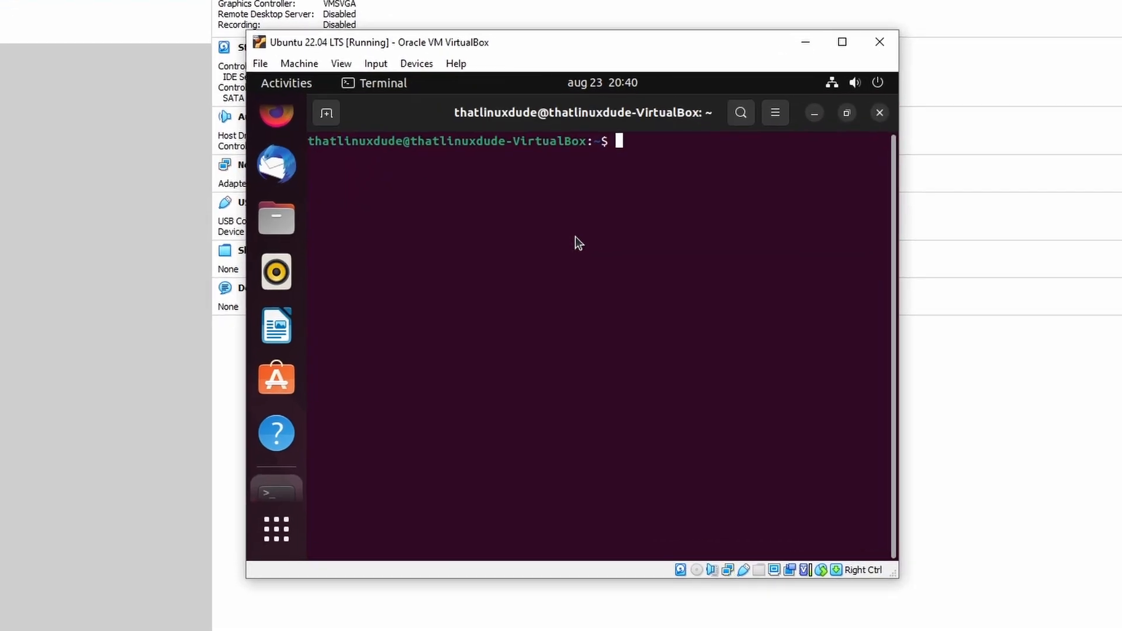
pyautogui.write('sudo apt update')
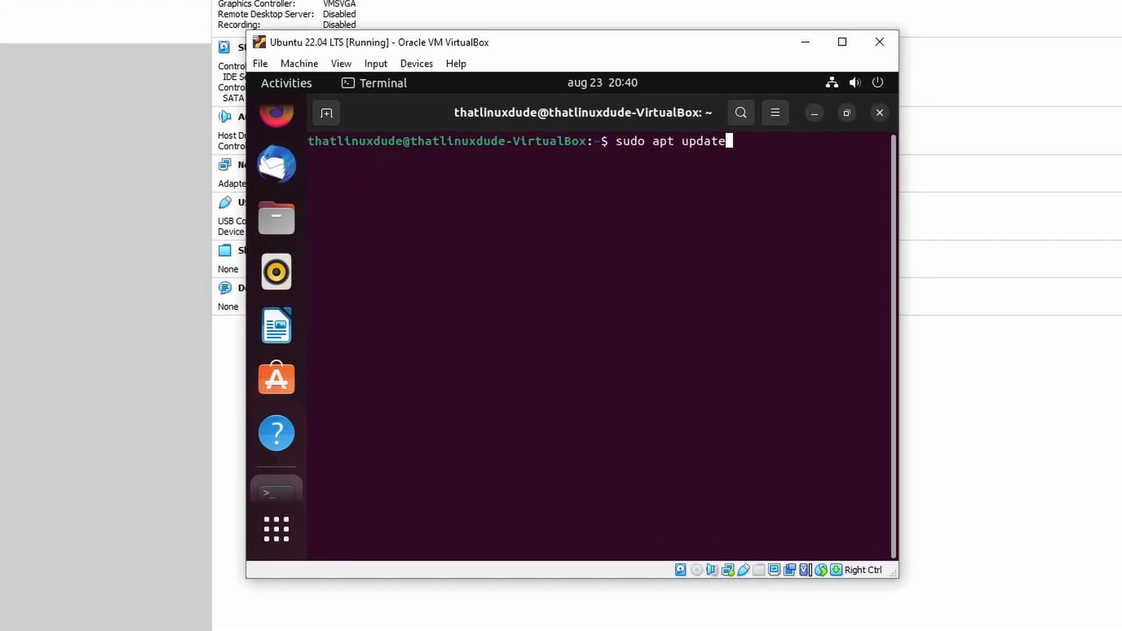
pyautogui.press('Return')
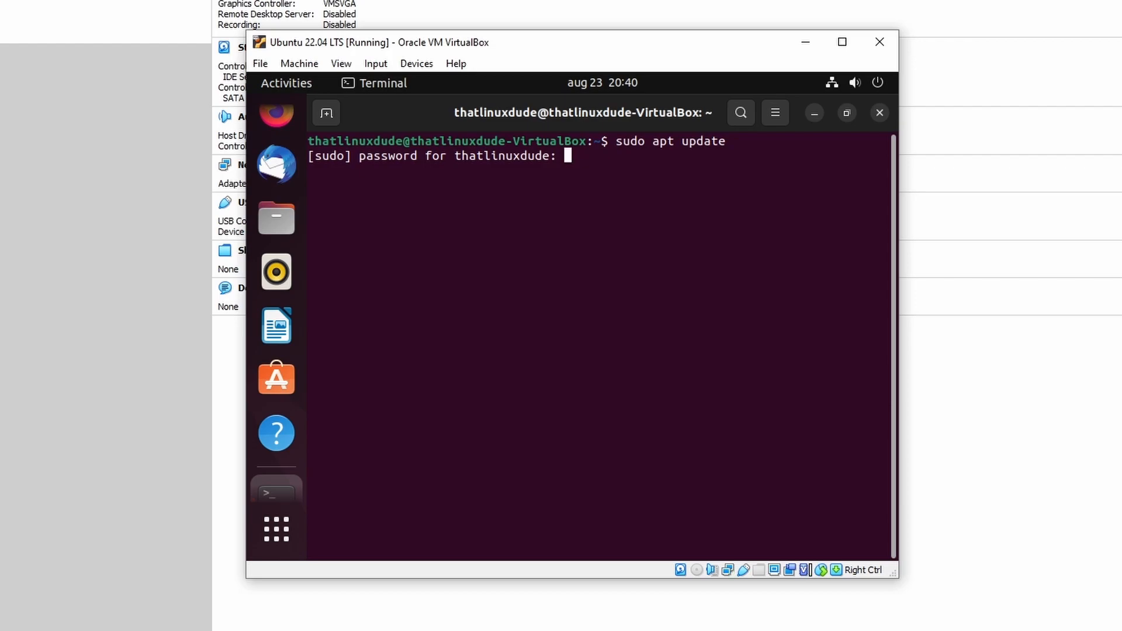
pyautogui.press('Return')
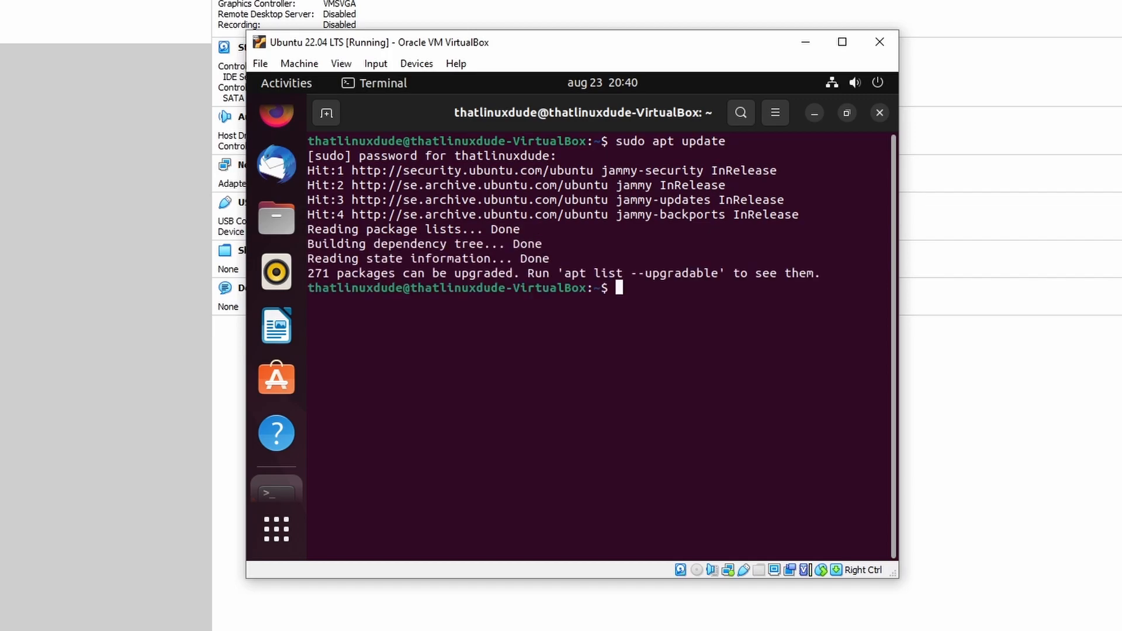
# - Run sudo apt install build-essential linux-headers-$(uname -r) dkms and accept the installation with y
pyautogui.write('sudo apt install')
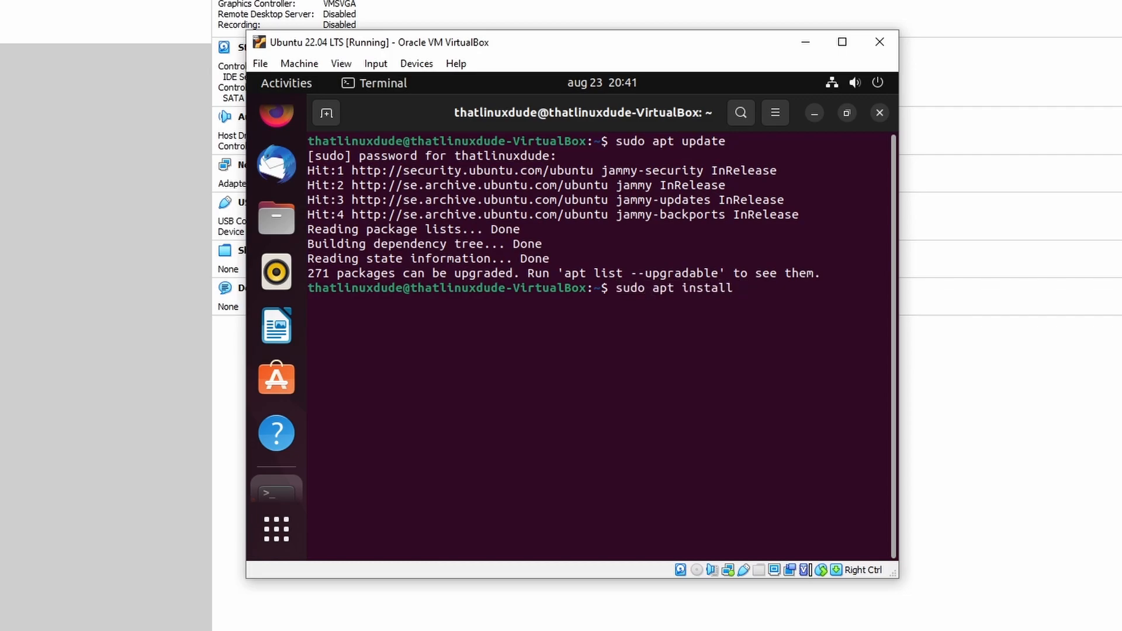
pyautogui.write(' build-essential li')
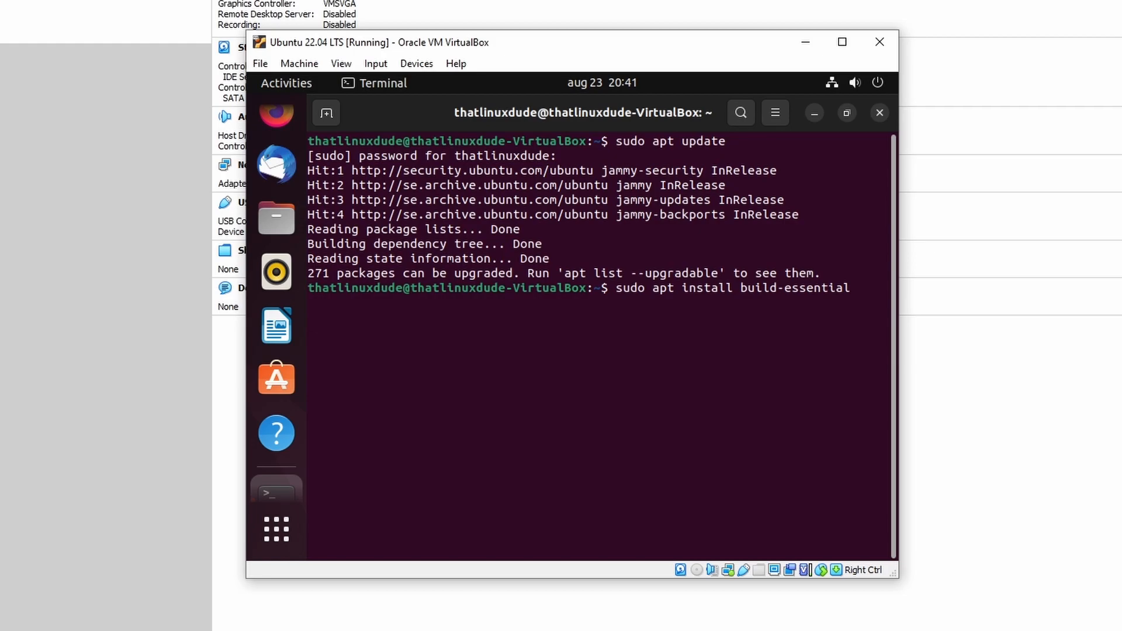
pyautogui.write('nux-hearders')
pyautogui.write('-')
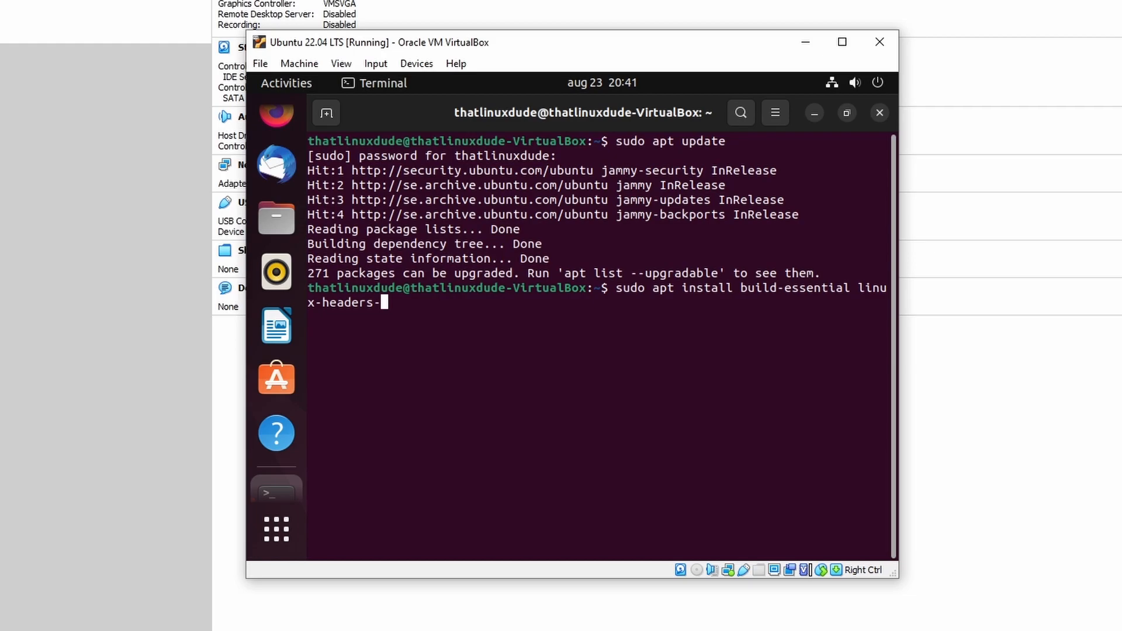
pyautogui.write('$()')
pyautogui.press('Left')
pyautogui.write('uname -r')
pyautogui.press('Right')
pyautogui.write('dkms')
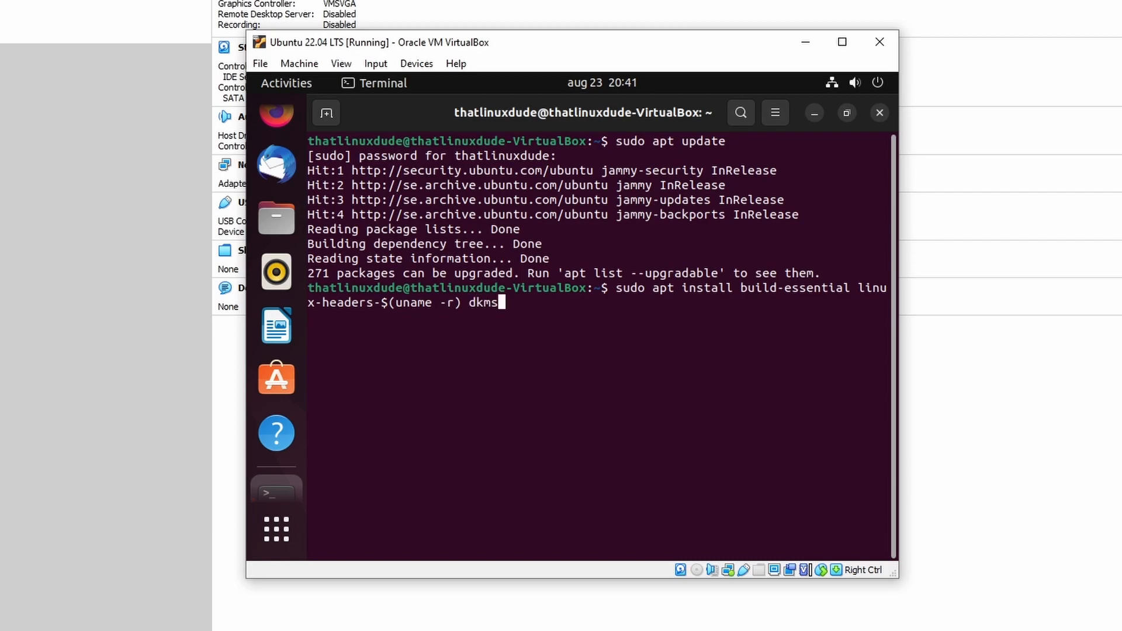
pyautogui.press('Return')
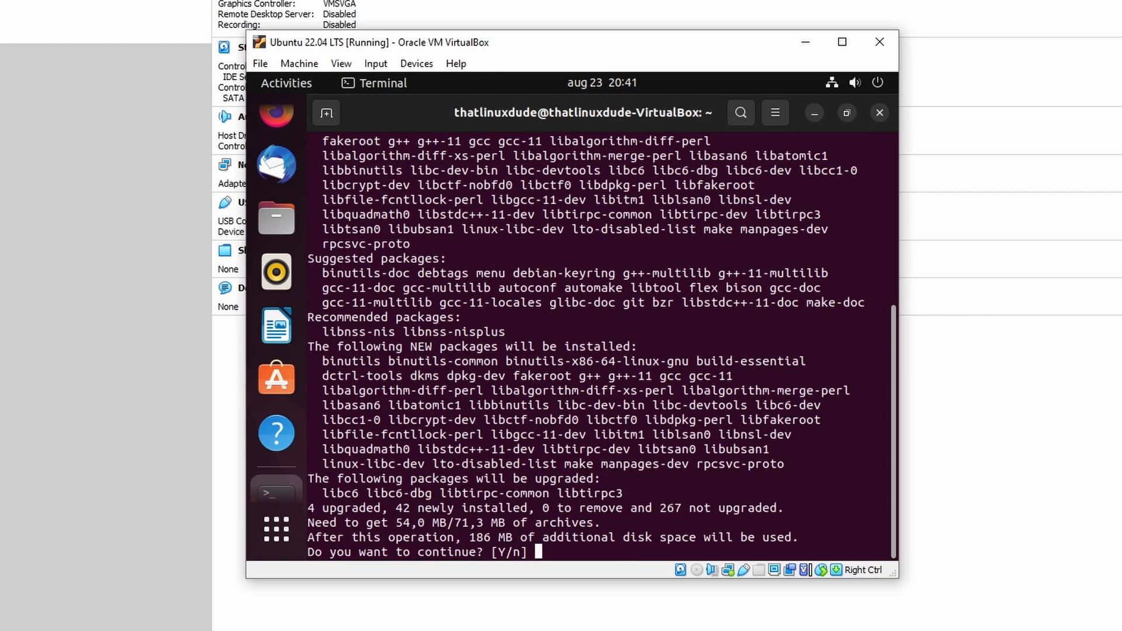
pyautogui.write('y')
pyautogui.press('Return')
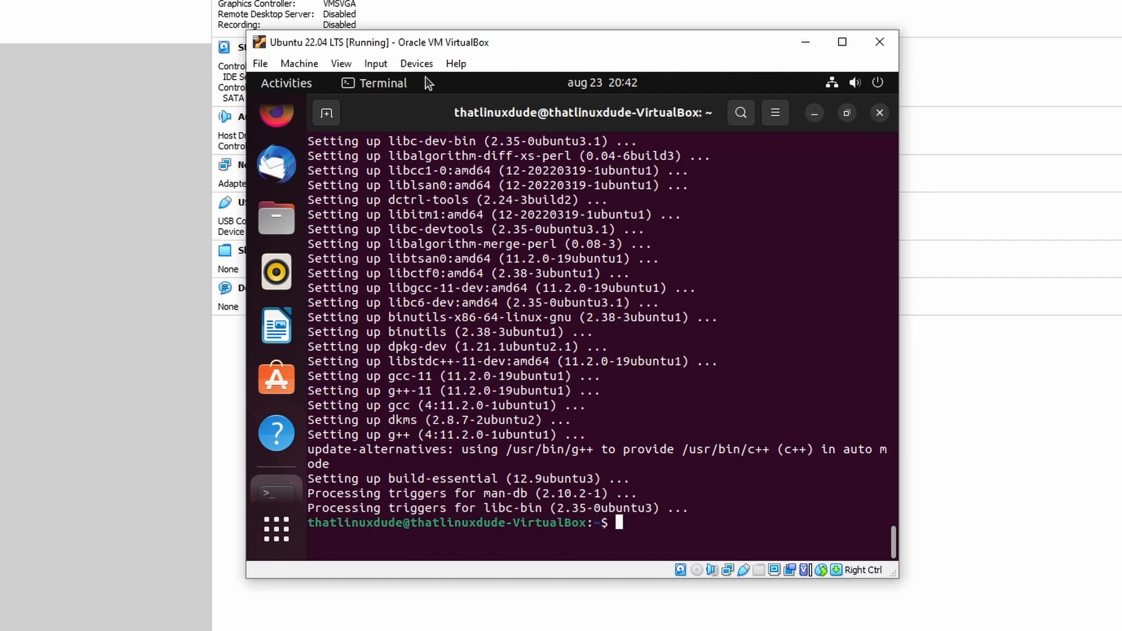
# - Insert the Guest Additions CD image into the running machine and open the VBox_GAs_6.1.36 disc
pyautogui.click(376, 65)
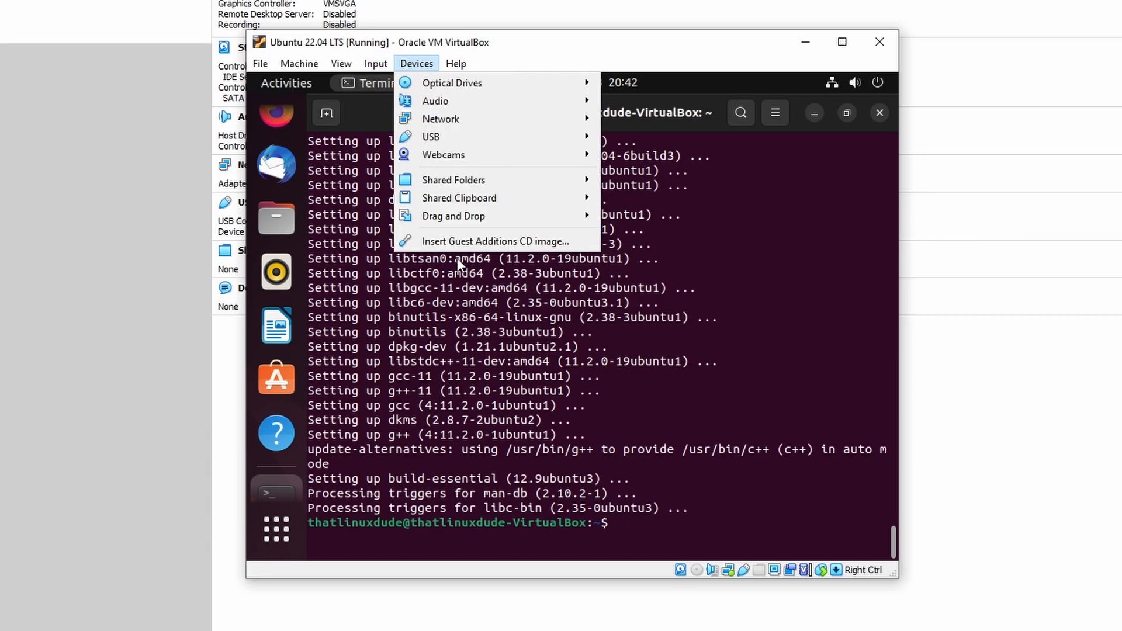
pyautogui.click(488, 243)
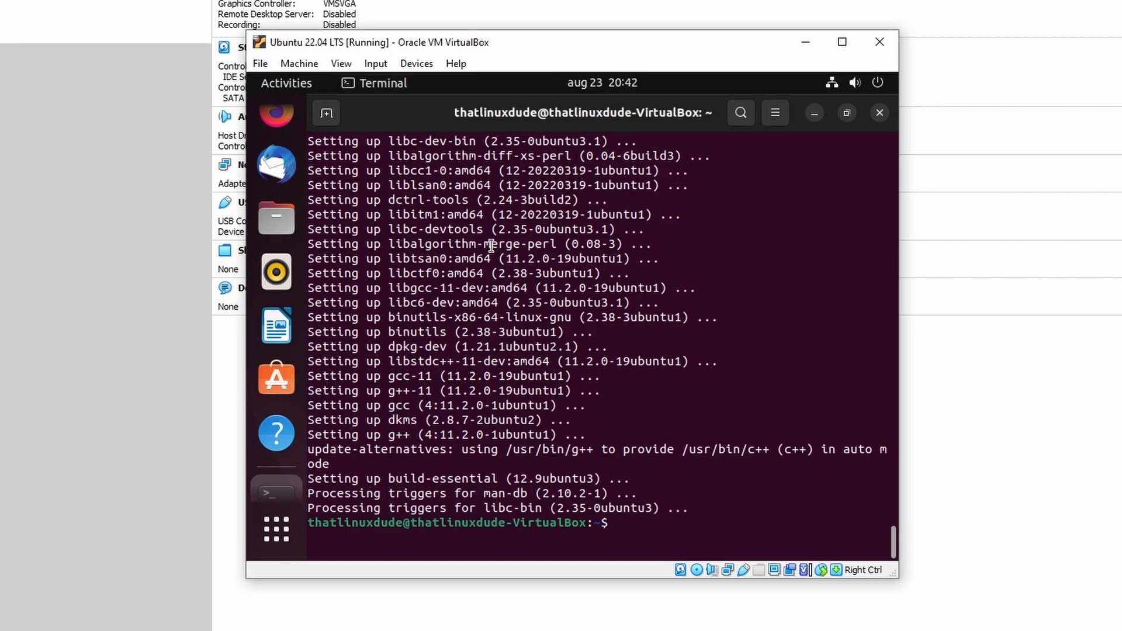
pyautogui.click(878, 114)
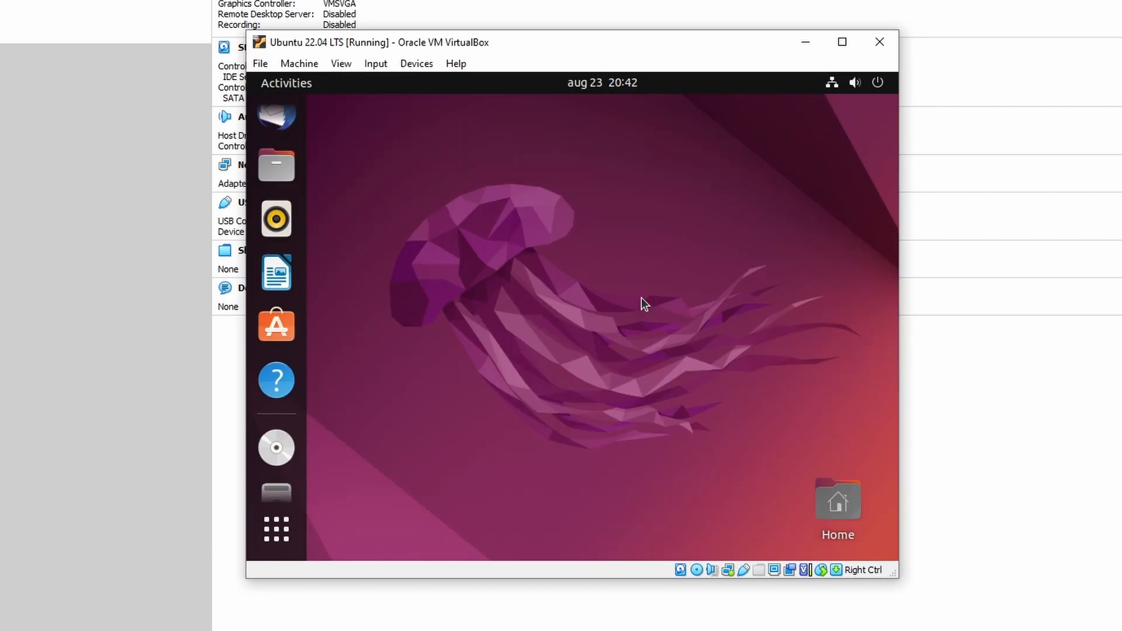
pyautogui.click(276, 428)
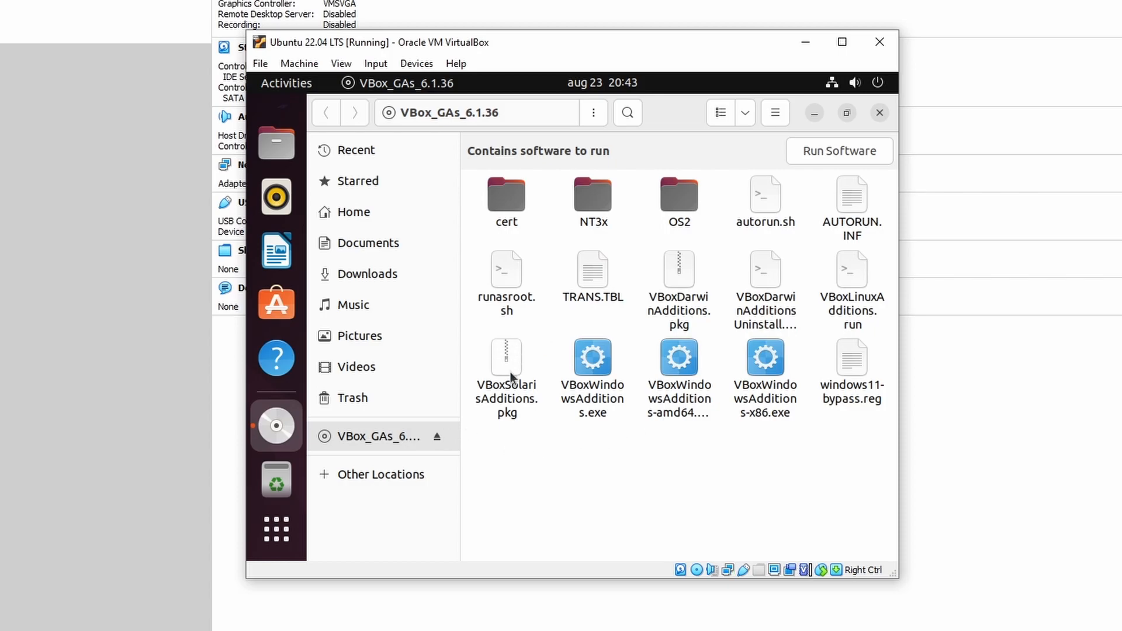
# - Open a terminal in the VBox_GAs_6.1.36 disc folder and list its files with ls
pyautogui.rightClick(584, 460)
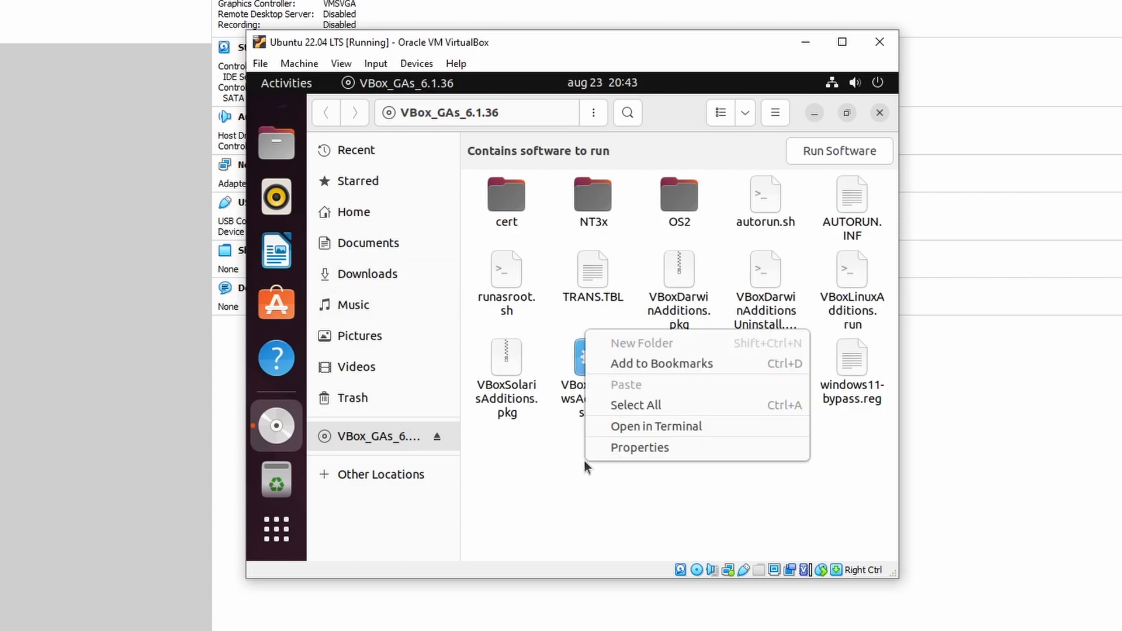
pyautogui.click(630, 431)
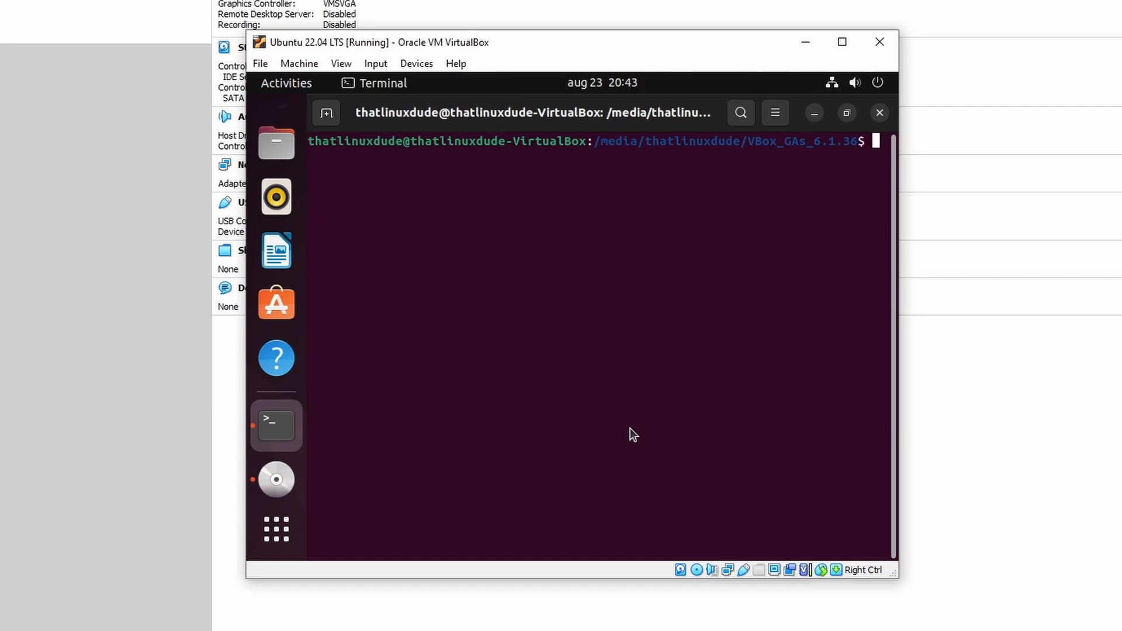
pyautogui.write('ls')
pyautogui.press('Return')
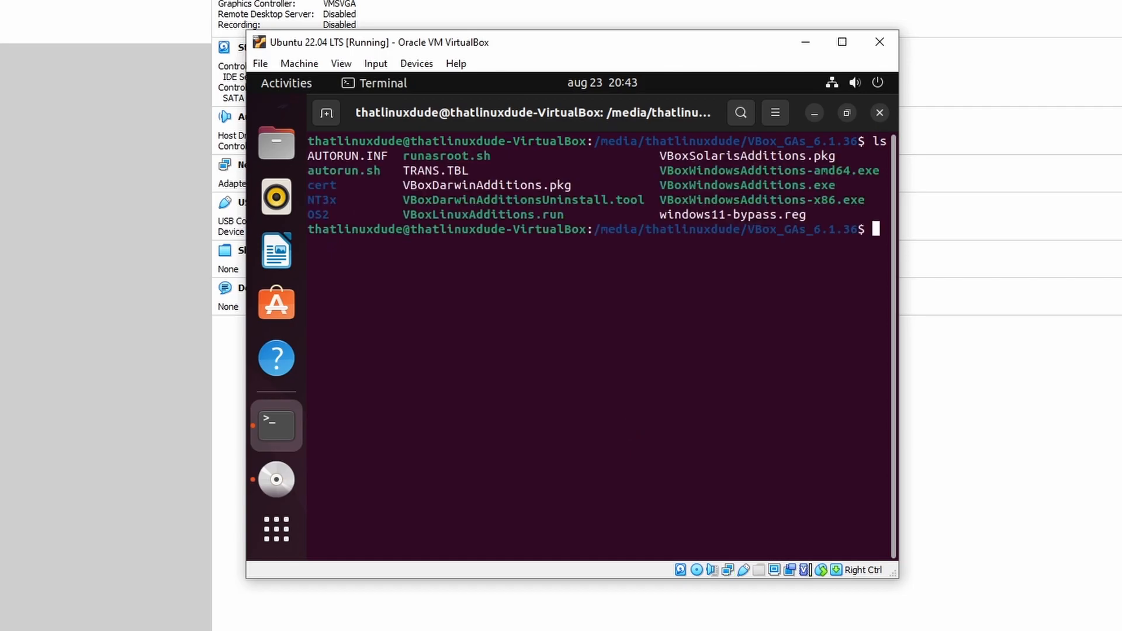
# - Run ./autorun.sh from the disc to install the Guest Additions, authenticating with the account password
pyautogui.write('./')
pyautogui.press('BackSpace')
pyautogui.press('BackSpace')
pyautogui.write('./auto')
pyautogui.press('Tab')
pyautogui.press('Return')
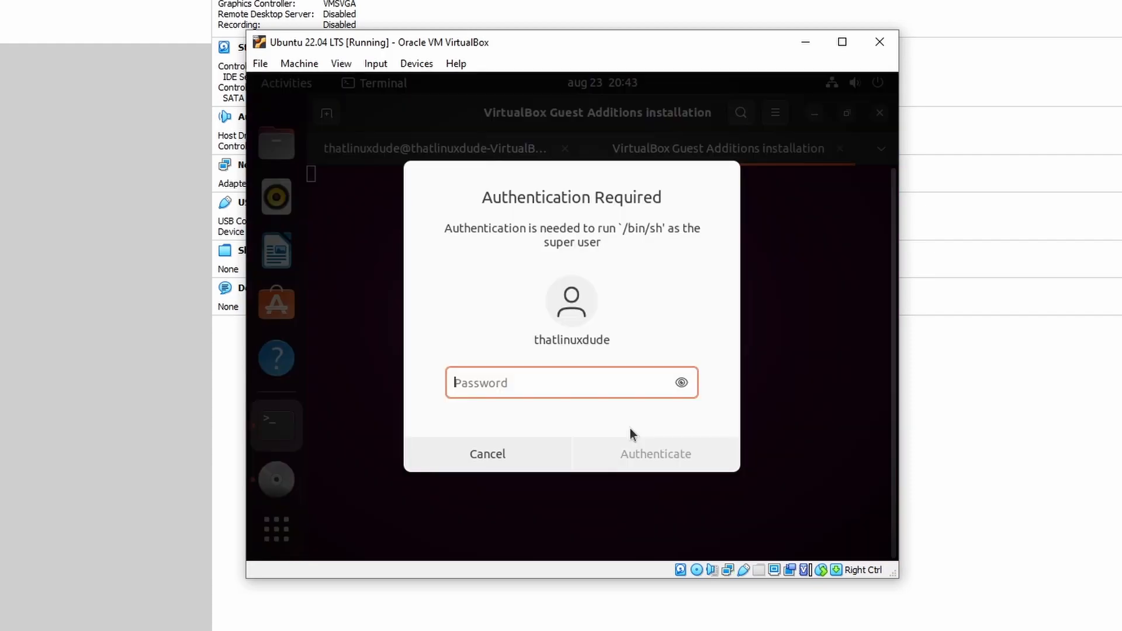
pyautogui.write('***********')
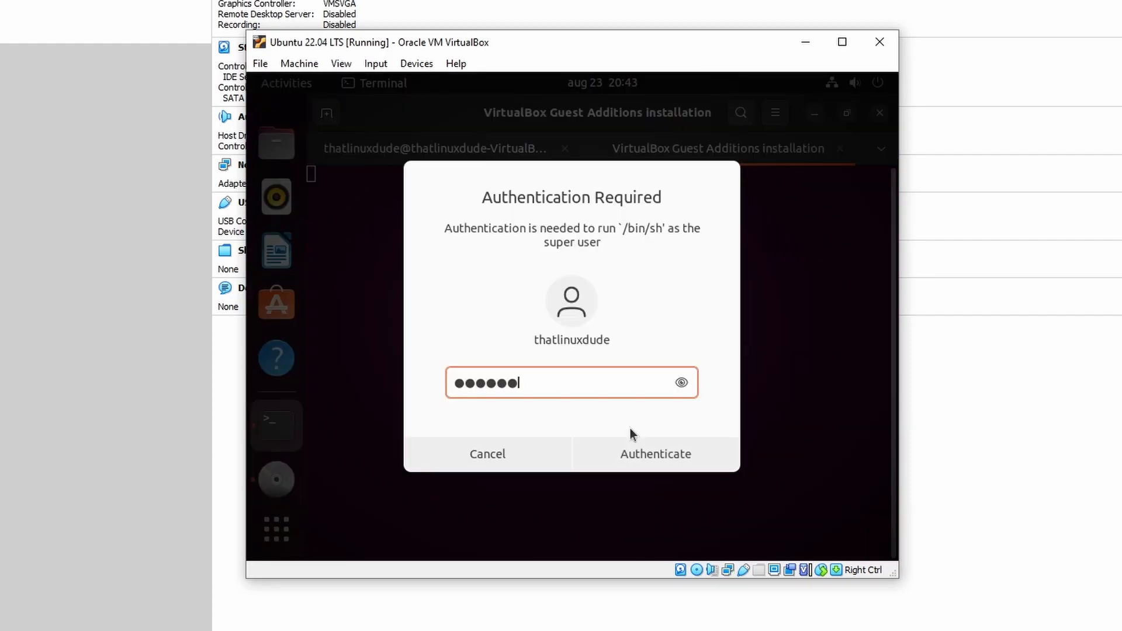
pyautogui.press('Return')
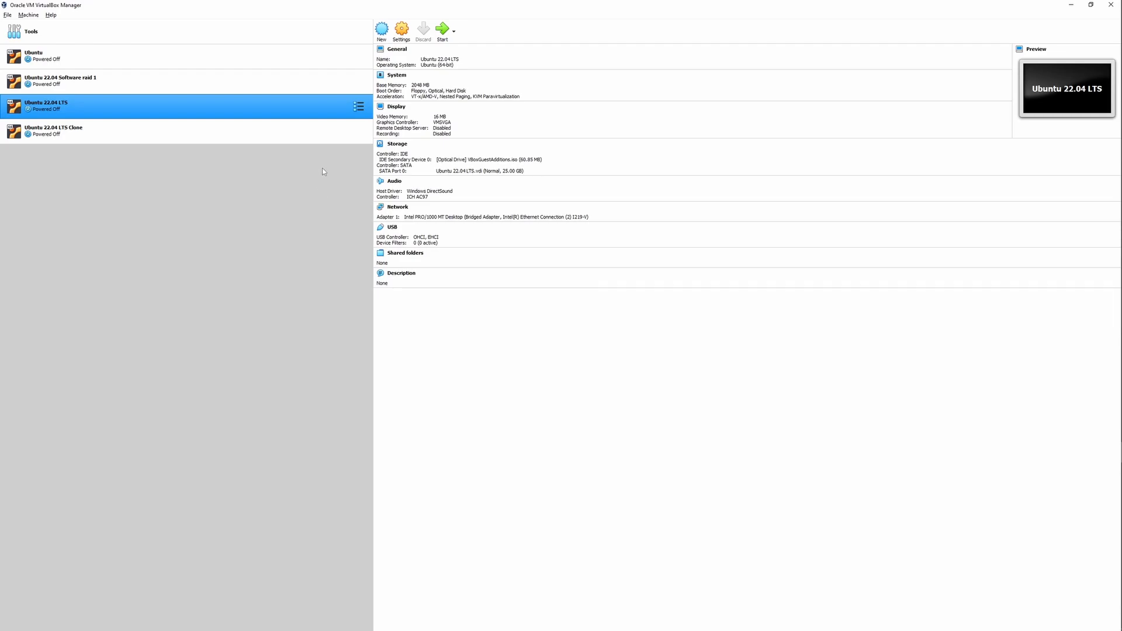
# - Set the video memory of the powered-off Ubuntu 22.04 LTS machine to 64 MB in its display settings
pyautogui.click(401, 32)
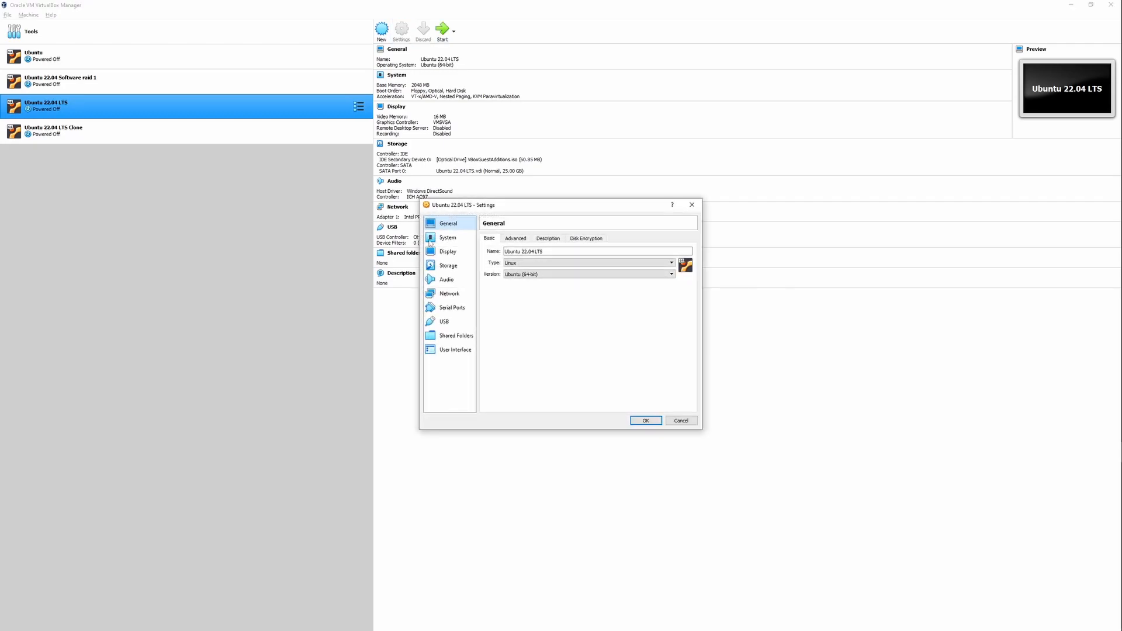
pyautogui.click(456, 253)
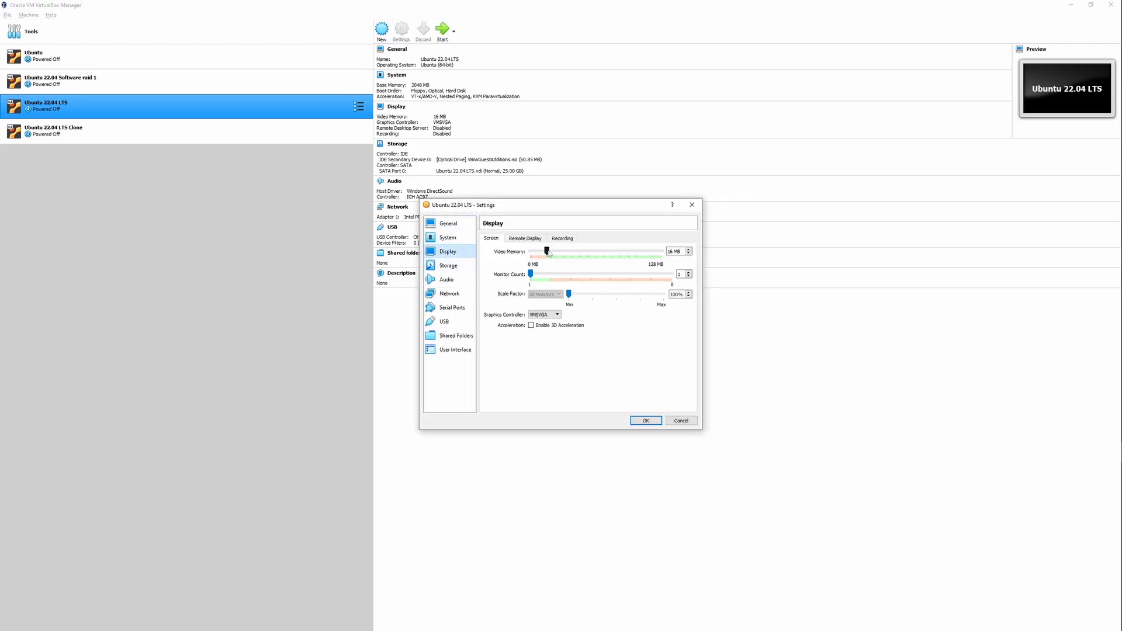
pyautogui.moveTo(549, 251); pyautogui.dragTo(596, 252)
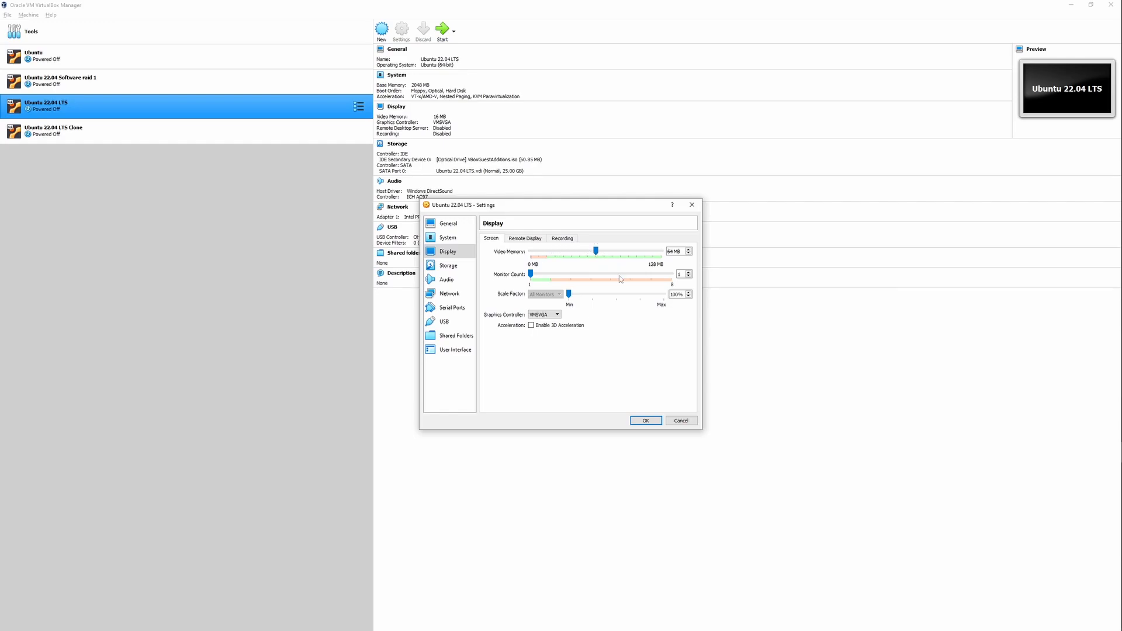
pyautogui.click(648, 422)
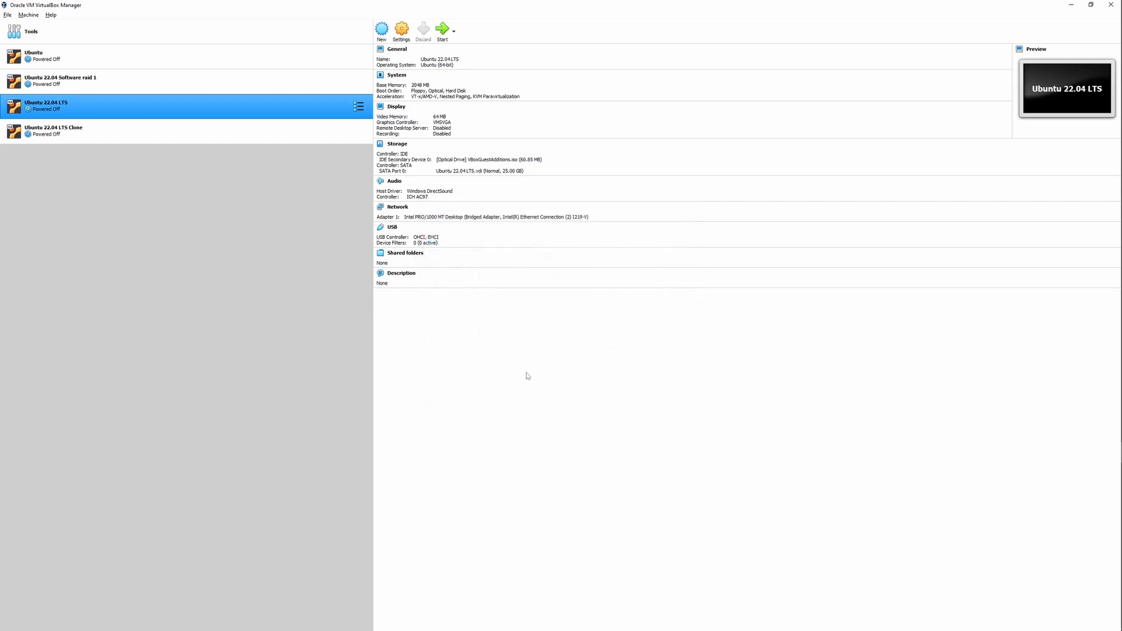
# - Start Ubuntu 22.04 LTS, log in with the account password and maximize the machine's window
pyautogui.click(442, 29)
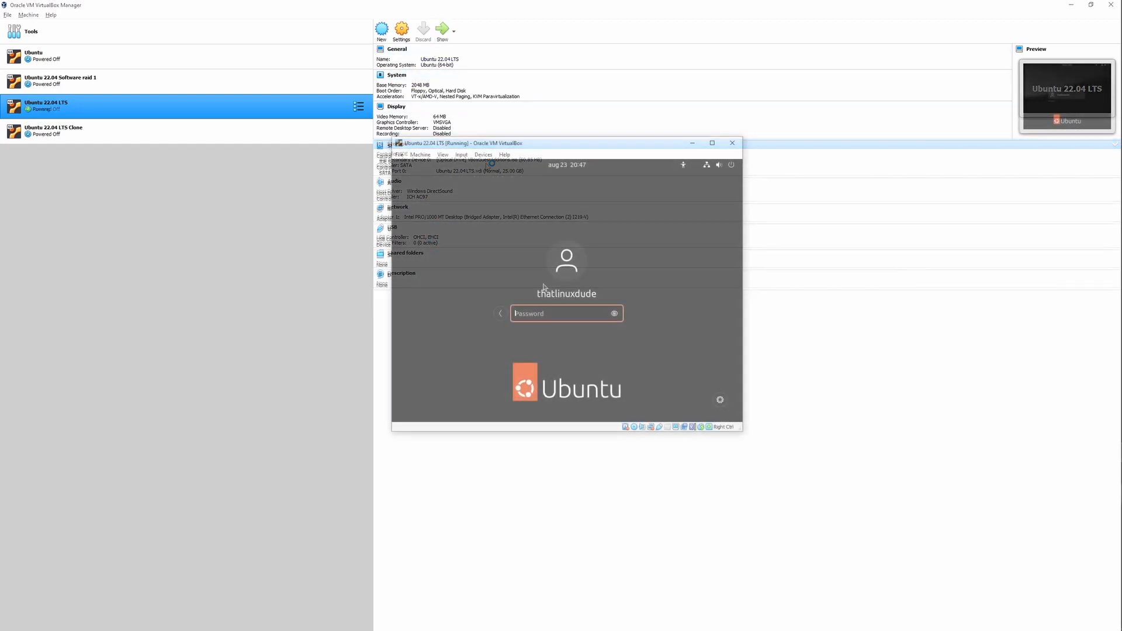
pyautogui.write('**********')
pyautogui.press('Return')
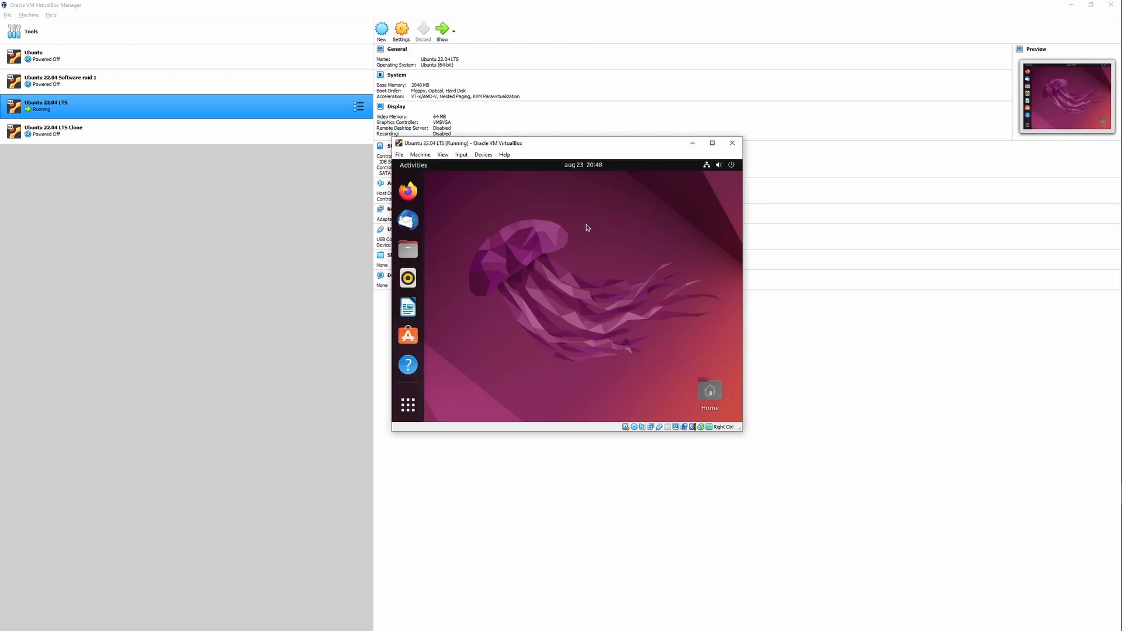
pyautogui.doubleClick(542, 146)
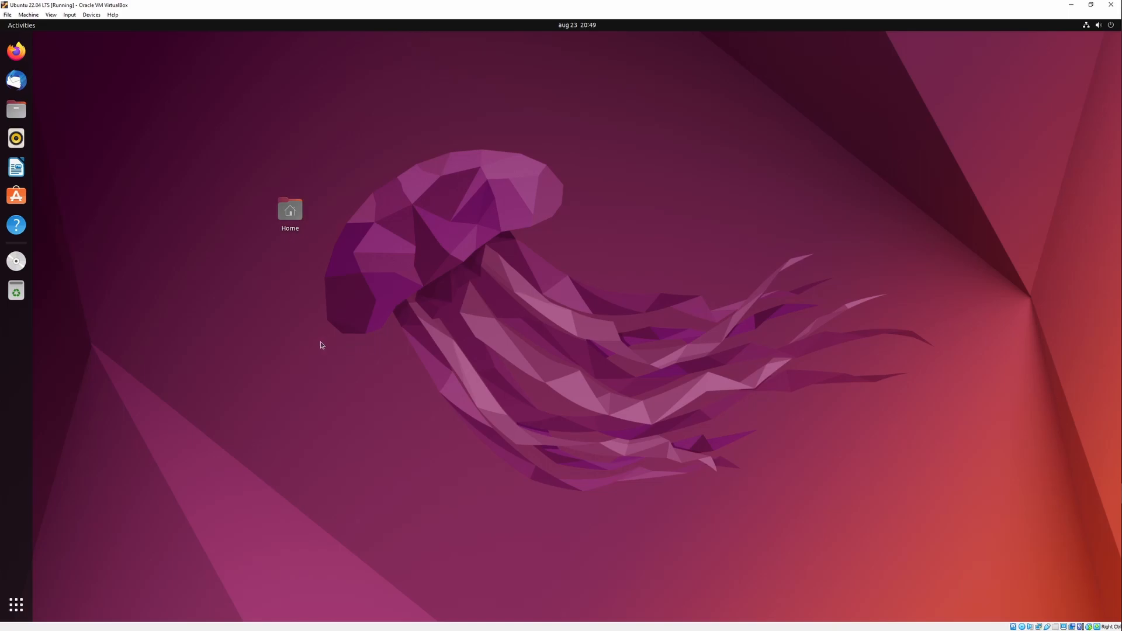
# - Open the Home folder from the Ubuntu desktop and create a new folder named Test folder in it
pyautogui.doubleClick(288, 217)
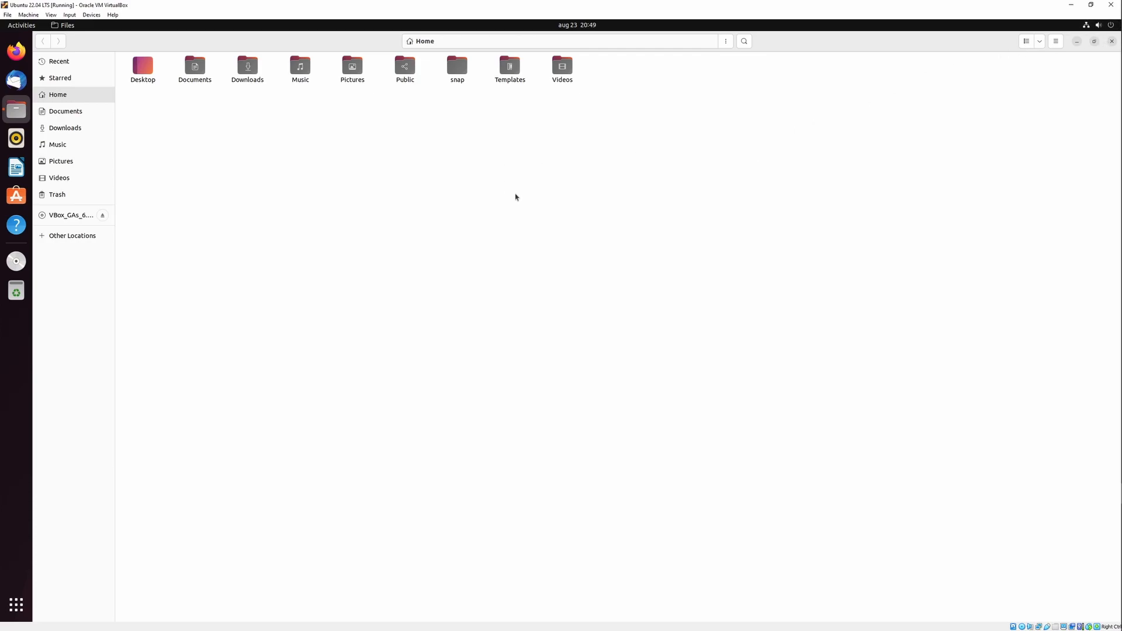
pyautogui.rightClick(478, 179)
pyautogui.click(514, 184)
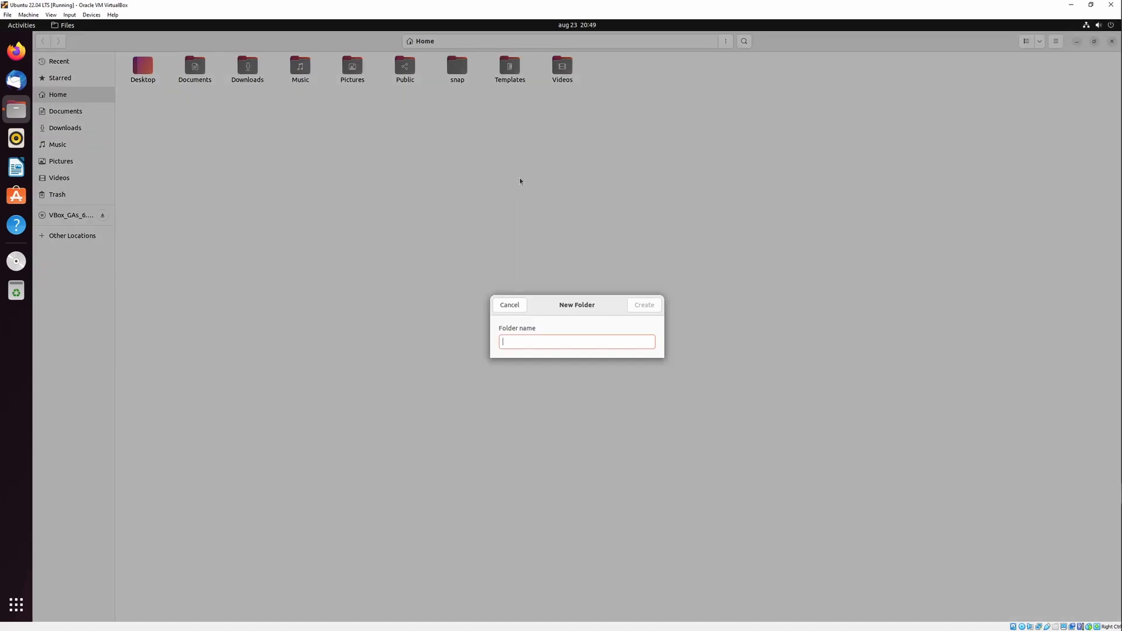
pyautogui.write('Test ')
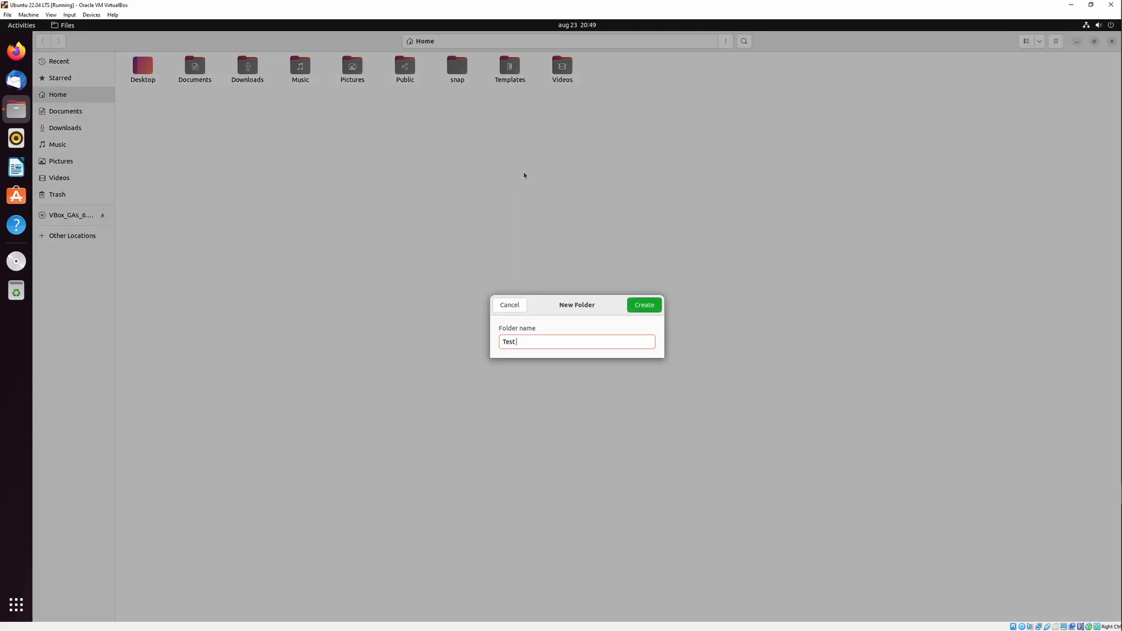
pyautogui.write('folder')
pyautogui.press('Return')
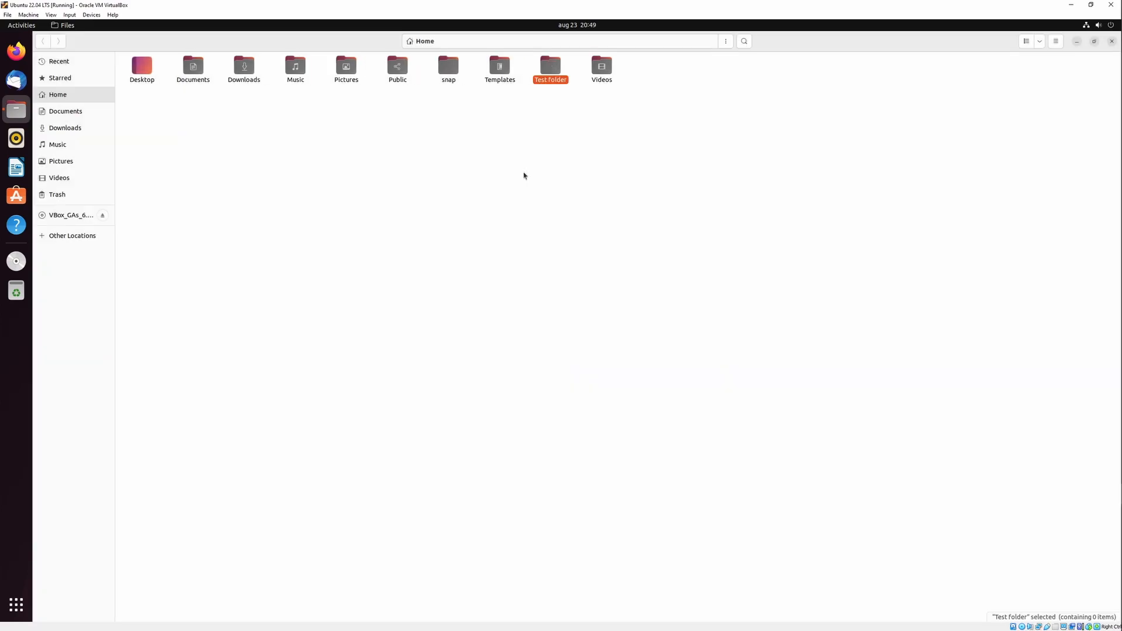
# - Take a snapshot of the running Ubuntu 22.04 LTS machine named Before folder removal
pyautogui.click(551, 138)
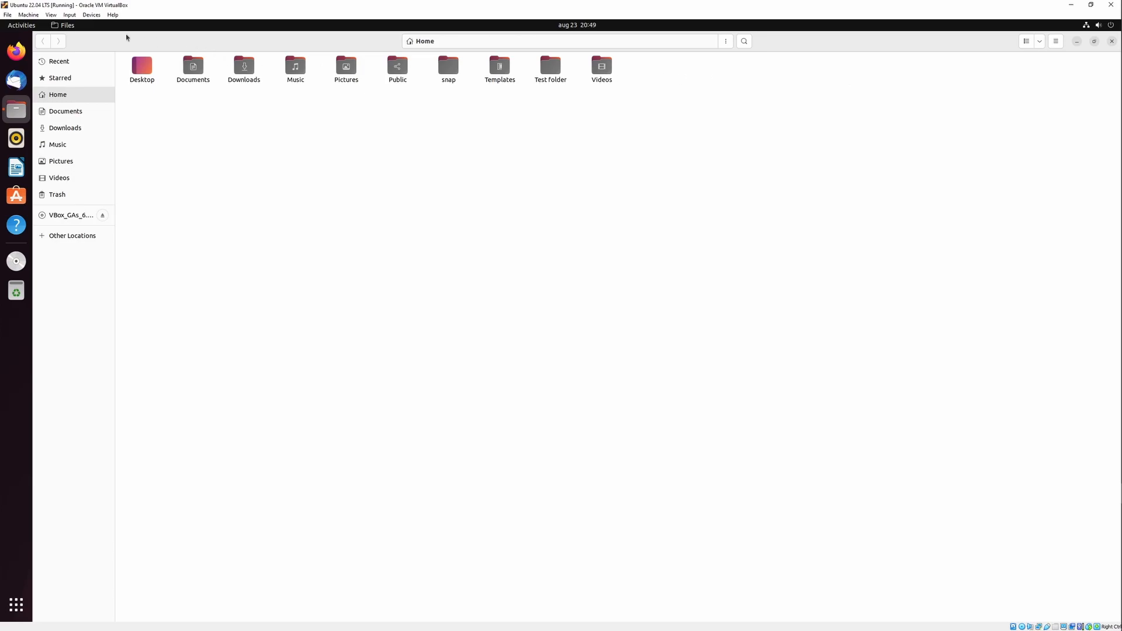
pyautogui.click(27, 15)
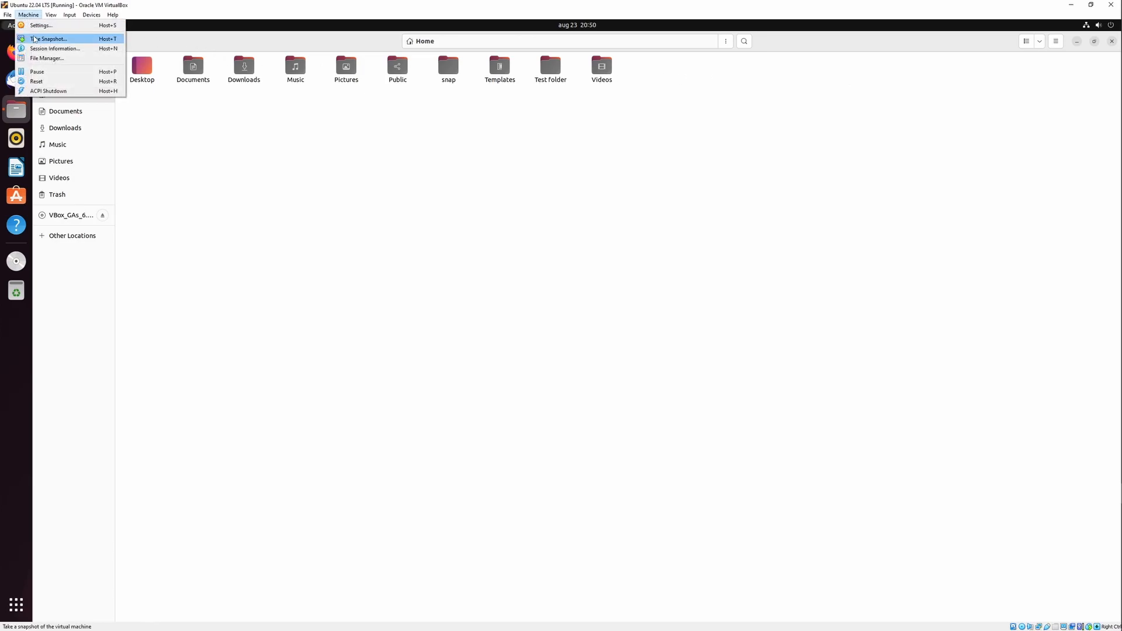
pyautogui.click(48, 38)
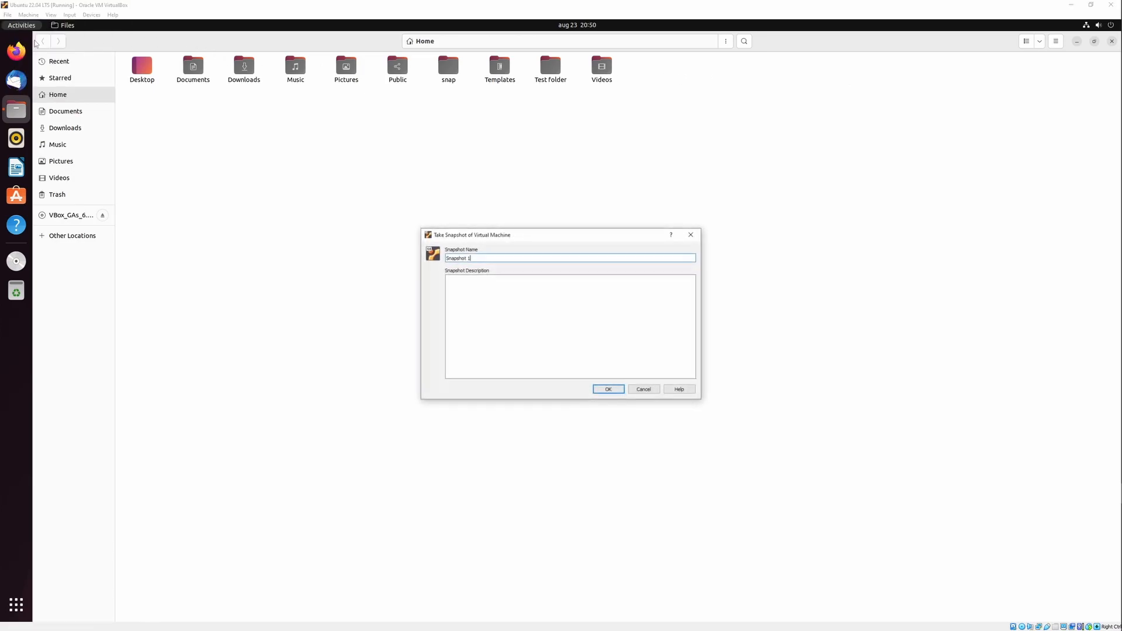
pyautogui.write('Before folder removal')
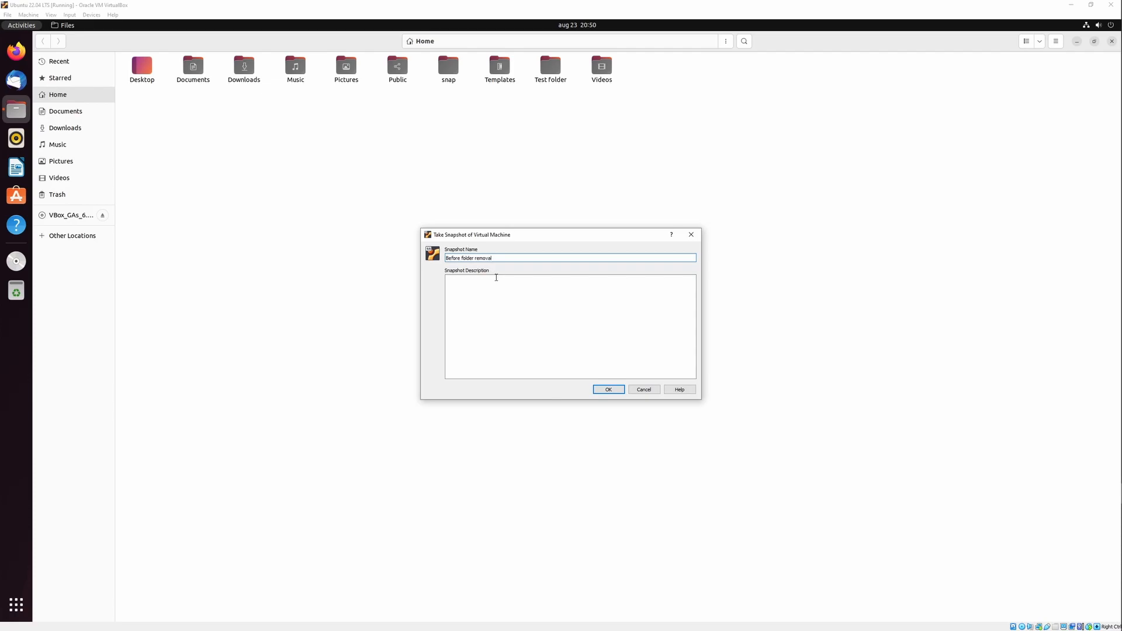
pyautogui.click(608, 389)
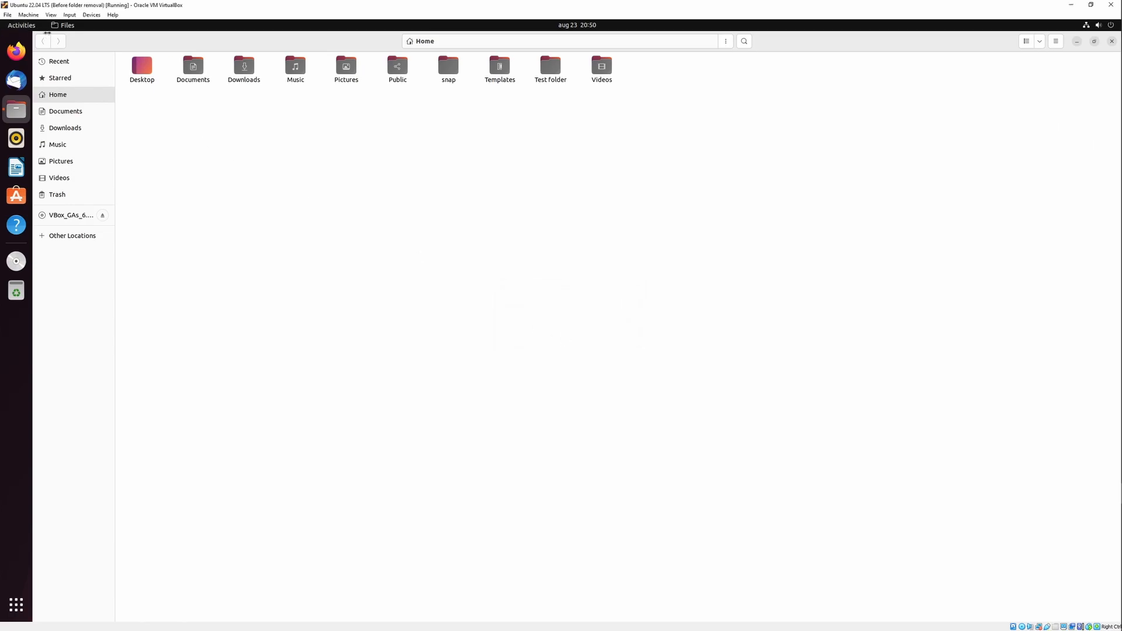
# - Delete Test folder from the guest's Home folder and dismiss the deletion notice
pyautogui.click(28, 15)
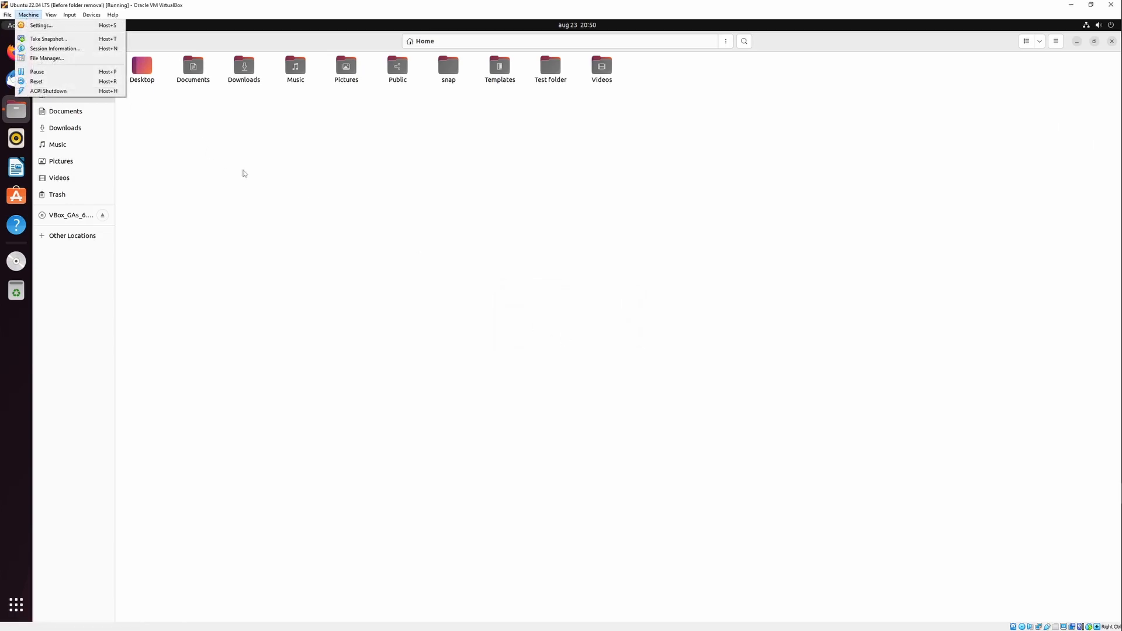
pyautogui.click(285, 188)
pyautogui.click(555, 73)
pyautogui.press('Delete')
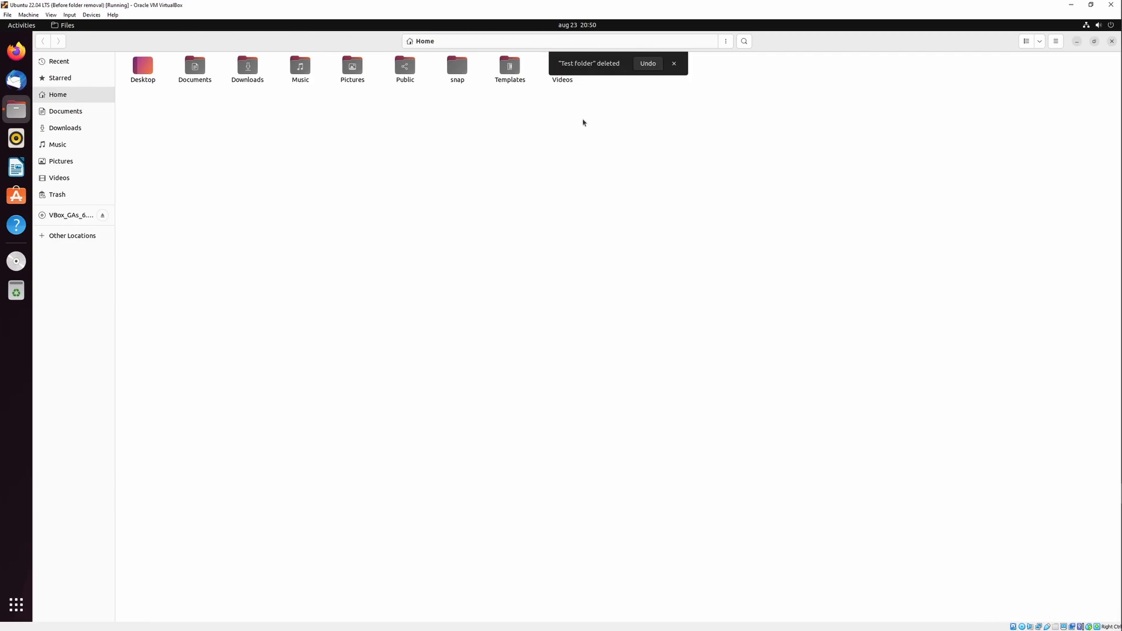
pyautogui.click(673, 65)
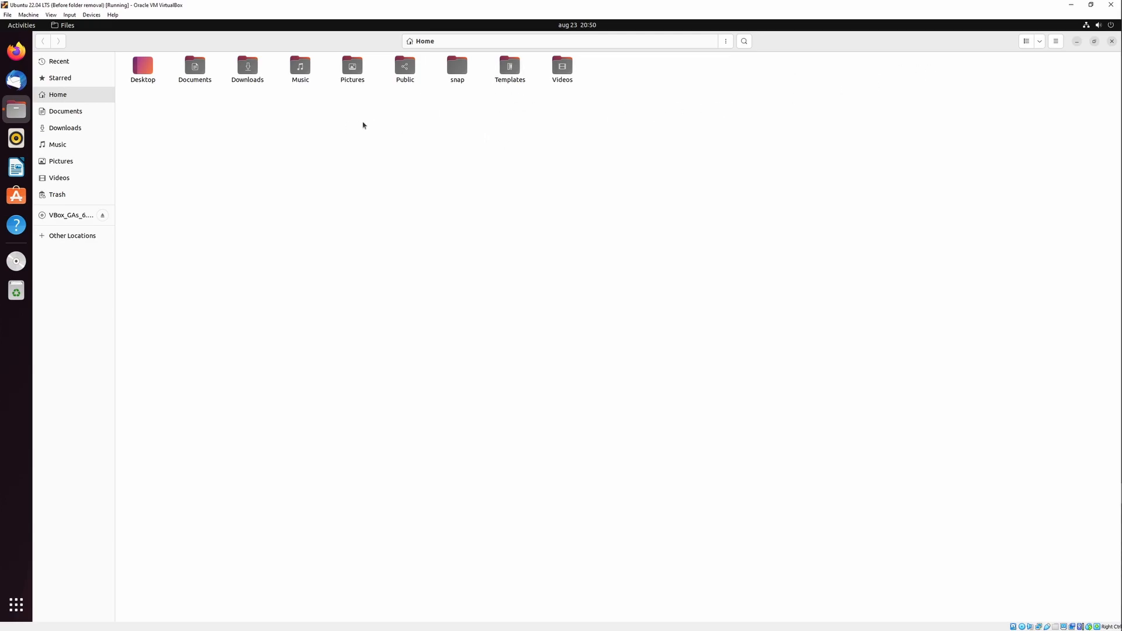
# - Power off the Ubuntu 22.04 LTS guest from within Ubuntu
pyautogui.click(26, 15)
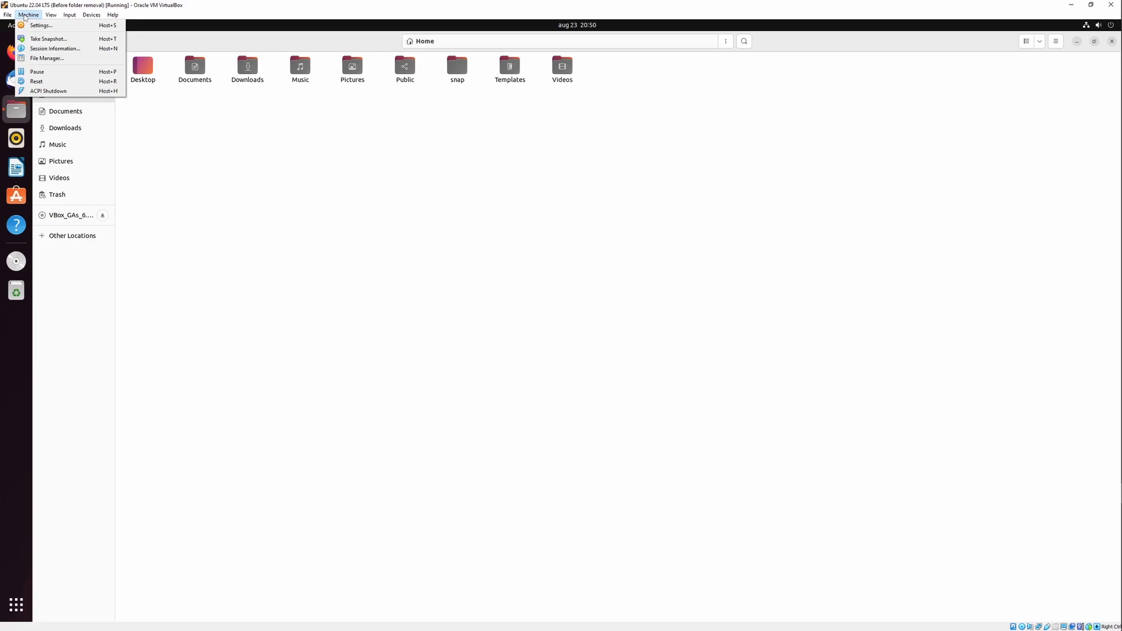
pyautogui.click(200, 112)
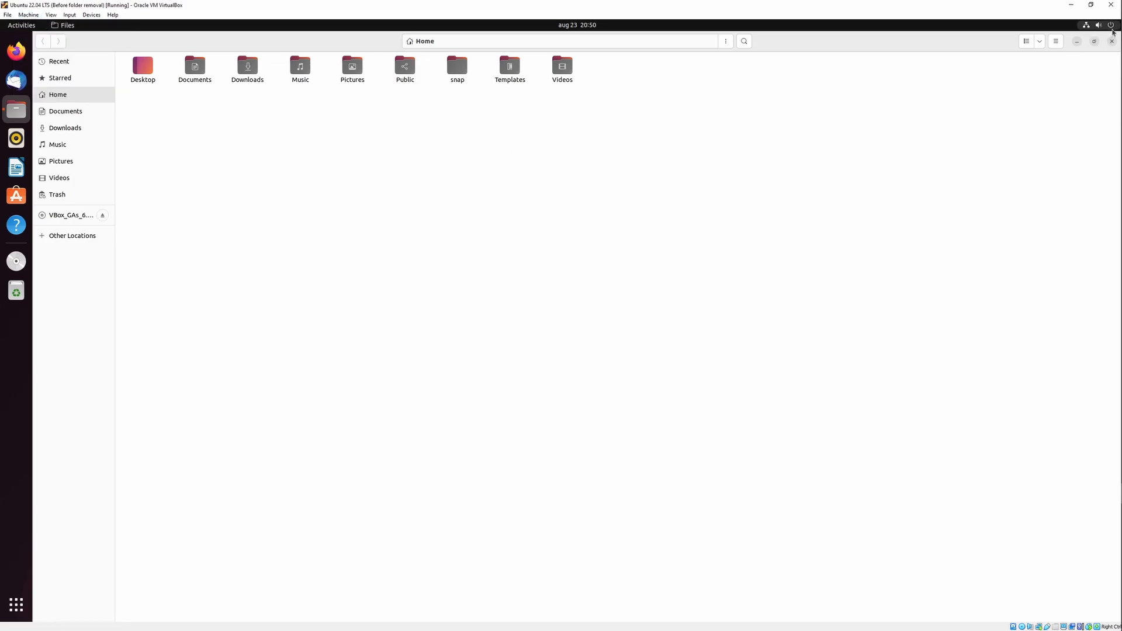
pyautogui.click(1098, 25)
pyautogui.click(1032, 133)
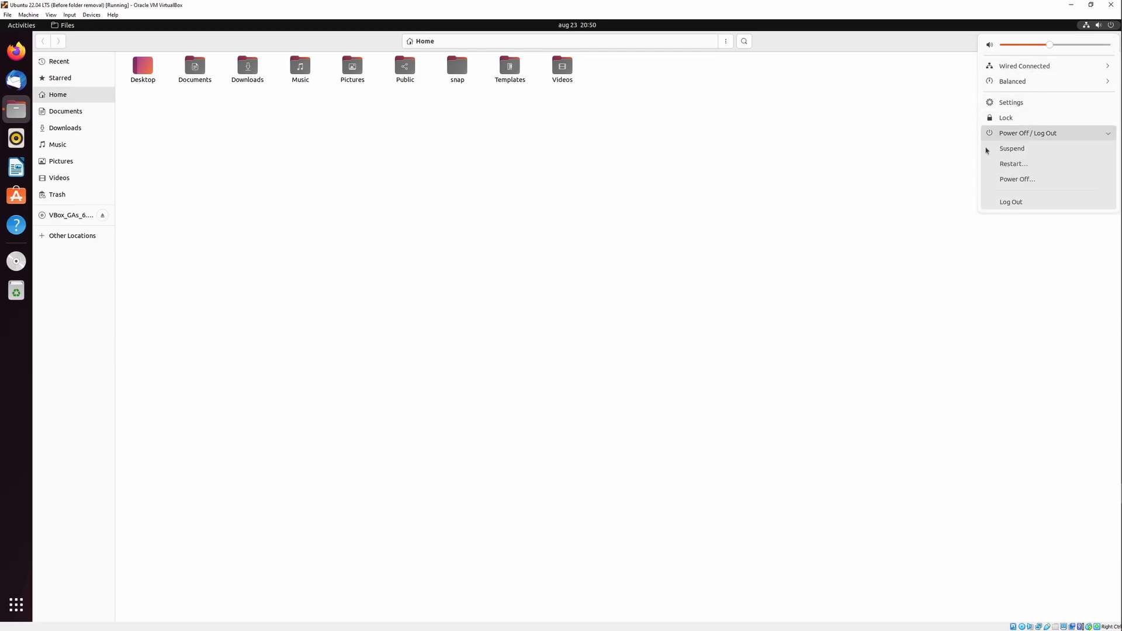
pyautogui.click(1015, 182)
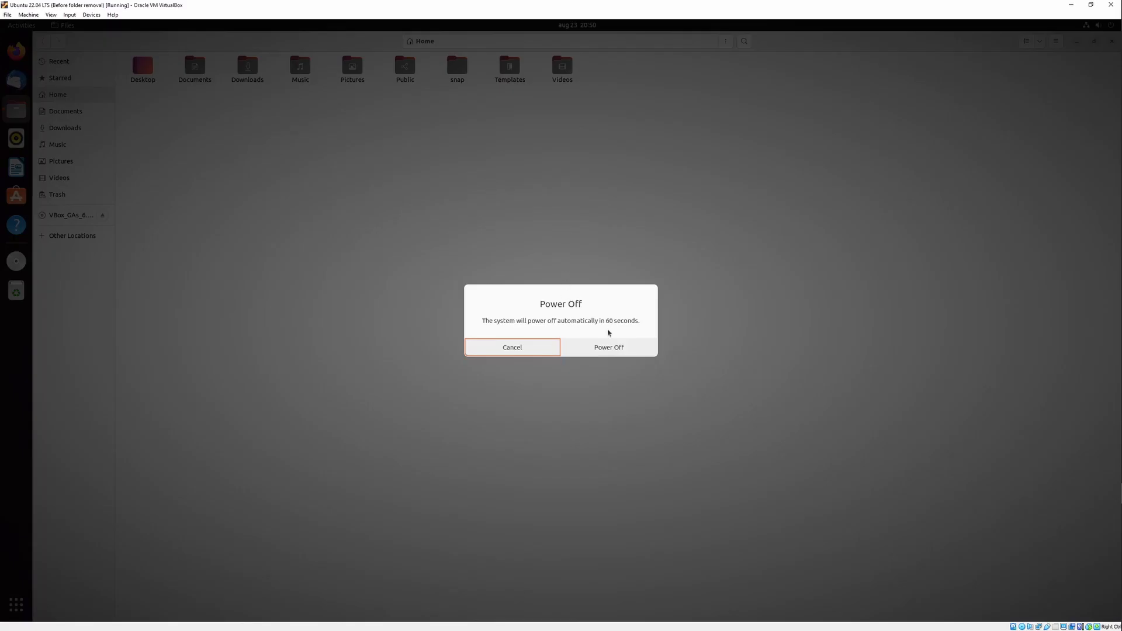
pyautogui.click(609, 346)
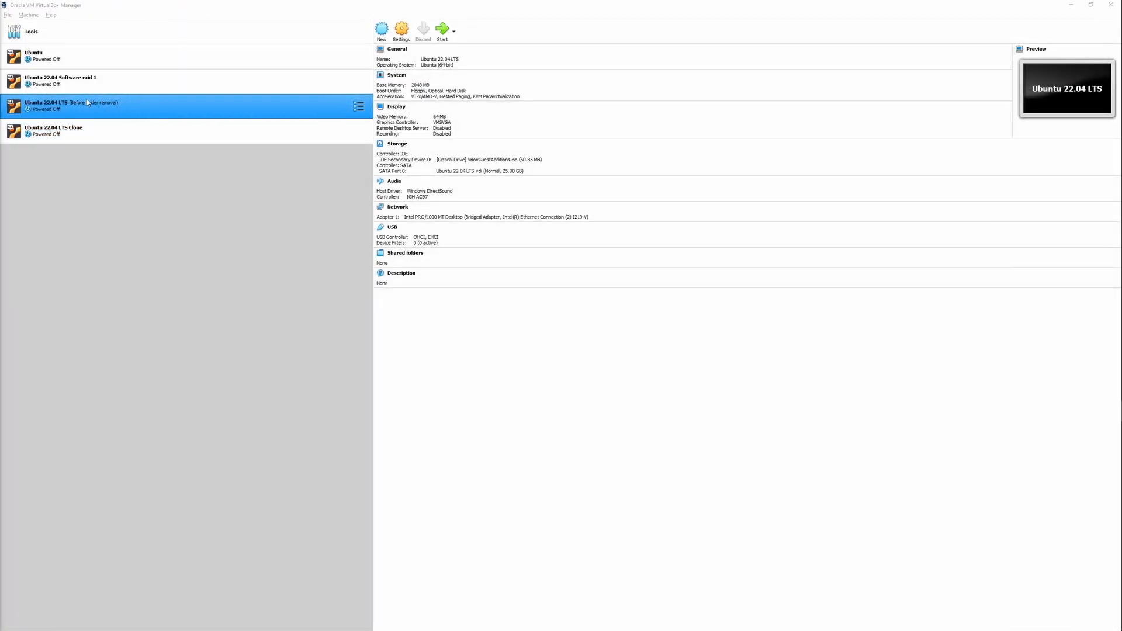
# - Open the snapshots list of the powered-off Ubuntu 22.04 LTS machine
pyautogui.rightClick(93, 102)
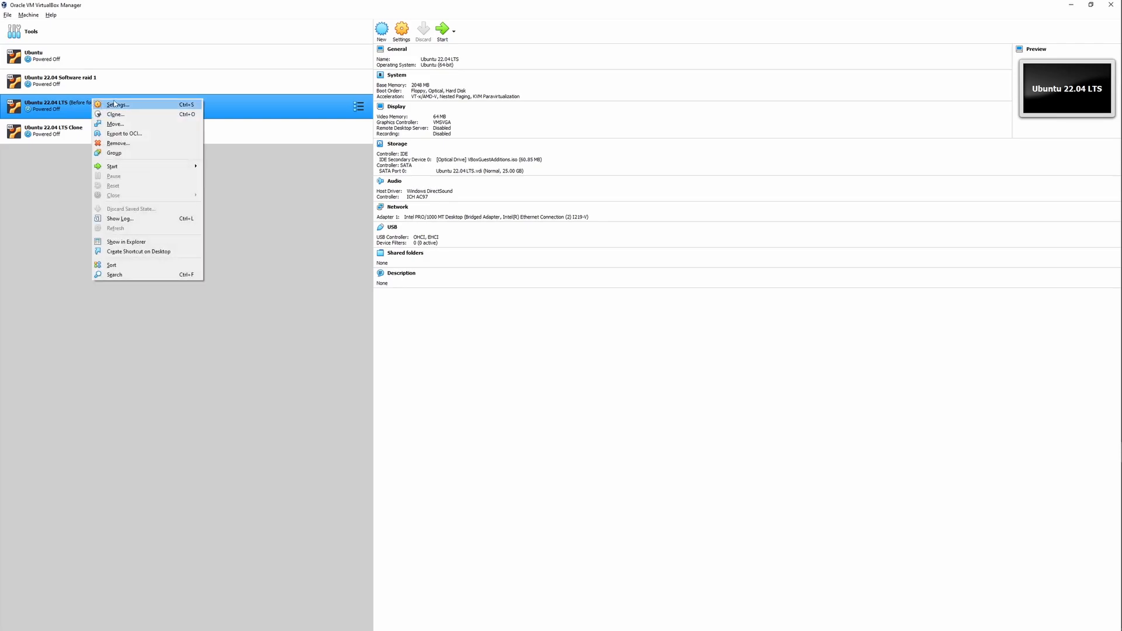
pyautogui.click(357, 108)
pyautogui.click(356, 109)
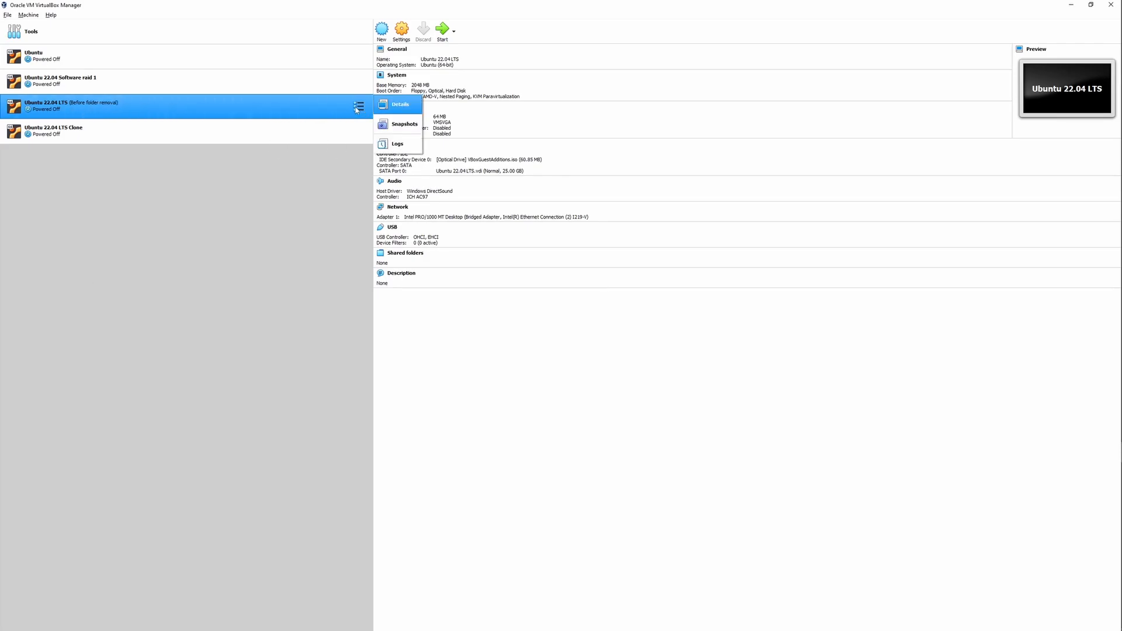
pyautogui.click(399, 124)
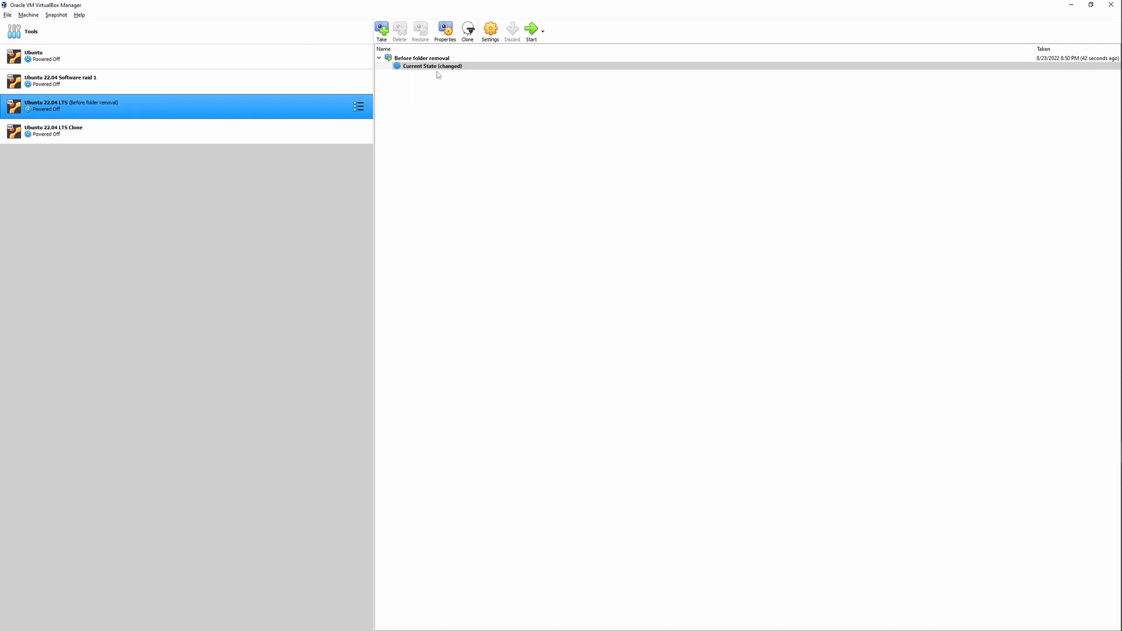
# - Restore the Before folder removal snapshot, first saving the current machine state as a snapshot named Folder removed
pyautogui.click(425, 58)
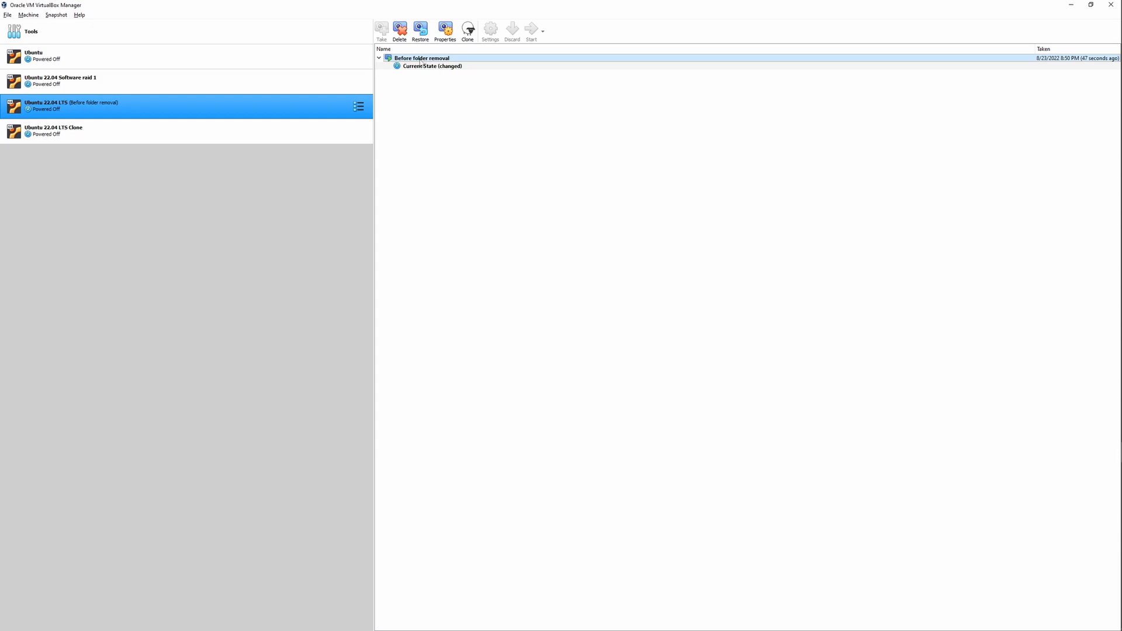
pyautogui.click(420, 29)
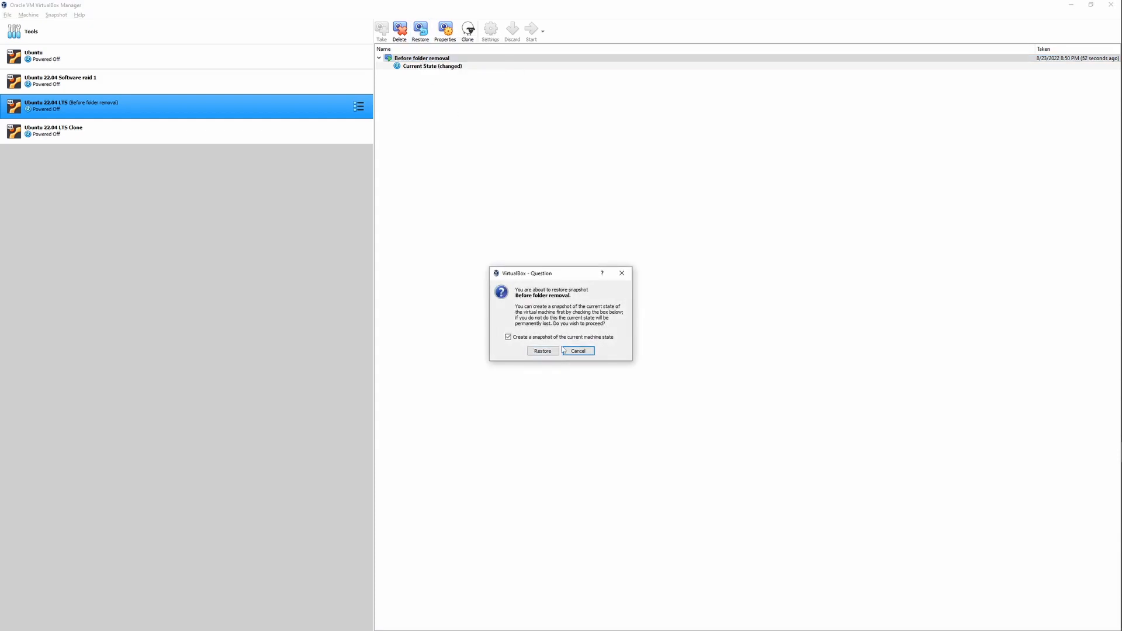
pyautogui.click(540, 351)
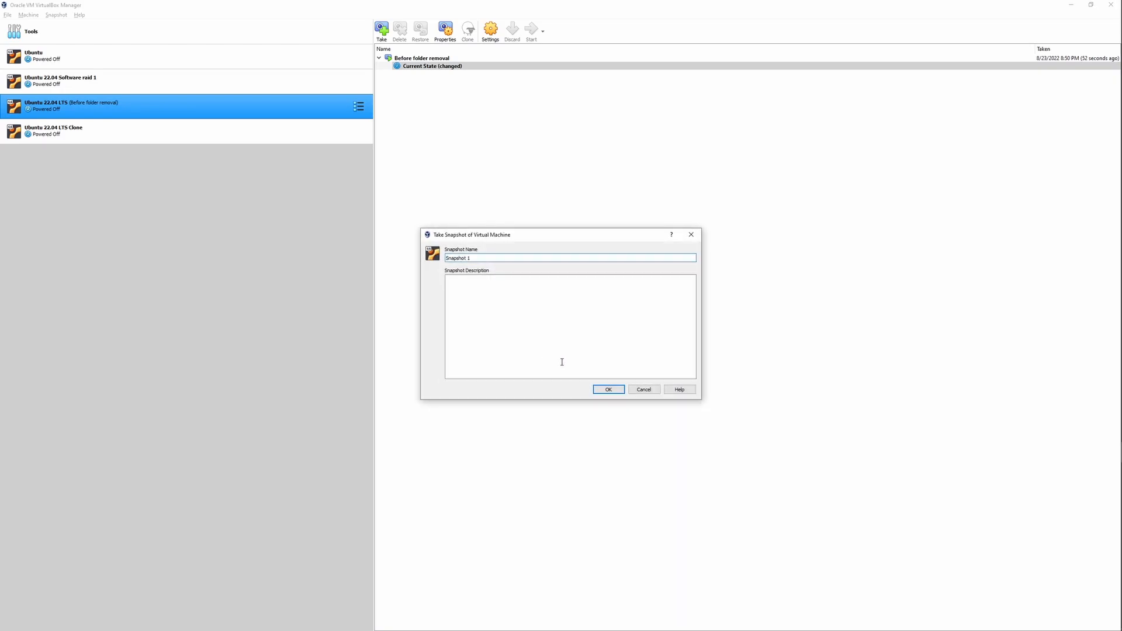
pyautogui.hotkey('ctrl', 'a')
pyautogui.write('Folder remove')
pyautogui.click(618, 389)
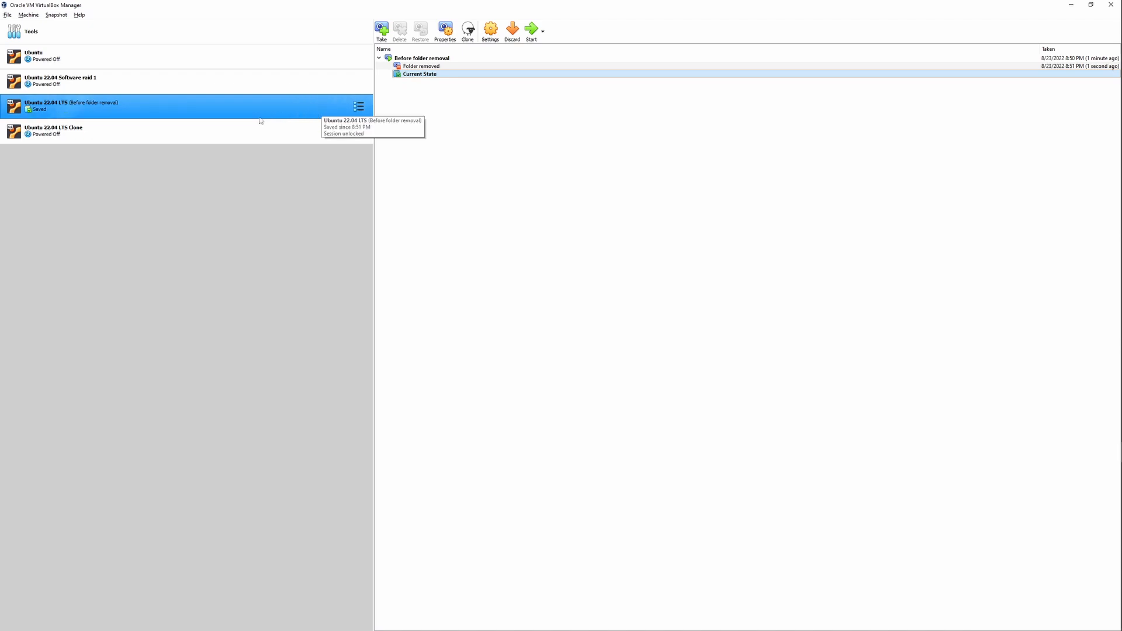
# - Start the restored Ubuntu 22.04 LTS machine from its saved state
pyautogui.rightClick(195, 107)
pyautogui.click(135, 185)
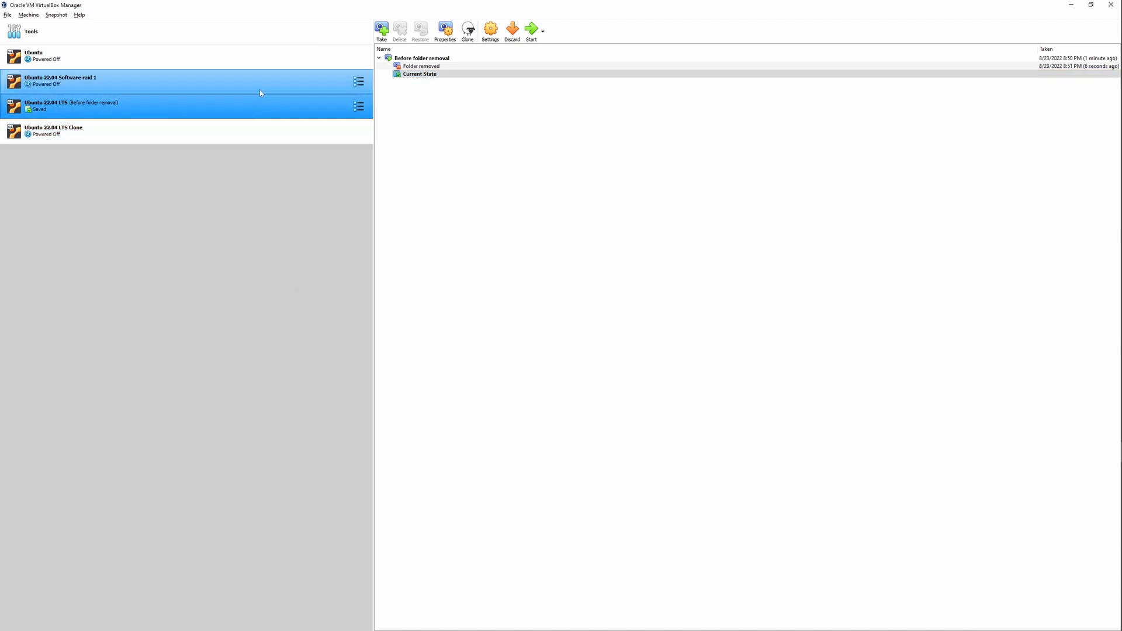
pyautogui.click(532, 32)
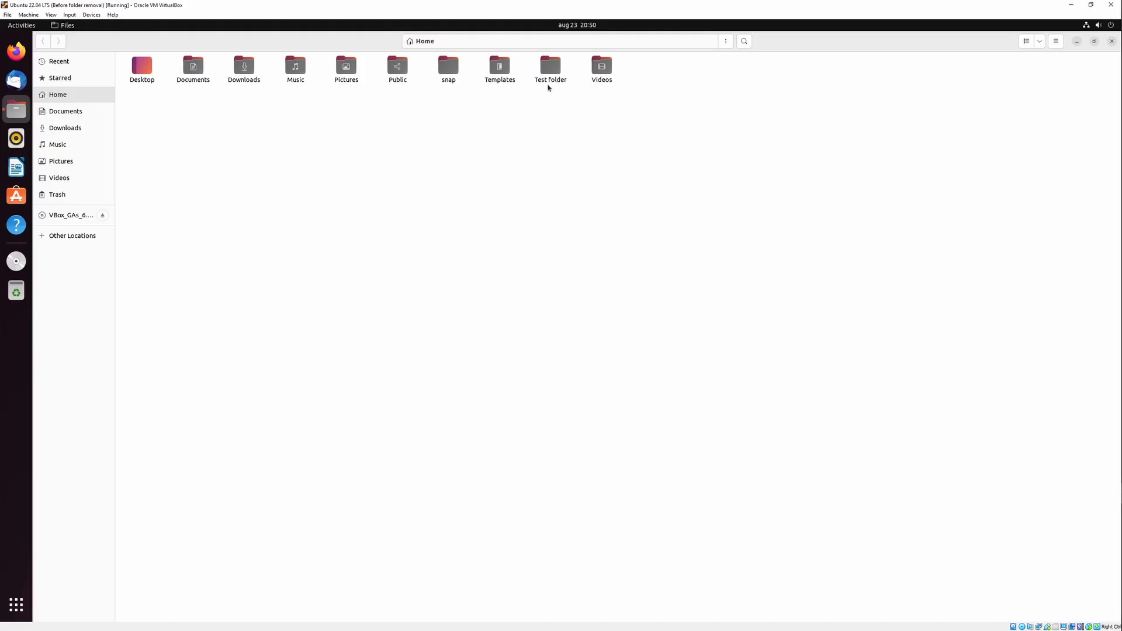
# - Check the restored guest's Home folder for Test folder and close the Files window
pyautogui.click(562, 75)
pyautogui.moveTo(563, 74)
pyautogui.mouseDown()
pyautogui.moveTo(558, 111)
pyautogui.moveTo(551, 71)
pyautogui.mouseUp()
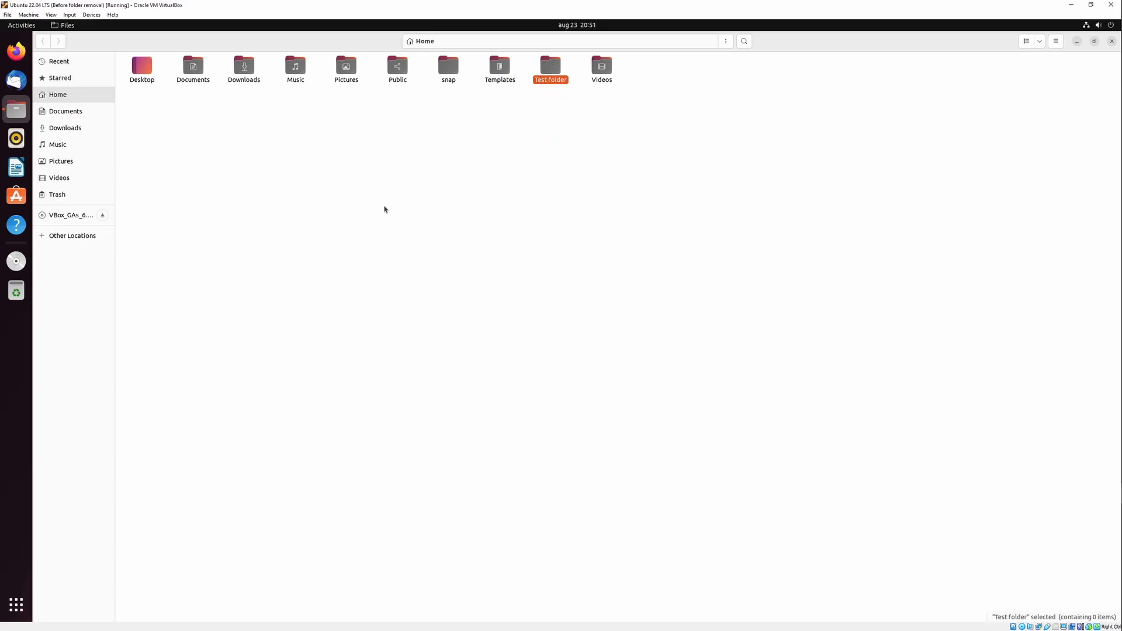
pyautogui.click(384, 209)
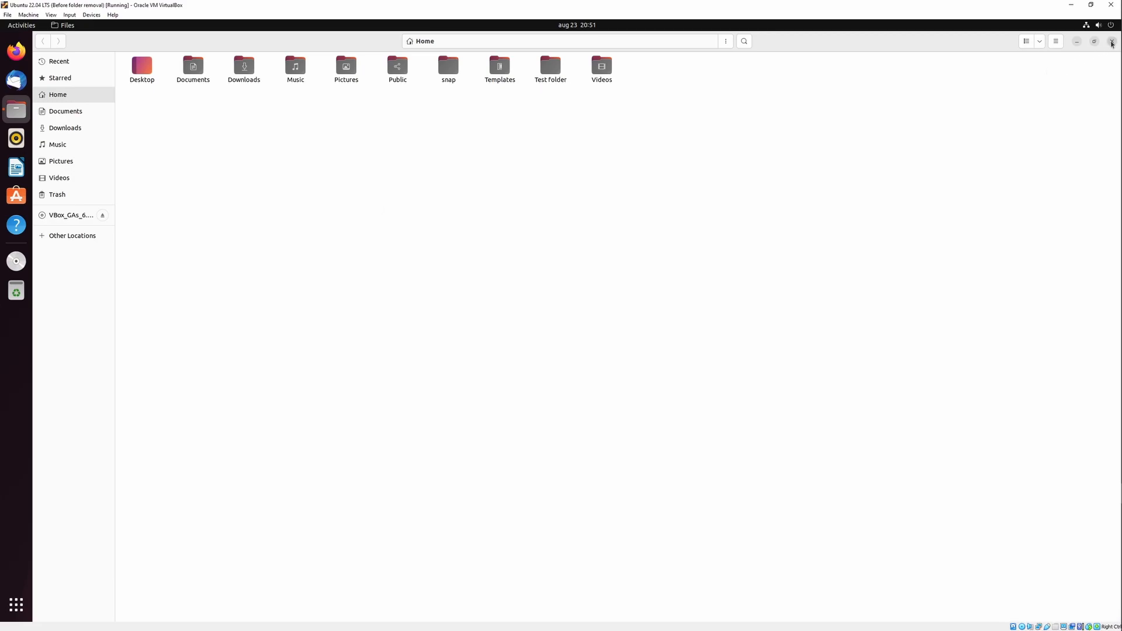
pyautogui.click(1111, 41)
pyautogui.click(599, 181)
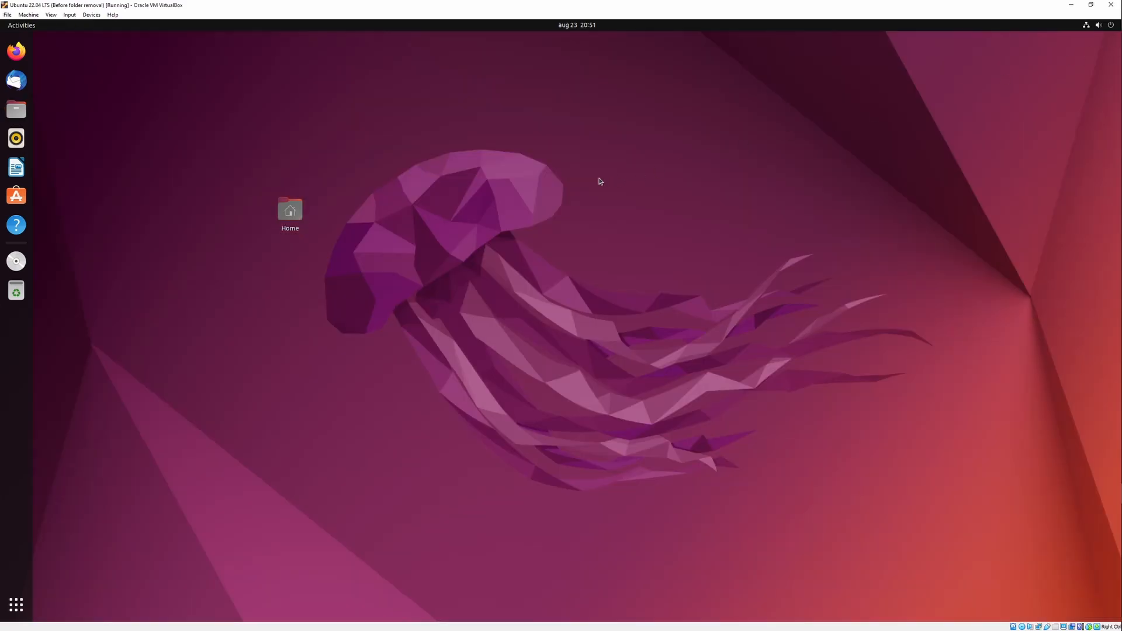